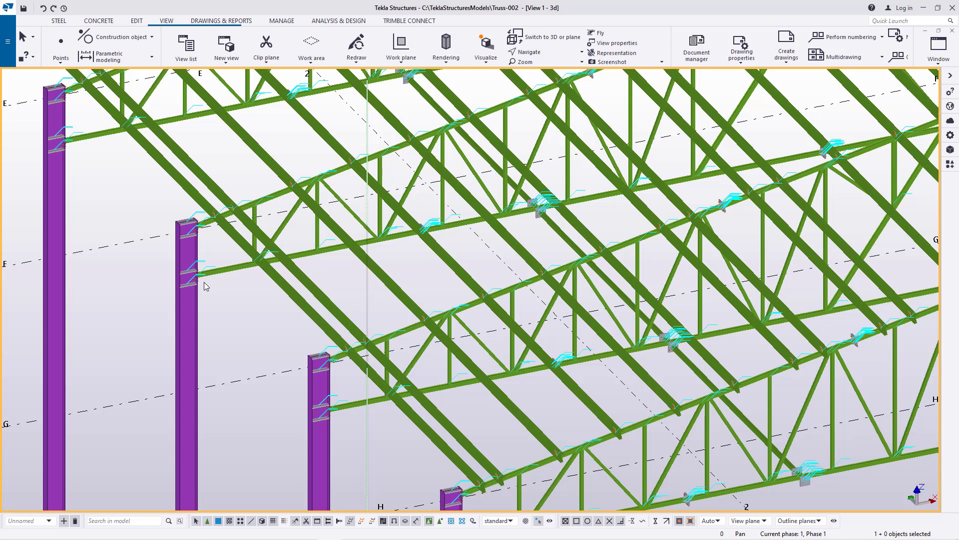
pyautogui.click(950, 163)
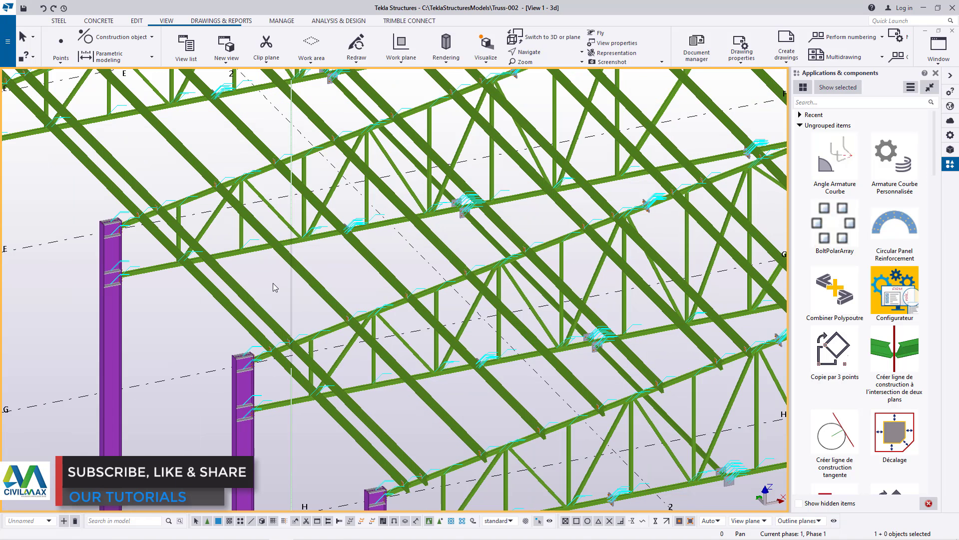
pyautogui.scroll(-6, 259, 273)
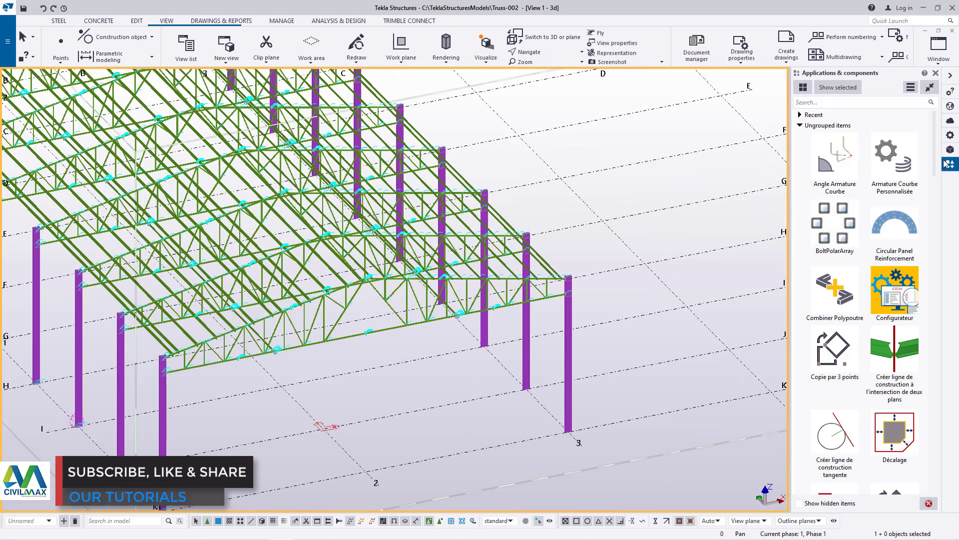
pyautogui.click(936, 73)
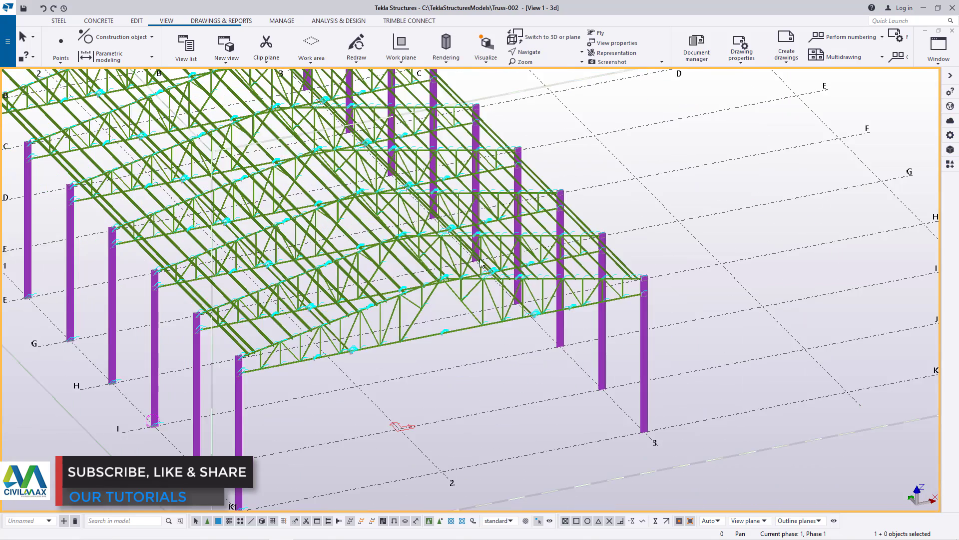
# Examine the bolted purlin connections and the splice plates along the truss top chords
pyautogui.scroll(-3, 307, 308)
pyautogui.scroll(5, 307, 308)
pyautogui.scroll(5, 307, 308)
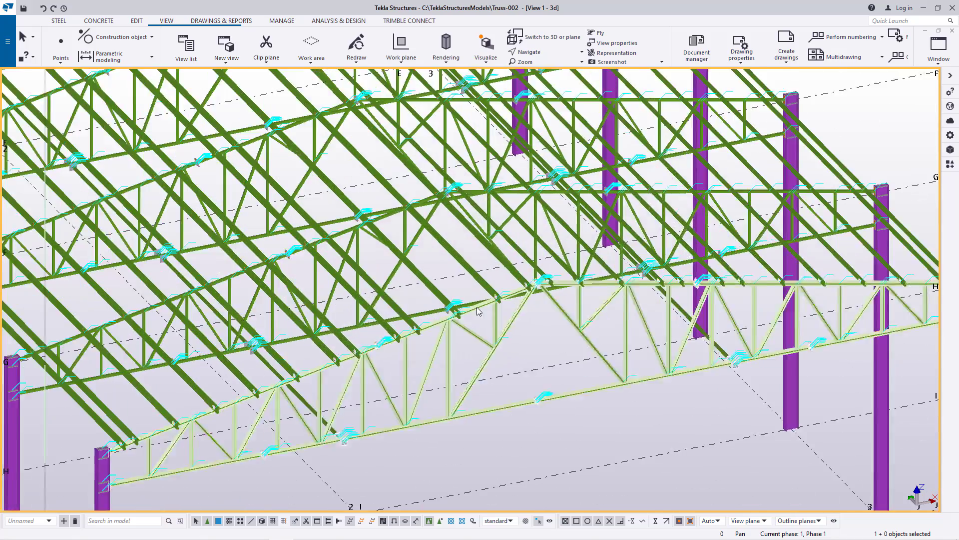
pyautogui.click(540, 55)
pyautogui.click(534, 71)
pyautogui.moveTo(564, 283); pyautogui.dragTo(284, 275)
pyautogui.scroll(10, 461, 162)
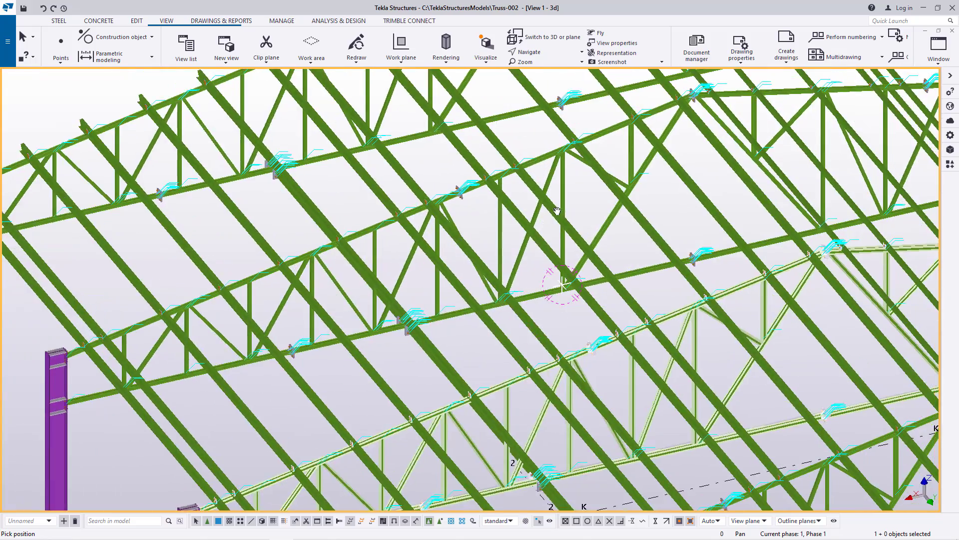
pyautogui.scroll(3, 460, 170)
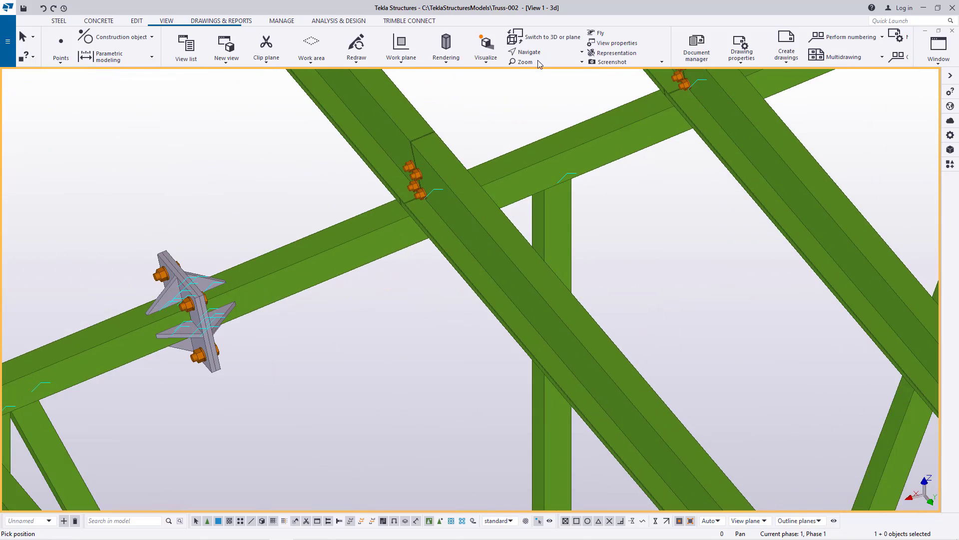
pyautogui.keyDown('ctrl'); pyautogui.moveTo(442, 190); pyautogui.dragTo(506, 219, button='middle'); pyautogui.keyUp('ctrl')
pyautogui.scroll(-12, 506, 219)
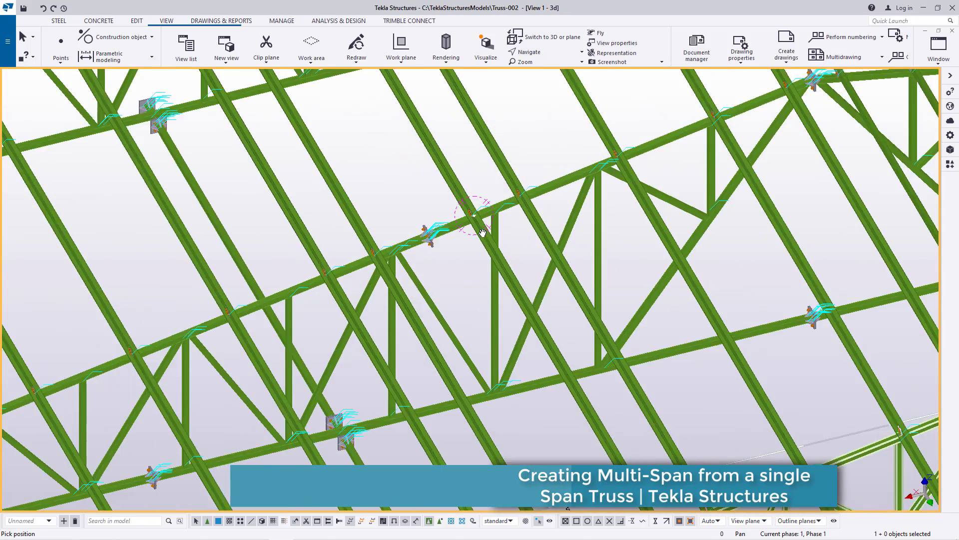
# Examine how the trusses and purlins meet the columns along grid line 3
pyautogui.scroll(-5, 483, 232)
pyautogui.keyDown('ctrl'); pyautogui.moveTo(482, 233); pyautogui.dragTo(817, 386, button='middle'); pyautogui.keyUp('ctrl')
pyautogui.scroll(5, 817, 386)
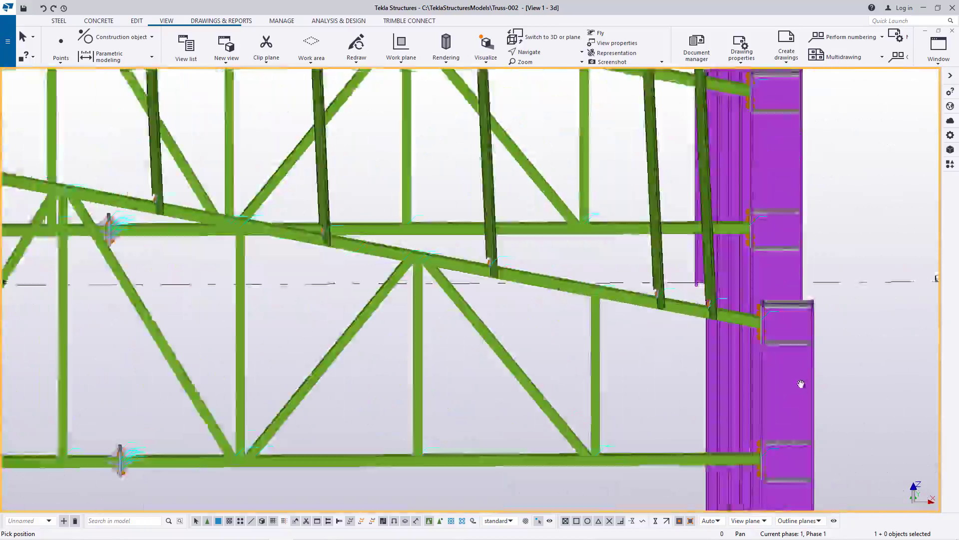
pyautogui.click(550, 52)
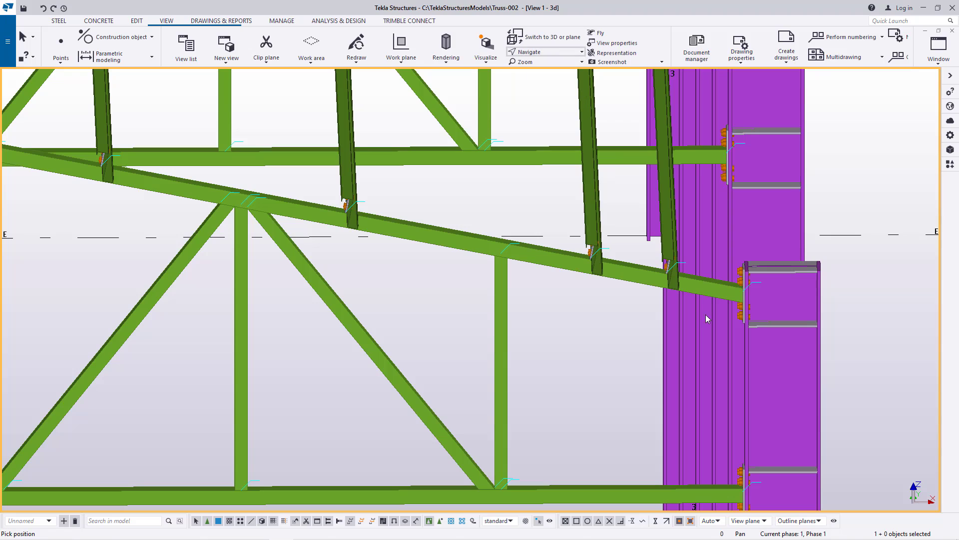
pyautogui.scroll(-5, 752, 318)
pyautogui.keyDown('ctrl'); pyautogui.moveTo(764, 317); pyautogui.dragTo(657, 245, button='middle'); pyautogui.keyUp('ctrl')
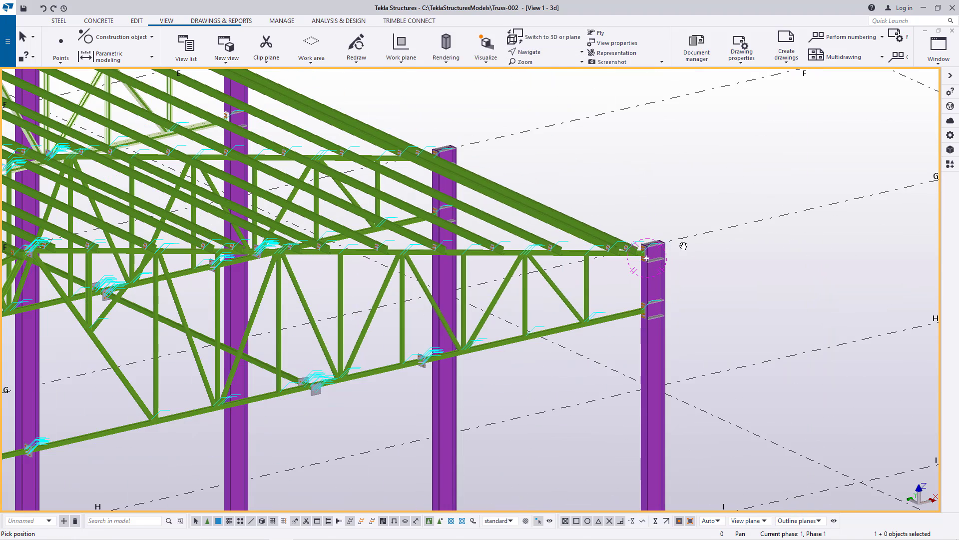
pyautogui.scroll(-4, 678, 246)
pyautogui.moveTo(372, 255)
pyautogui.keyDown('ctrl'); pyautogui.mouseDown(button='middle')
pyautogui.moveTo(285, 270)
pyautogui.moveTo(272, 284)
pyautogui.moveTo(586, 348)
pyautogui.mouseUp(button='middle'); pyautogui.keyUp('ctrl')
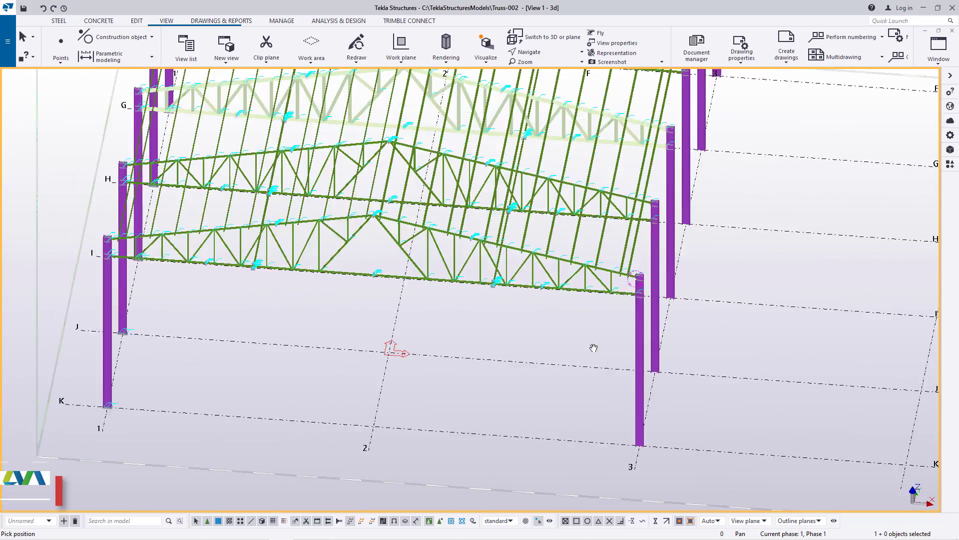
# Examine the truss end, purlin ends and bolted column connection at the corner column on grid lines 1 and K
pyautogui.scroll(-2, 586, 349)
pyautogui.scroll(8, 239, 303)
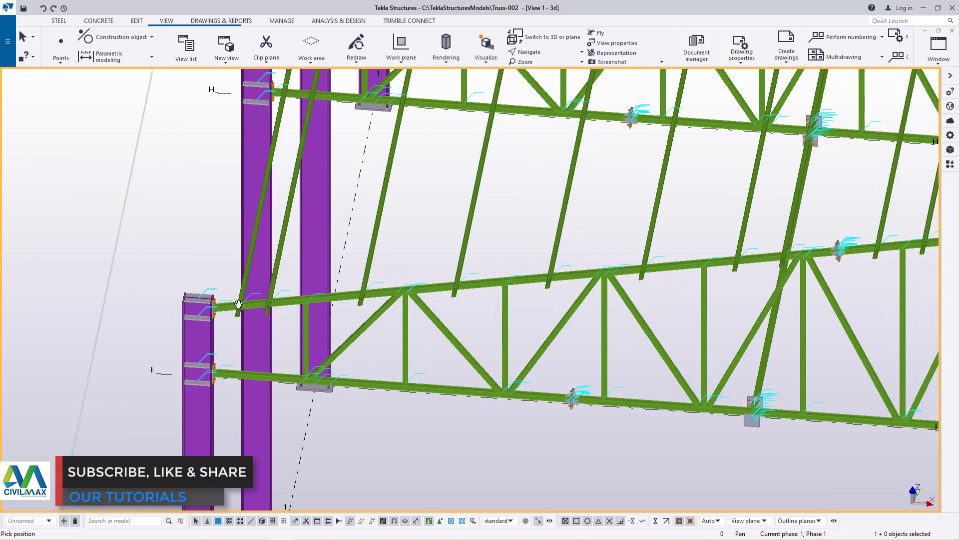
pyautogui.scroll(4, 238, 304)
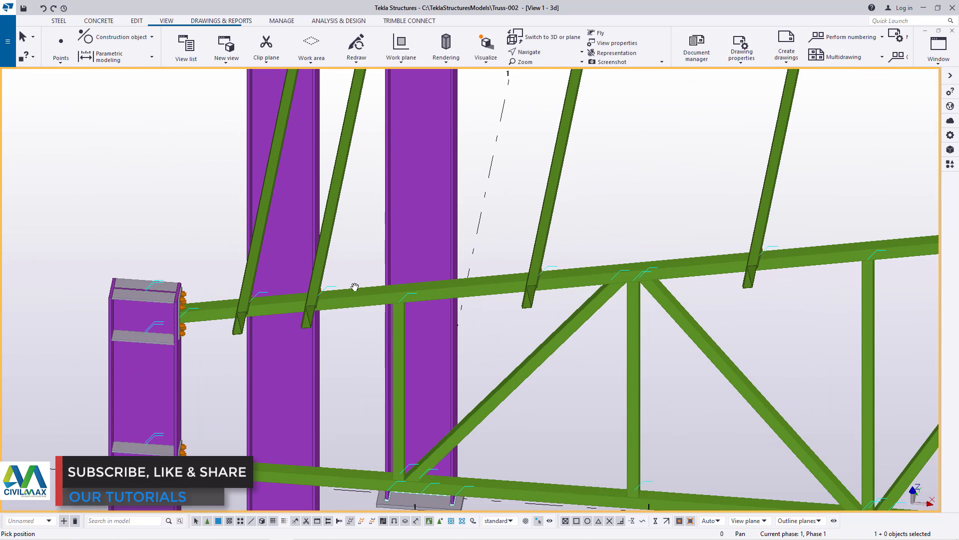
pyautogui.click(525, 52)
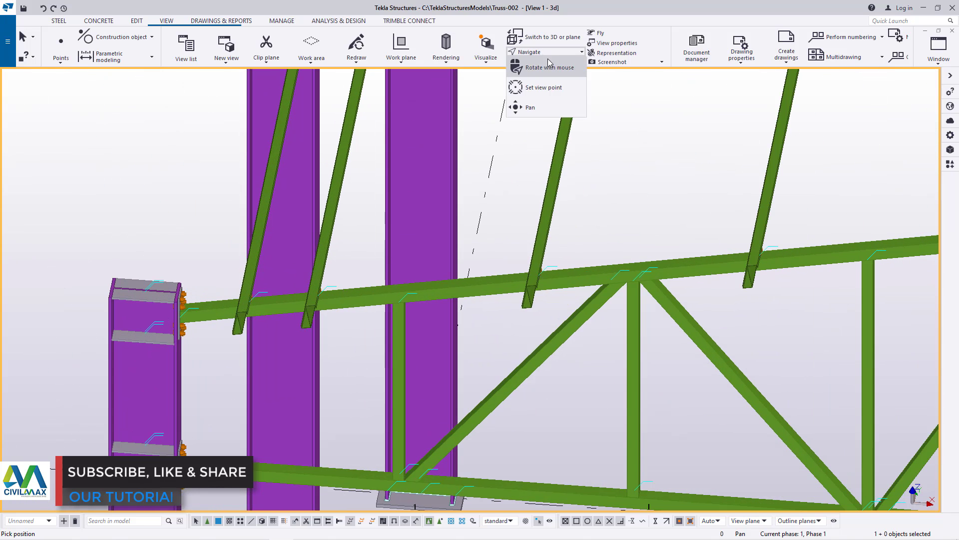
pyautogui.click(537, 73)
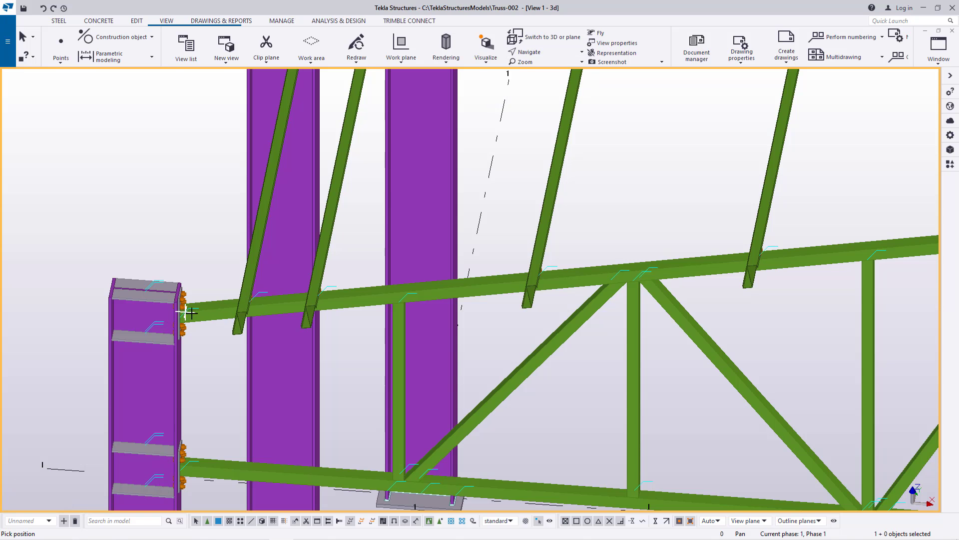
pyautogui.moveTo(189, 312); pyautogui.dragTo(343, 313)
pyautogui.scroll(5, 194, 311)
pyautogui.scroll(-10, 343, 314)
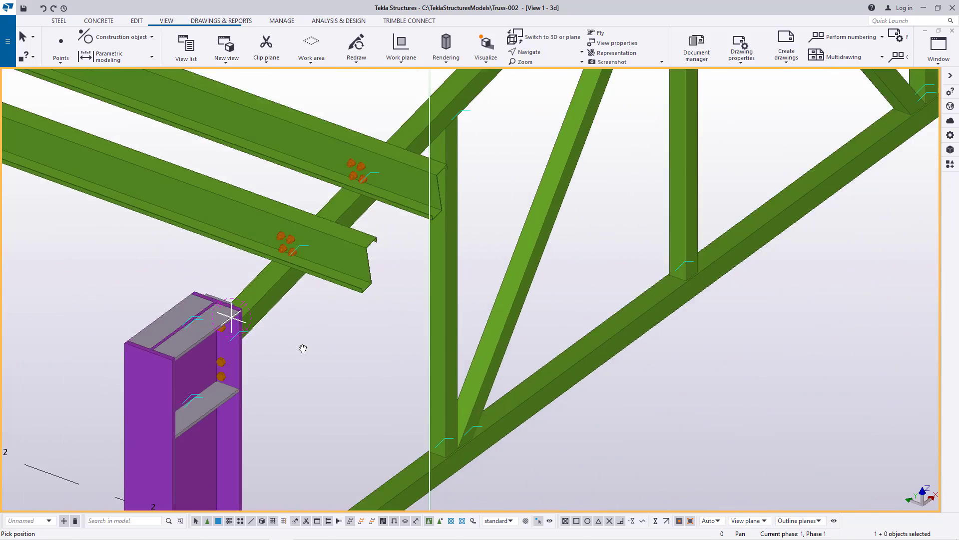
pyautogui.scroll(-12, 309, 349)
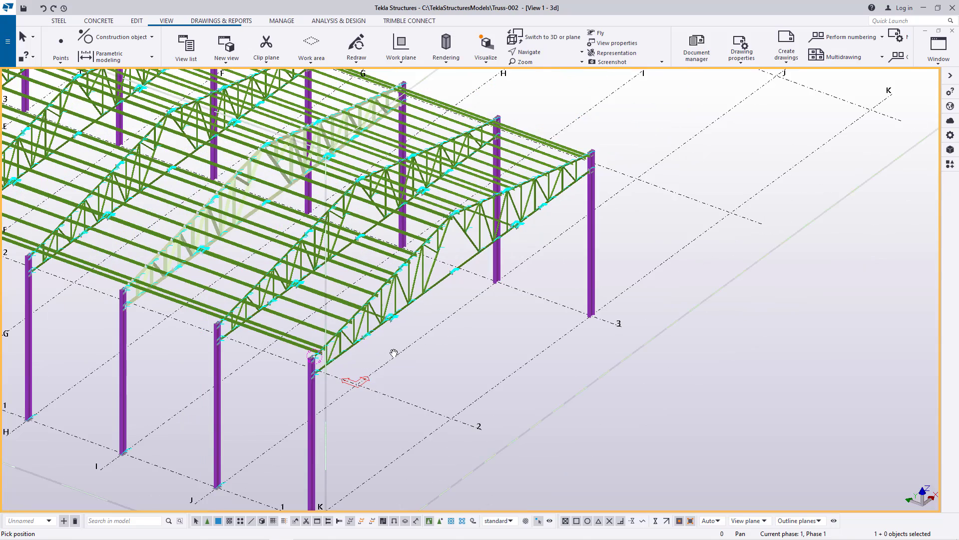
pyautogui.keyDown('ctrl'); pyautogui.moveTo(394, 353); pyautogui.dragTo(295, 326, button='middle'); pyautogui.keyUp('ctrl')
pyautogui.rightClick(581, 168)
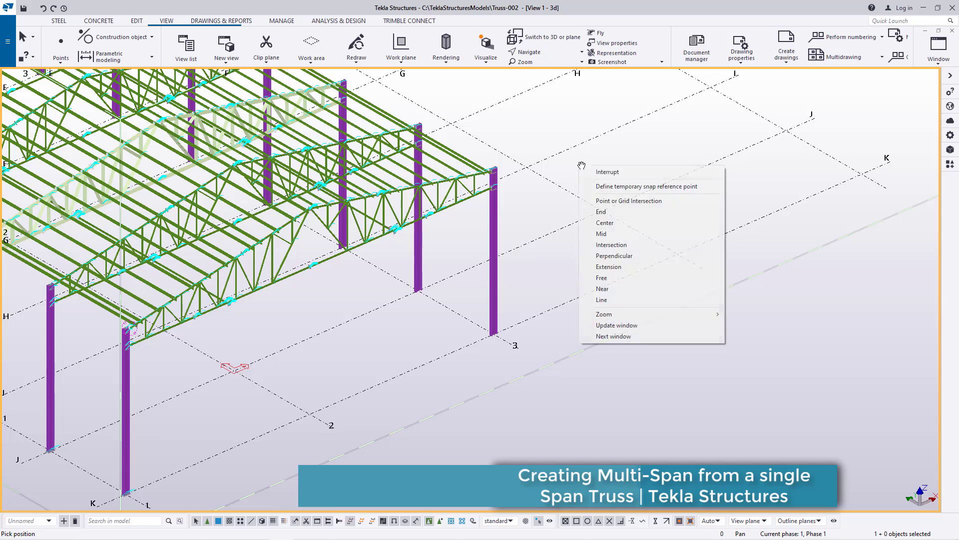
pyautogui.click(606, 171)
# Measure the distance from the end of grid line 1 to the end of the farthest parallel grid line
pyautogui.scroll(-5, 195, 430)
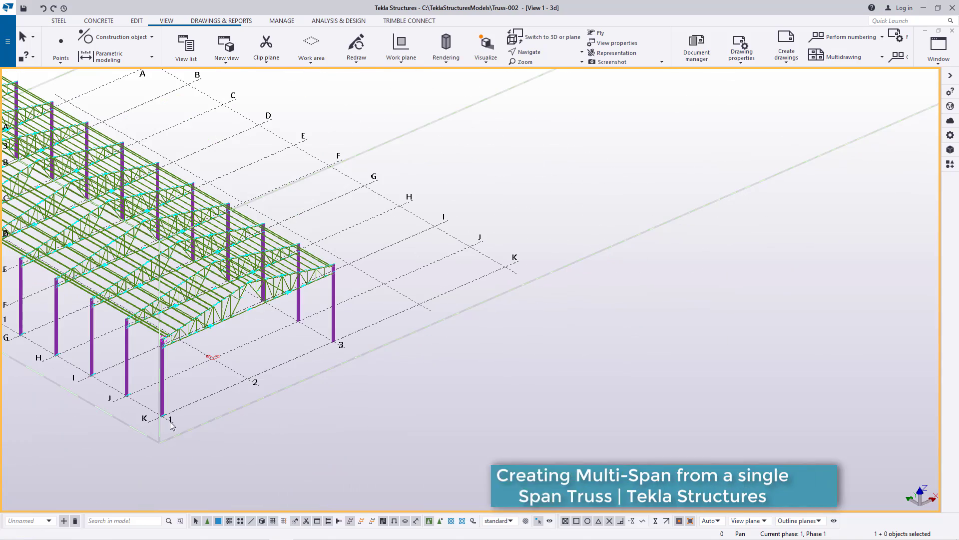
pyautogui.scroll(3, 195, 402)
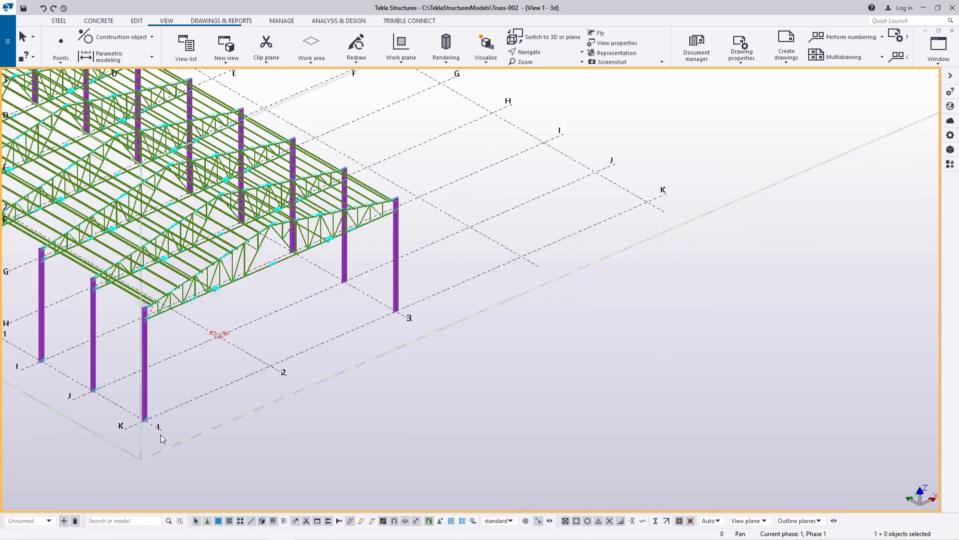
pyautogui.click(137, 22)
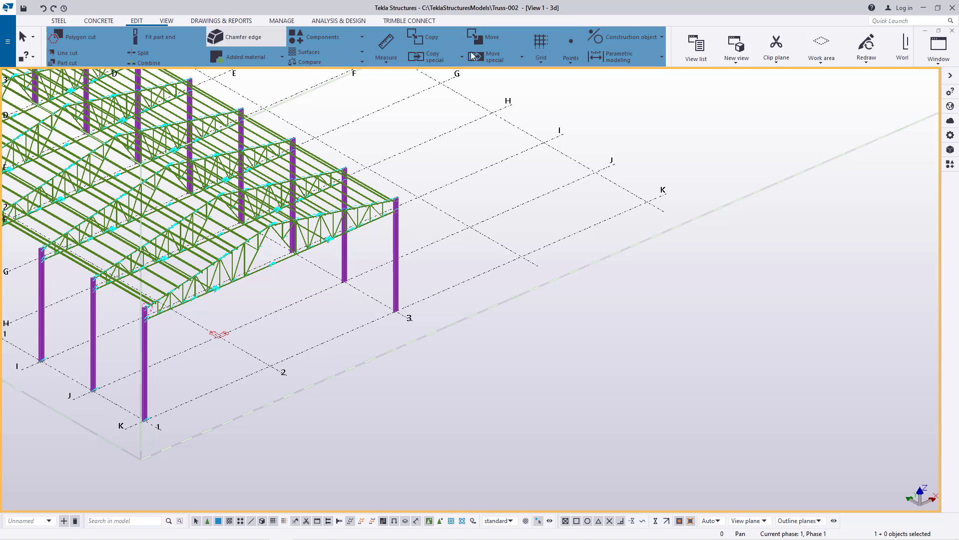
pyautogui.click(386, 61)
pyautogui.click(388, 76)
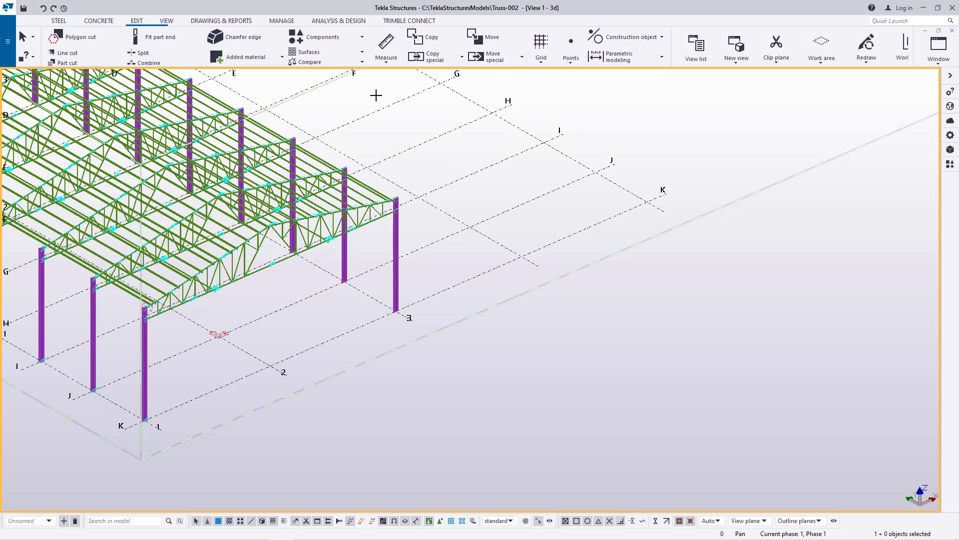
pyautogui.scroll(5, 208, 403)
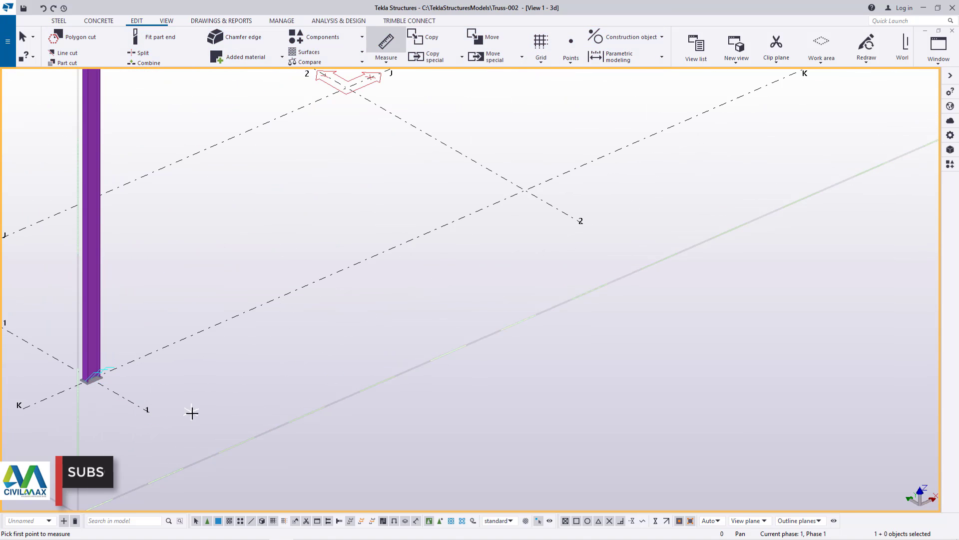
pyautogui.click(151, 418)
pyautogui.scroll(-5, 145, 405)
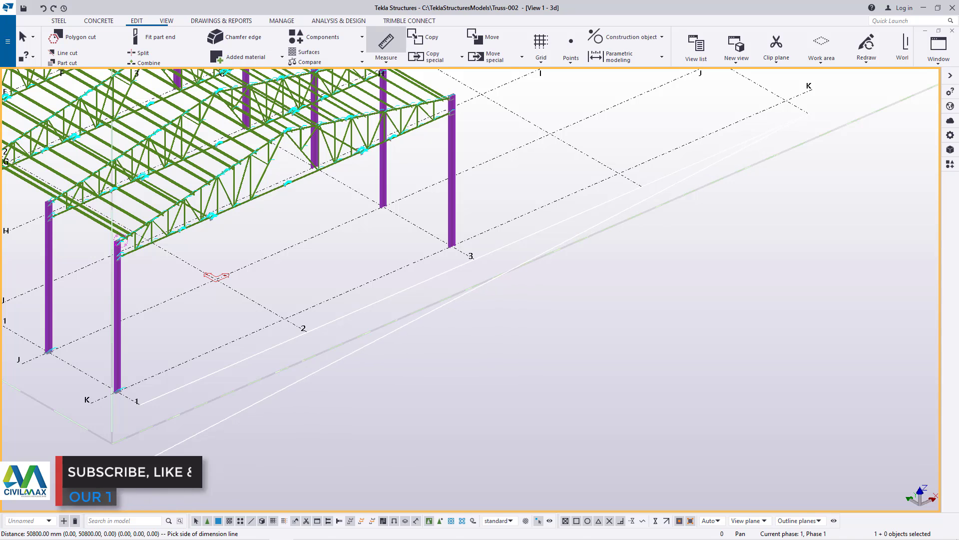
pyautogui.rightClick(609, 196)
pyautogui.click(627, 203)
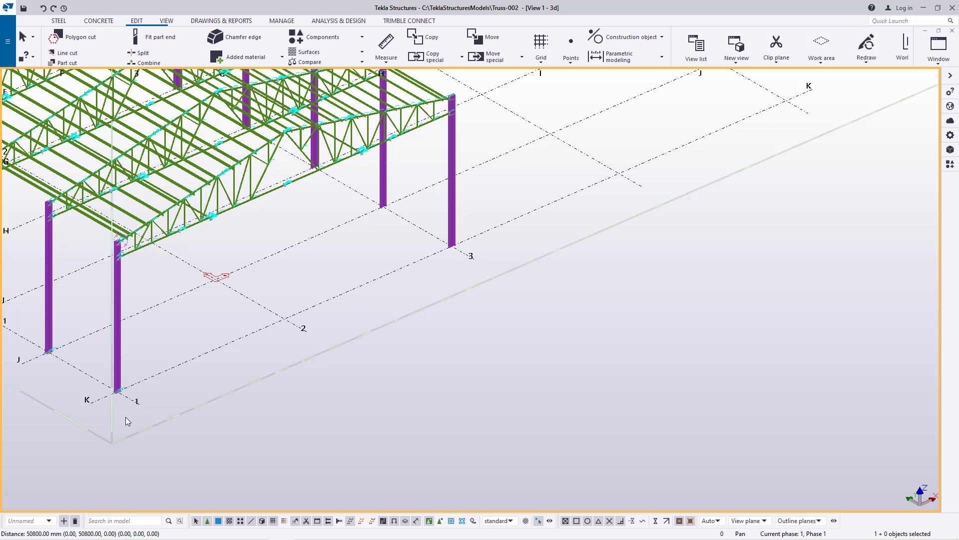
# Measure the span between the ends of grid lines 1 and 3 beside the last truss frame
pyautogui.click(388, 64)
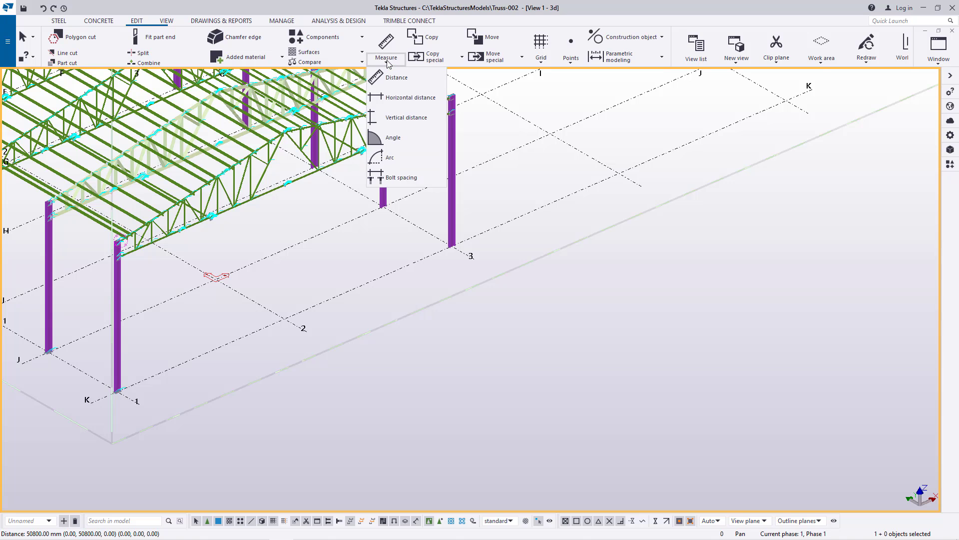
pyautogui.click(397, 79)
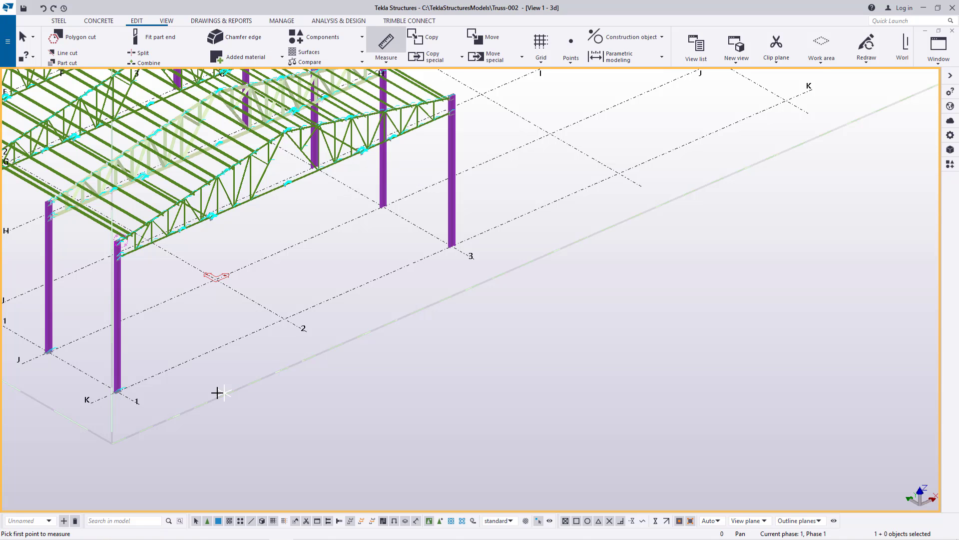
pyautogui.scroll(5, 140, 404)
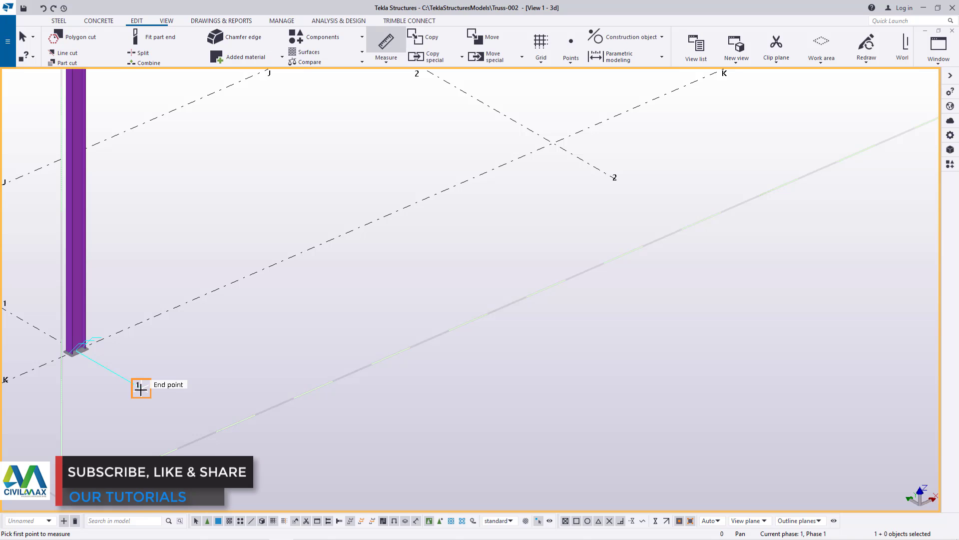
pyautogui.scroll(-4, 150, 402)
pyautogui.scroll(2, 163, 404)
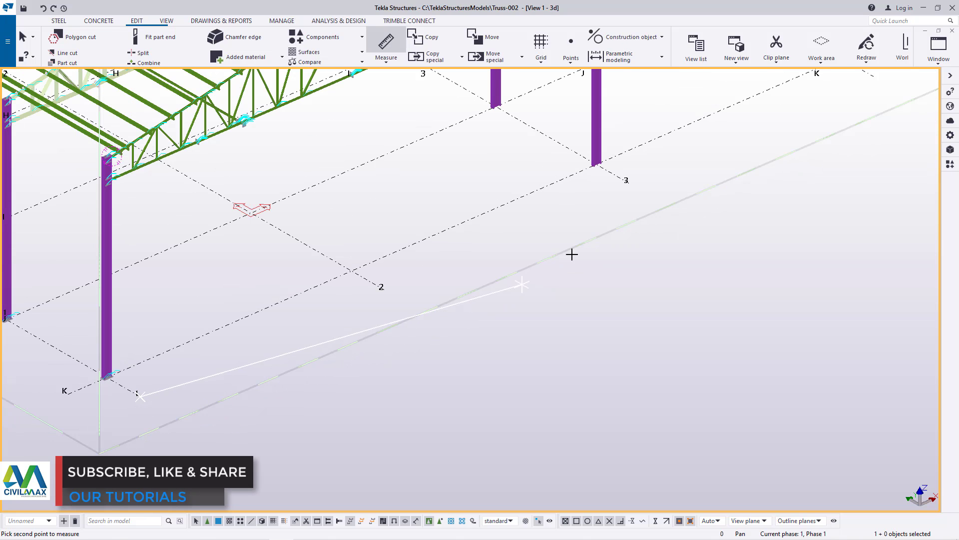
pyautogui.scroll(5, 624, 173)
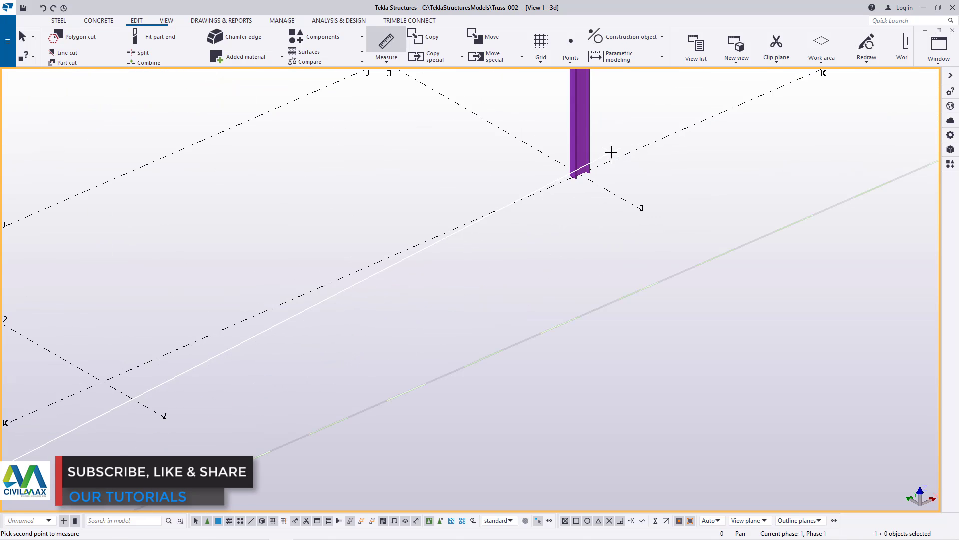
pyautogui.scroll(2, 600, 260)
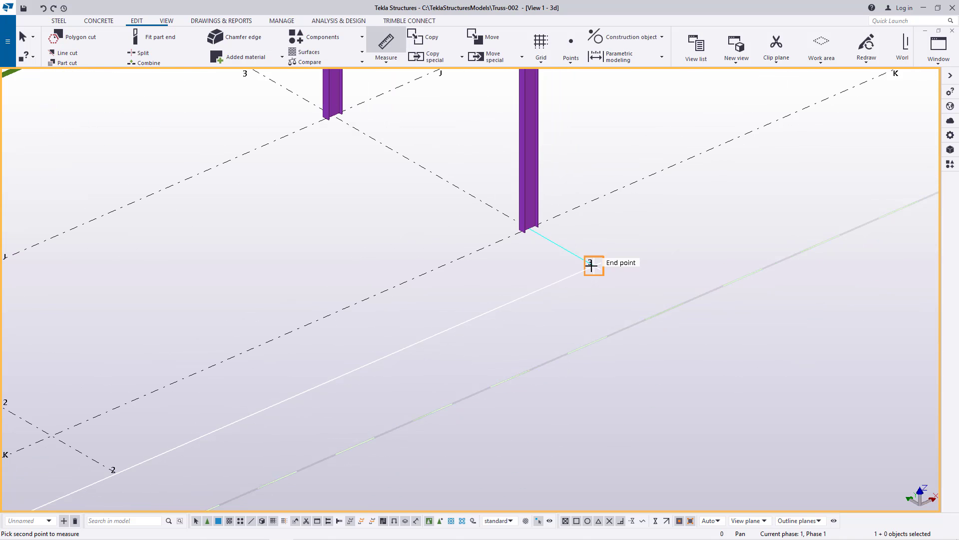
pyautogui.click(594, 270)
pyautogui.rightClick(628, 228)
pyautogui.click(626, 235)
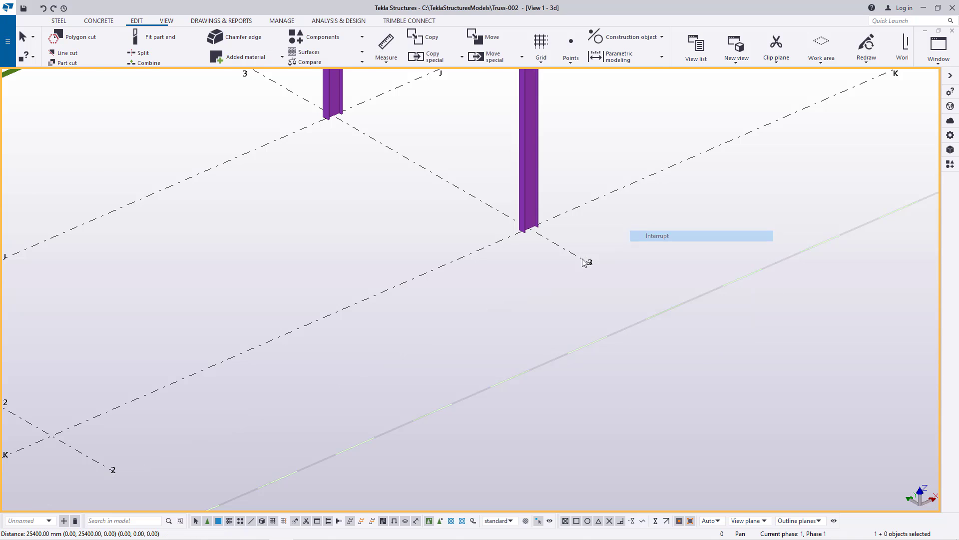
pyautogui.scroll(-2, 488, 278)
pyautogui.scroll(-3, 487, 279)
pyautogui.scroll(2, 288, 386)
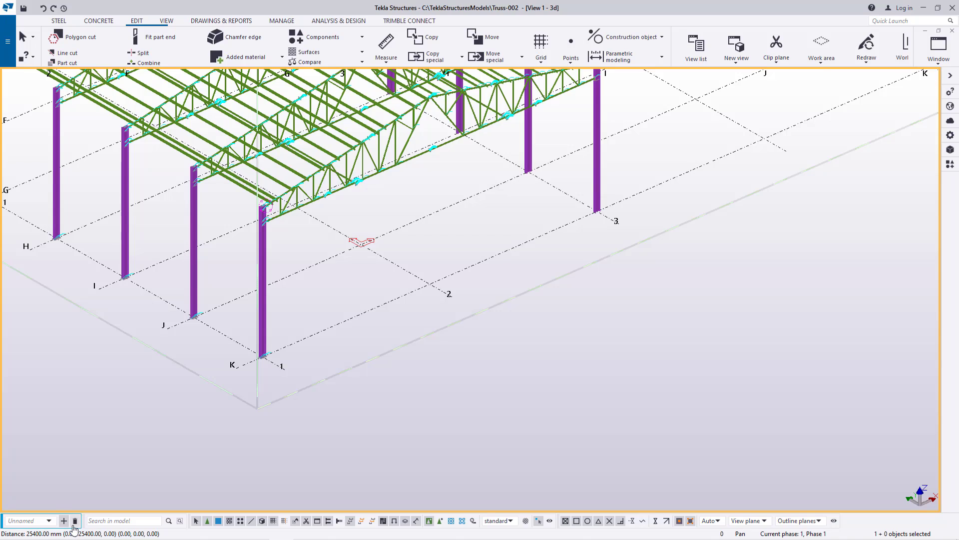
pyautogui.scroll(-2, 446, 208)
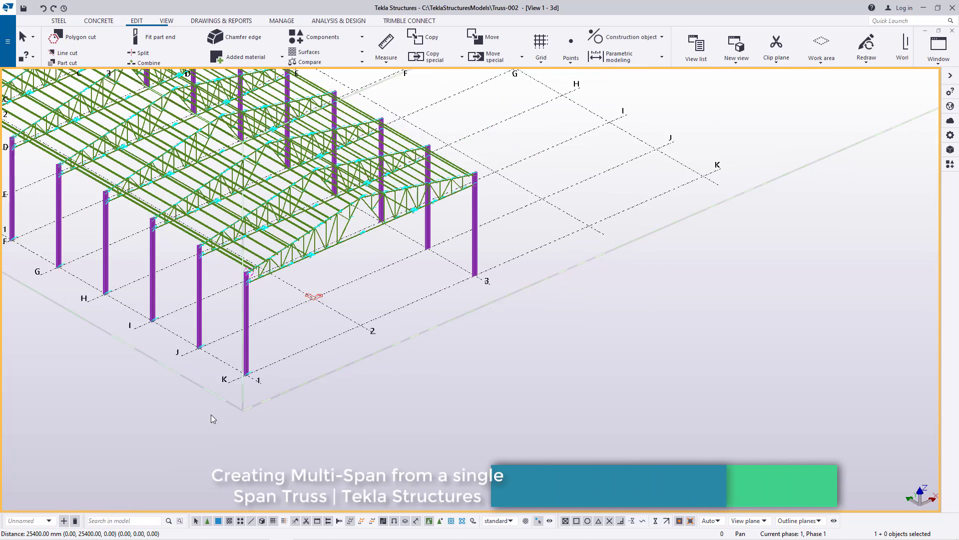
pyautogui.scroll(3, 446, 207)
pyautogui.rightClick(479, 158)
pyautogui.click(500, 164)
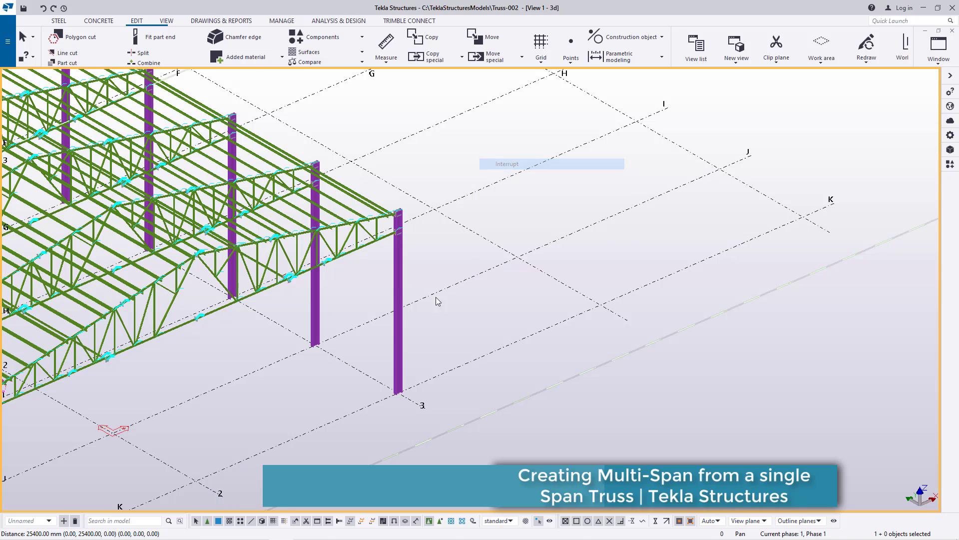
# Undo the last two changes to restore the deleted base plate of the column at grid lines 3 and K
pyautogui.scroll(3, 399, 392)
pyautogui.scroll(5, 410, 385)
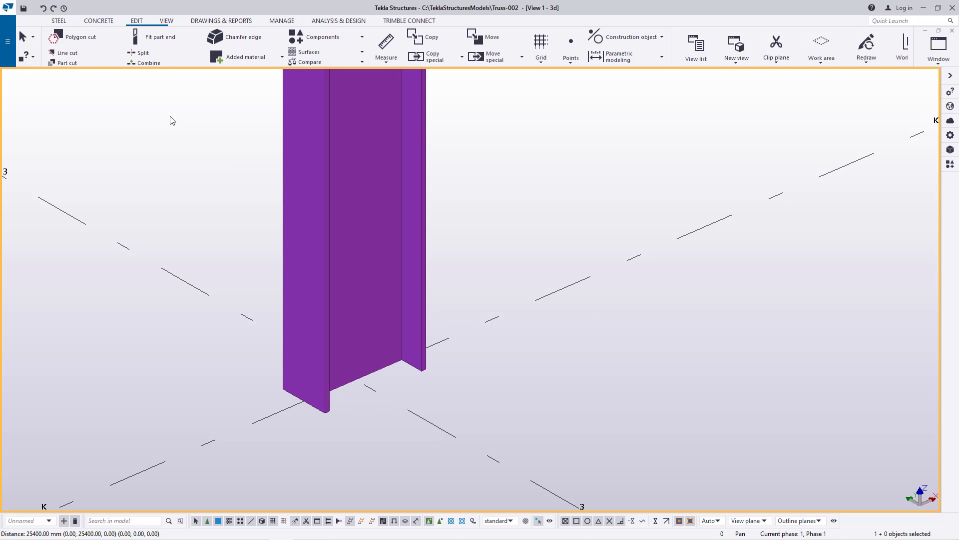
pyautogui.click(44, 8)
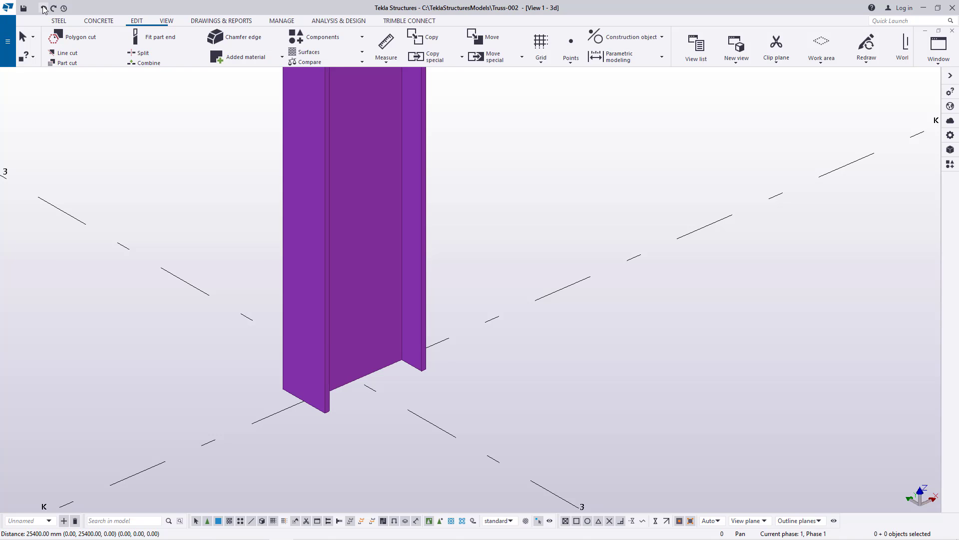
pyautogui.click(43, 9)
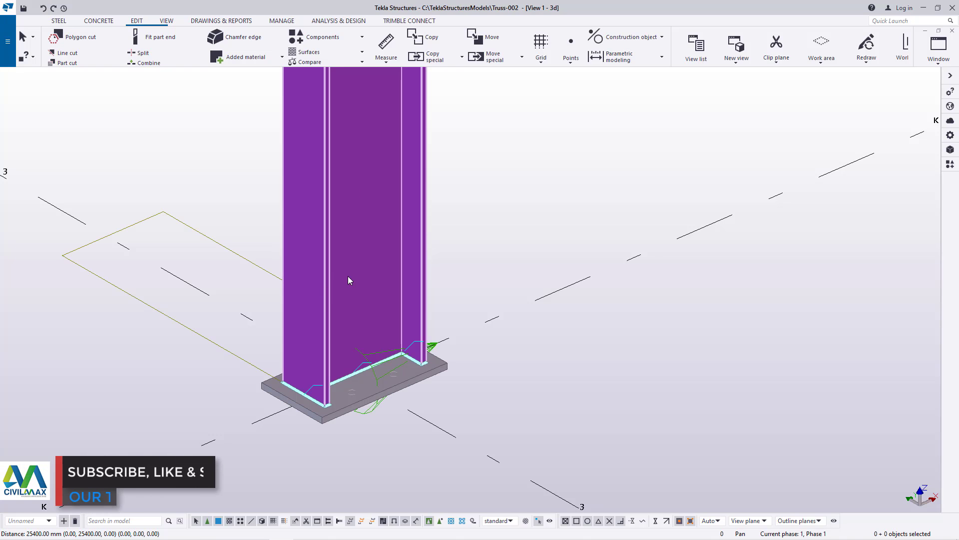
pyautogui.scroll(-2, 349, 306)
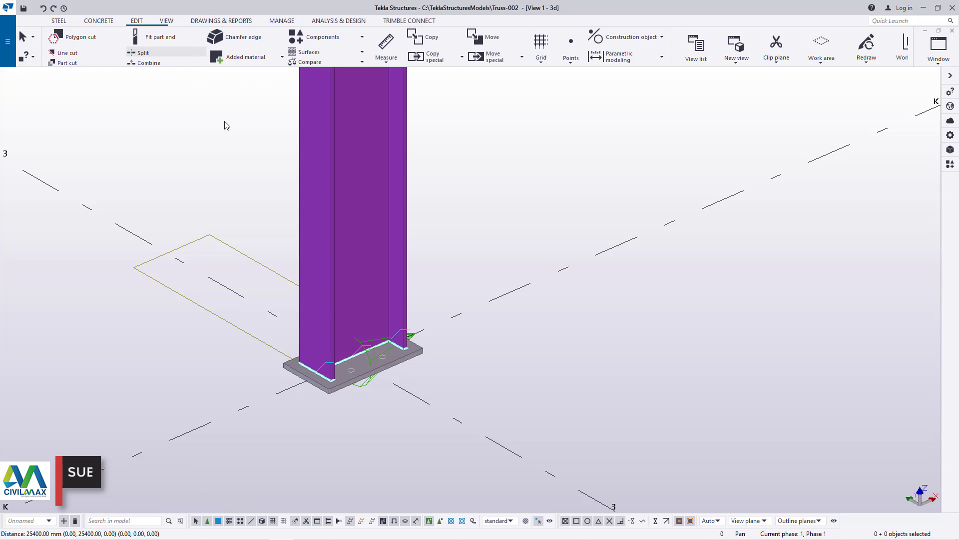
# Examine the second span's trusses and columns beyond grid line 3 from a rotated view
pyautogui.click(166, 20)
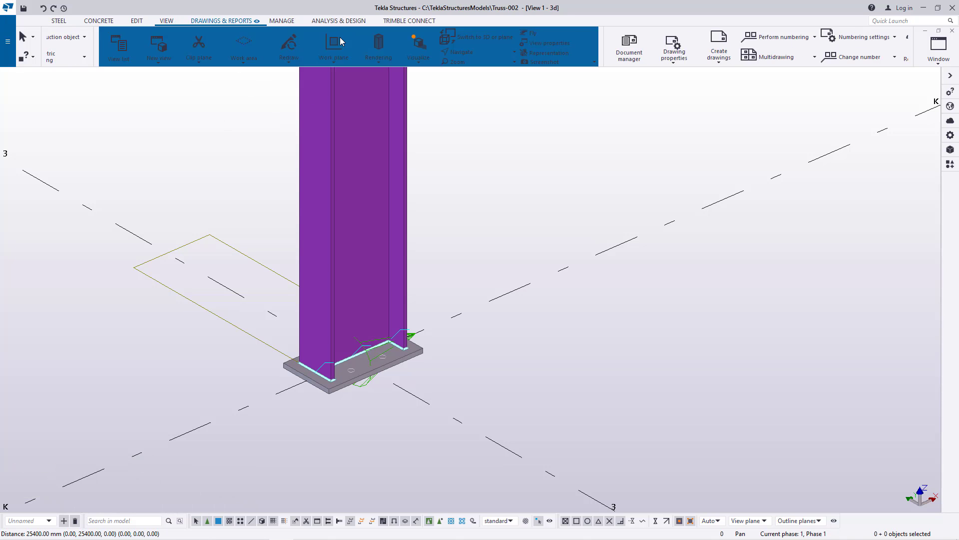
pyautogui.click(426, 52)
pyautogui.click(429, 68)
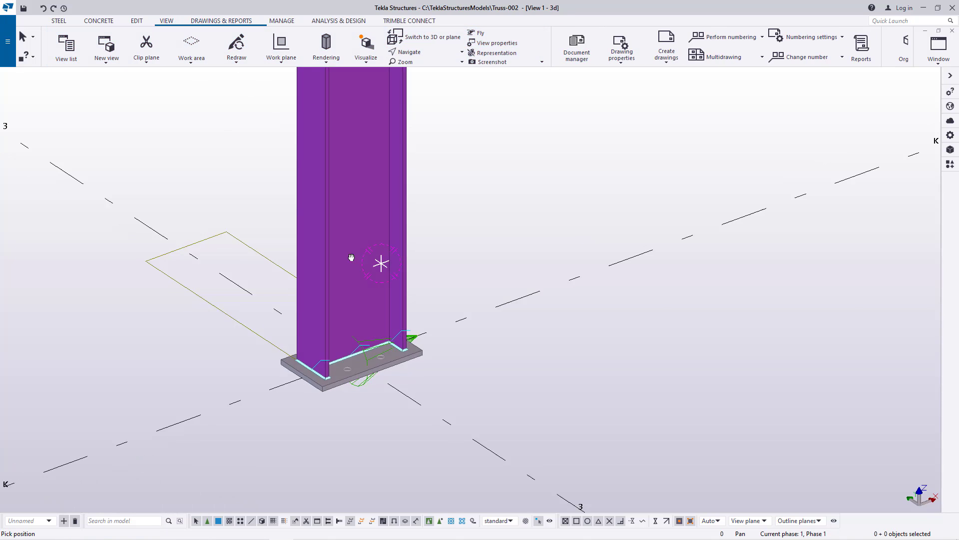
pyautogui.scroll(-10, 360, 260)
pyautogui.moveTo(311, 380); pyautogui.dragTo(407, 293)
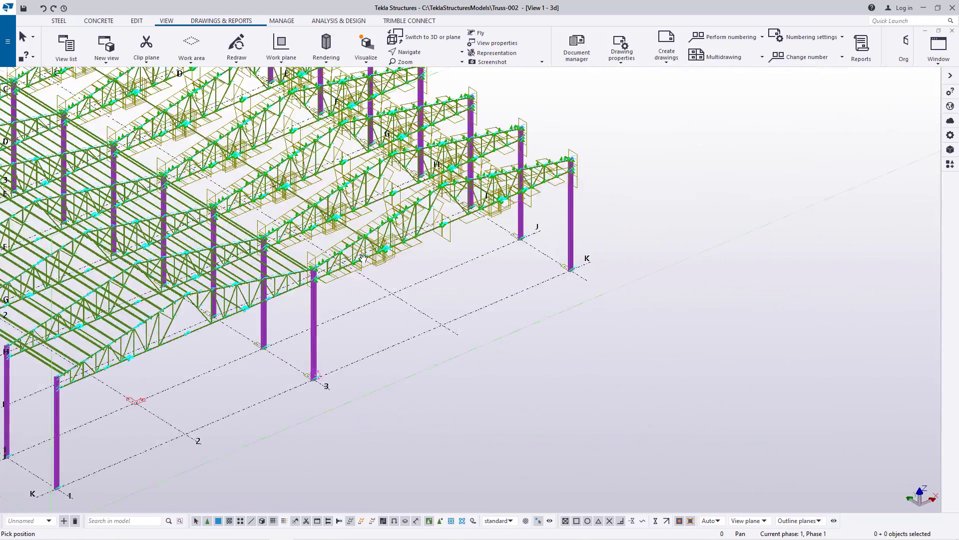
pyautogui.scroll(3, 363, 258)
pyautogui.scroll(-4, 357, 320)
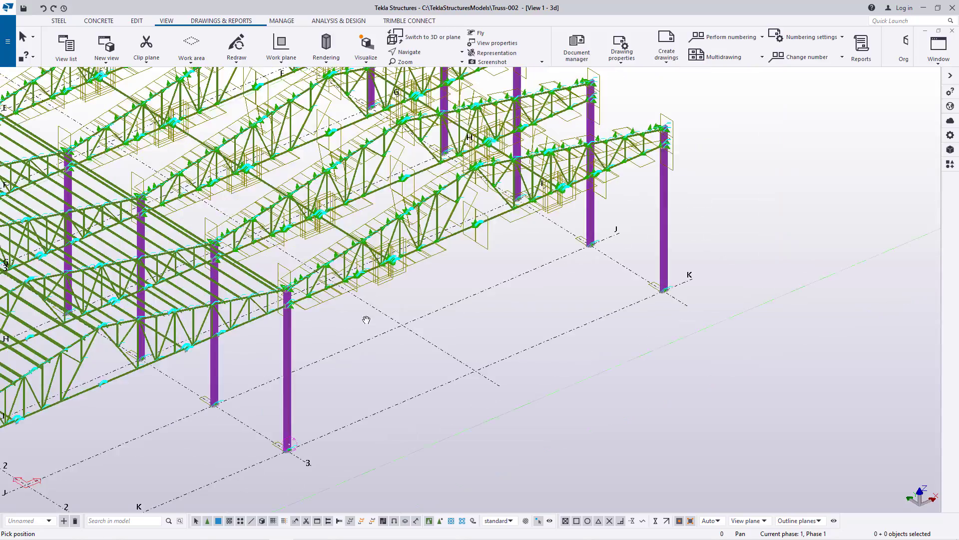
pyautogui.scroll(-3, 369, 339)
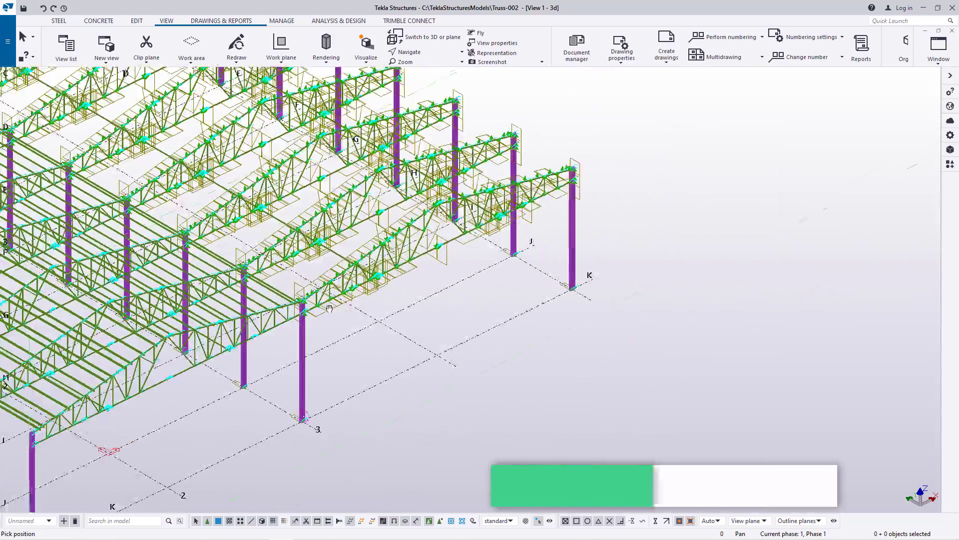
pyautogui.keyDown('ctrl'); pyautogui.moveTo(393, 342); pyautogui.dragTo(360, 308, button='middle'); pyautogui.keyUp('ctrl')
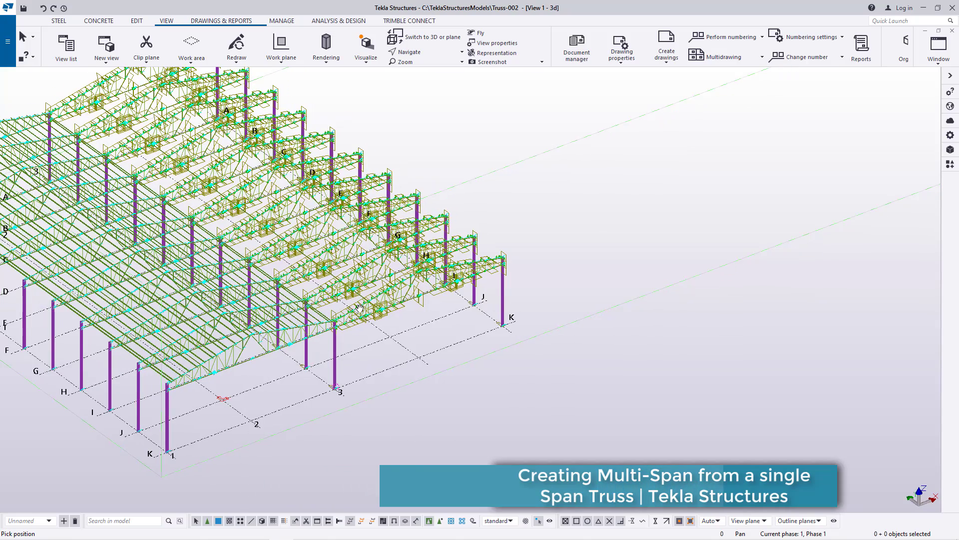
pyautogui.scroll(4, 364, 274)
pyautogui.rightClick(561, 146)
pyautogui.click(600, 154)
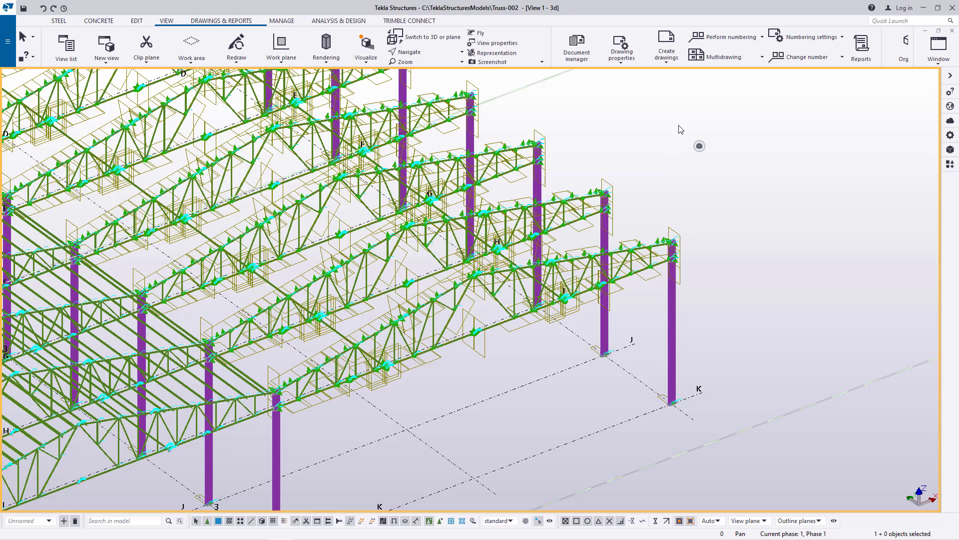
# Redraw the 3D view to clear the component symbols from the second-span trusses
pyautogui.click(342, 121)
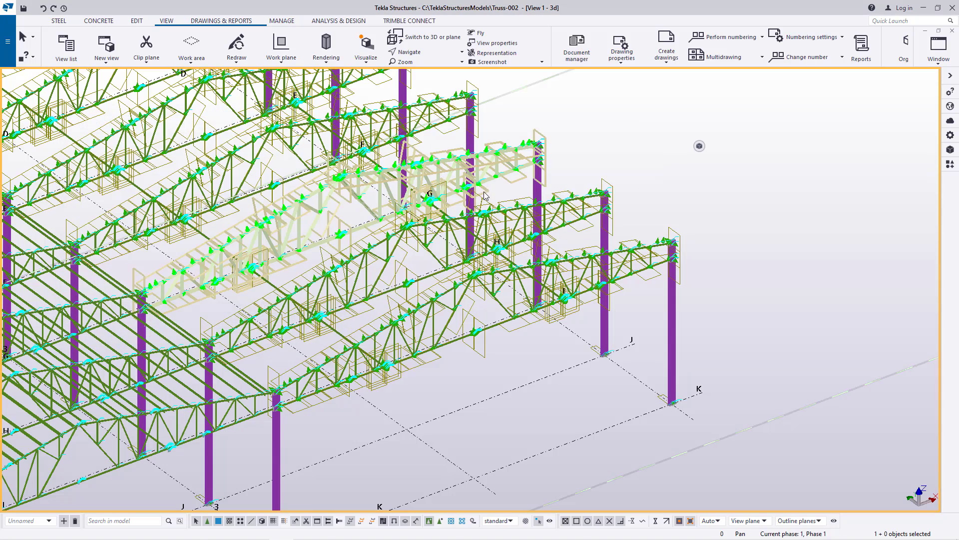
pyautogui.rightClick(636, 109)
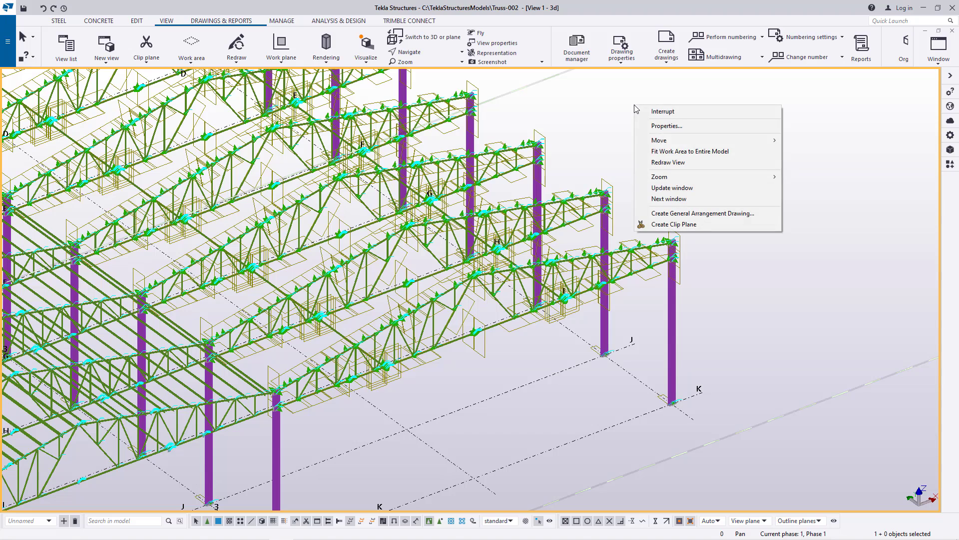
pyautogui.click(665, 163)
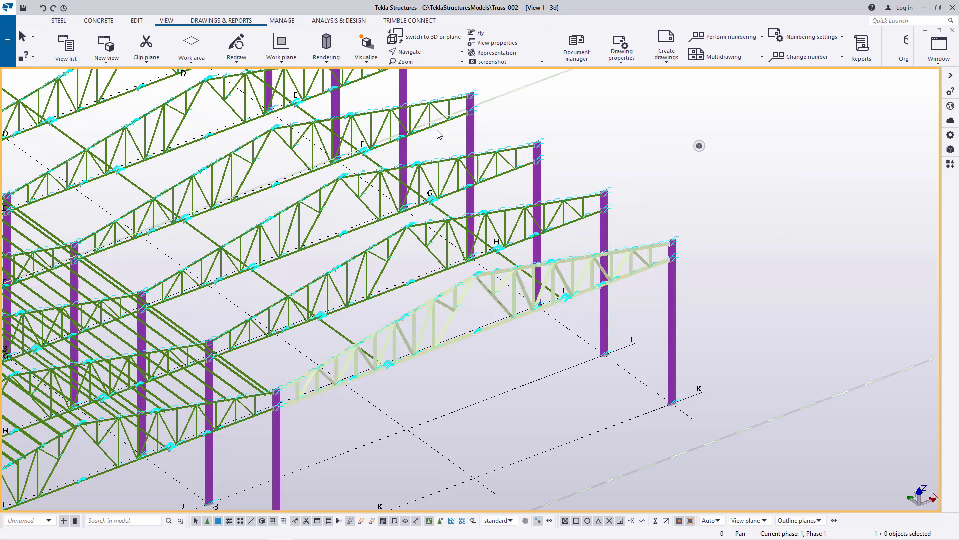
# Set the 3D view's rotation to -90 around Z and 0 around X for a front elevation of the trusses
pyautogui.scroll(5, 522, 301)
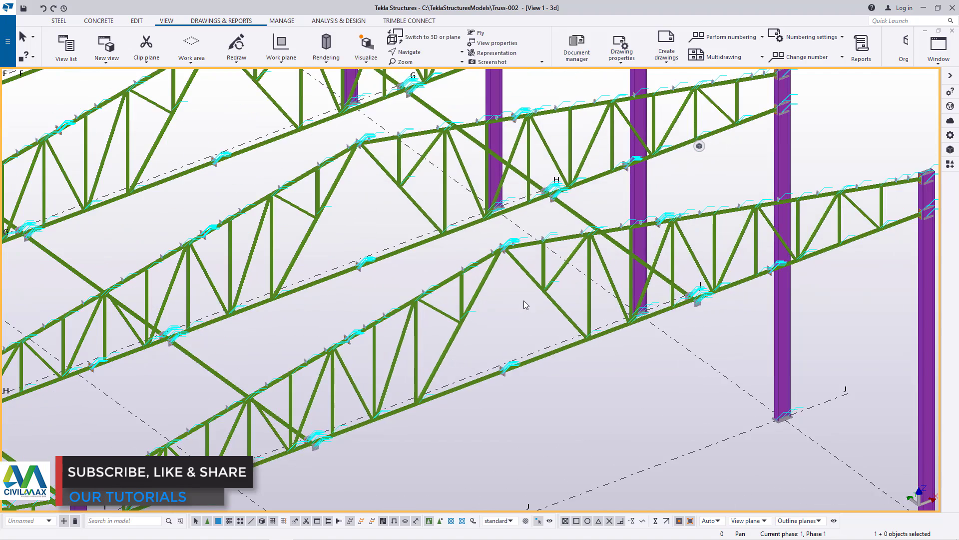
pyautogui.doubleClick(338, 184)
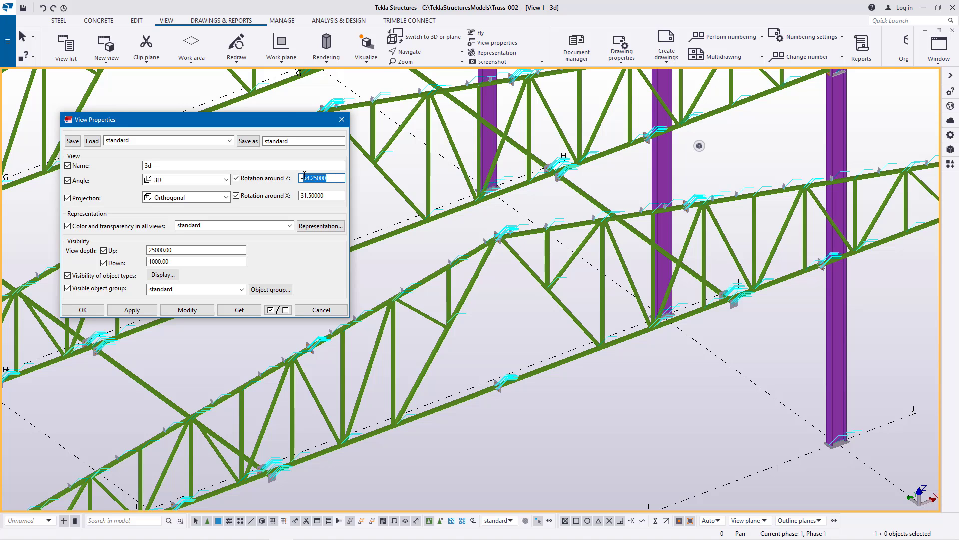
pyautogui.press('Tab')
pyautogui.write('0')
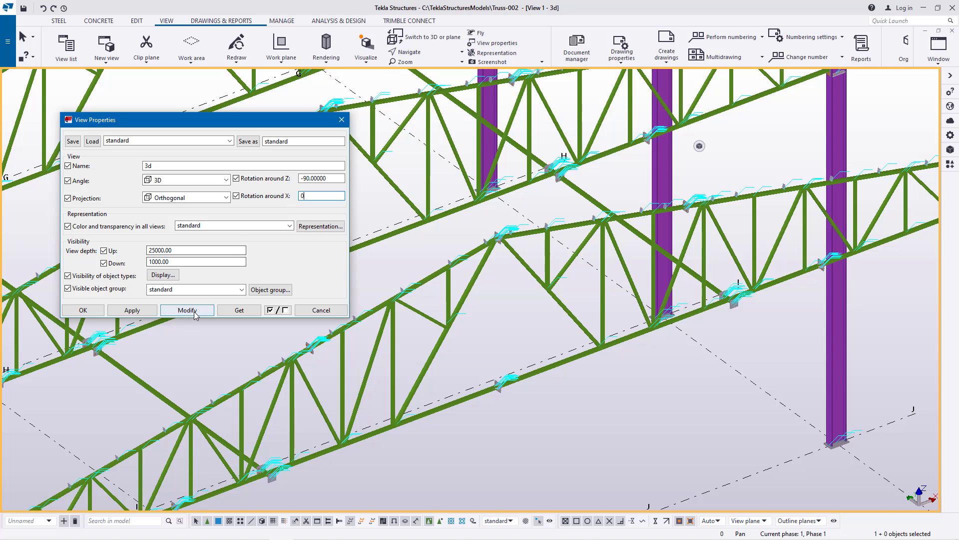
pyautogui.click(193, 311)
pyautogui.click(83, 310)
pyautogui.scroll(-5, 254, 205)
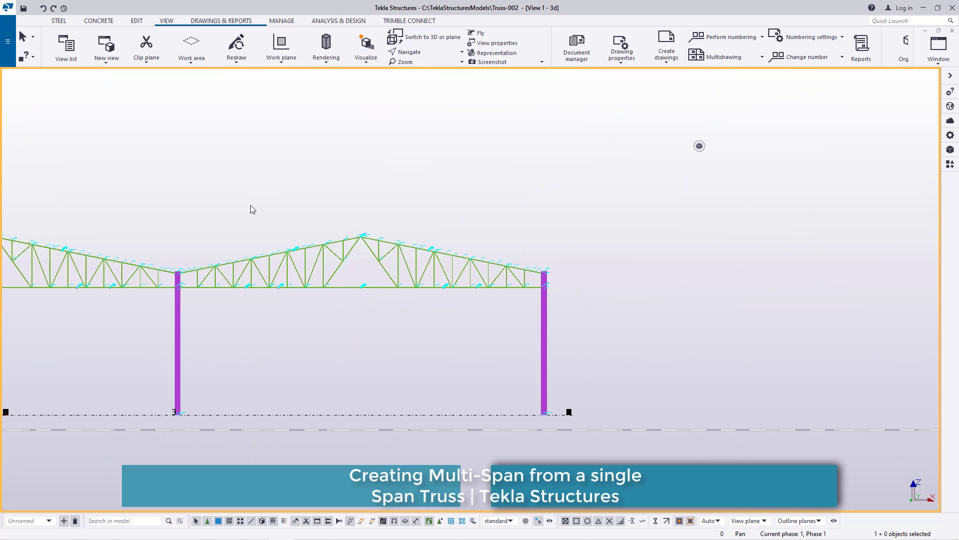
# Delete the second span's trusses and outer columns beyond grid line 3, keeping the columns on grid line 3
pyautogui.scroll(6, 240, 249)
pyautogui.scroll(5, 172, 275)
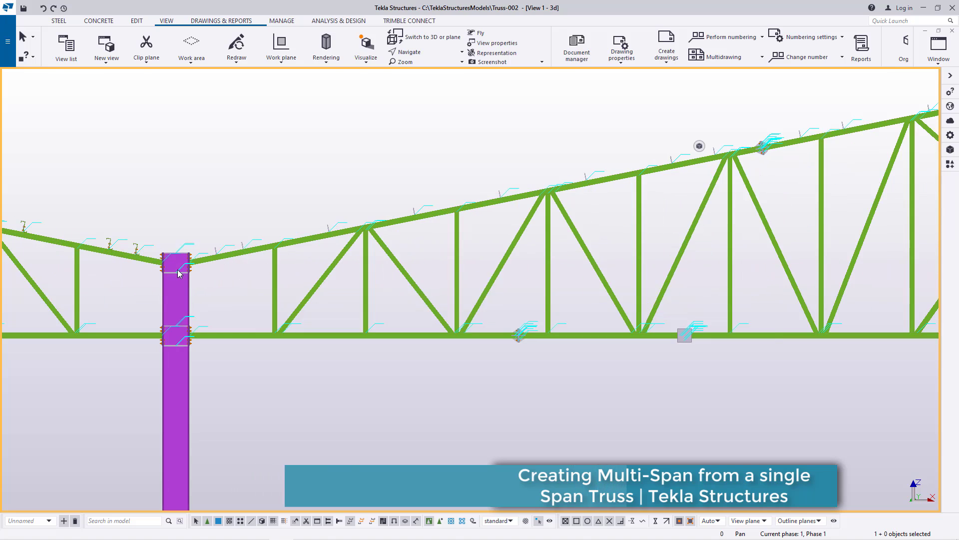
pyautogui.scroll(-5, 116, 215)
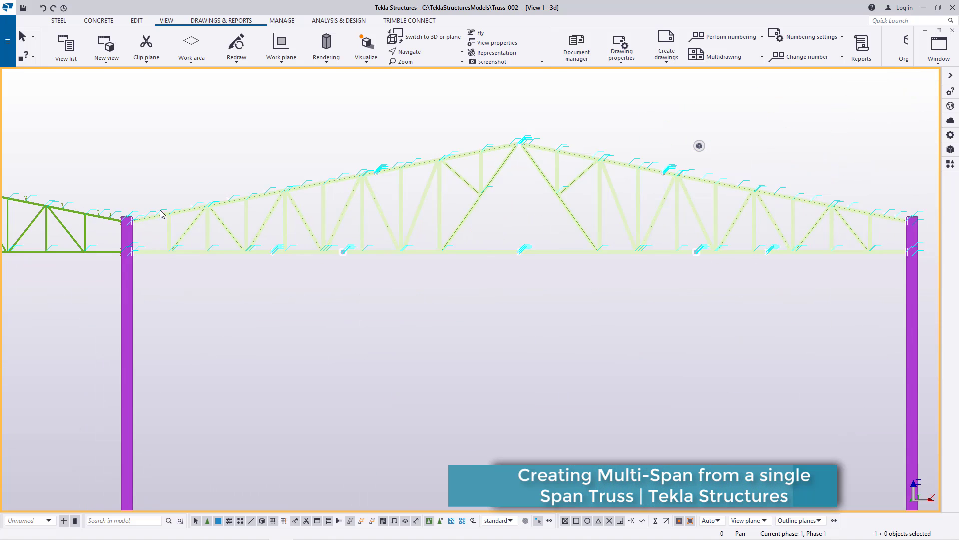
pyautogui.moveTo(838, 121); pyautogui.dragTo(155, 452)
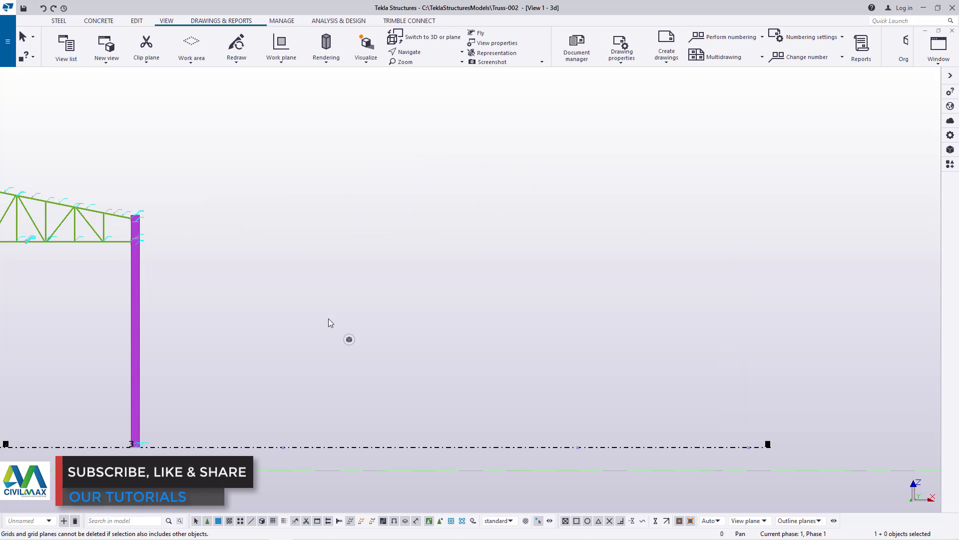
# Examine the remaining columns and their base plates along grid line 3, from grid line A to grid line K
pyautogui.click(415, 52)
pyautogui.click(421, 68)
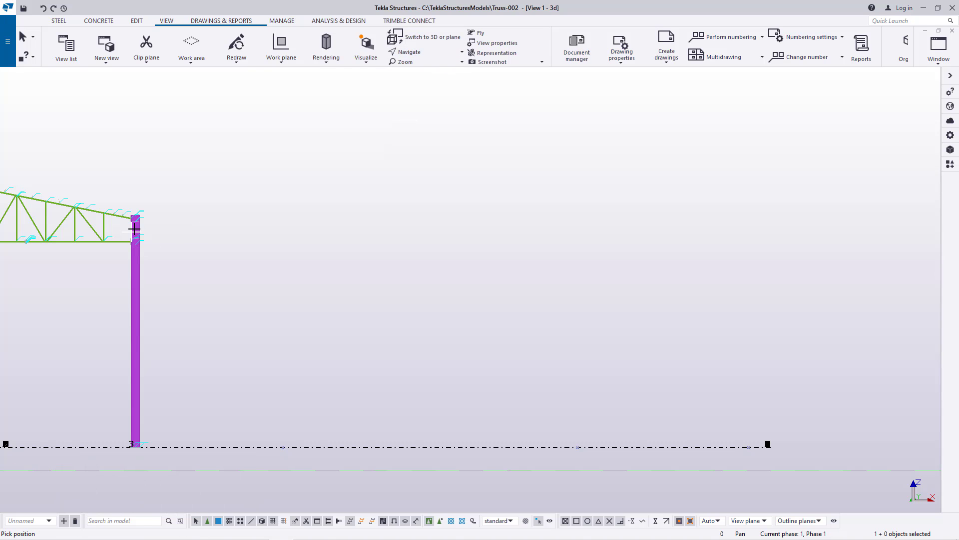
pyautogui.moveTo(141, 230); pyautogui.dragTo(451, 198)
pyautogui.scroll(-3, 452, 198)
pyautogui.rightClick(449, 173)
pyautogui.click(467, 178)
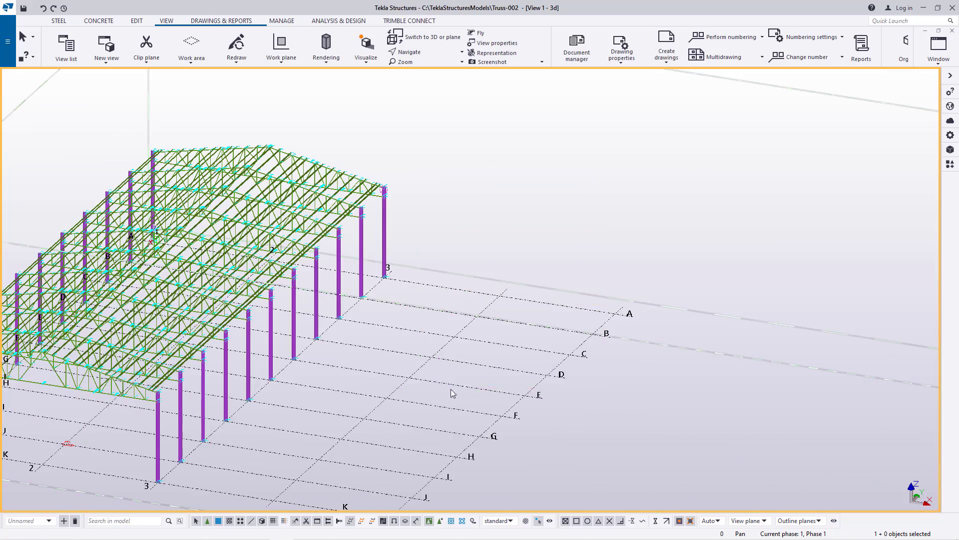
pyautogui.scroll(10, 405, 274)
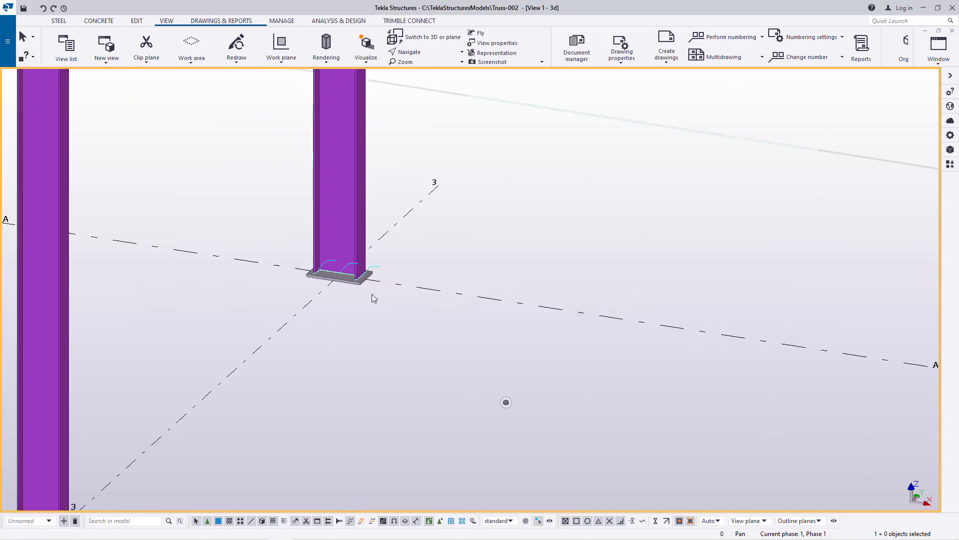
pyautogui.scroll(-8, 468, 282)
pyautogui.scroll(2, 129, 408)
pyautogui.scroll(4, 129, 407)
pyautogui.scroll(-4, 248, 424)
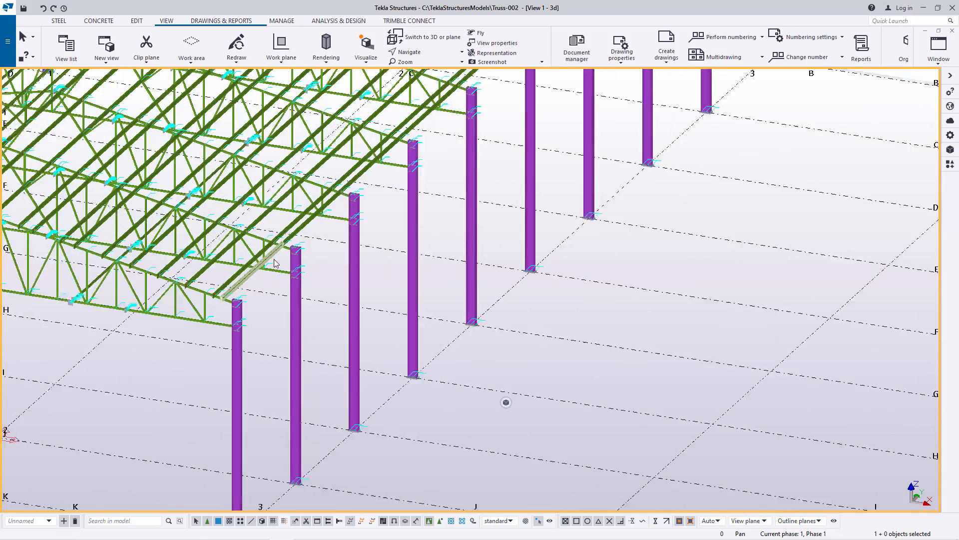
pyautogui.scroll(8, 248, 424)
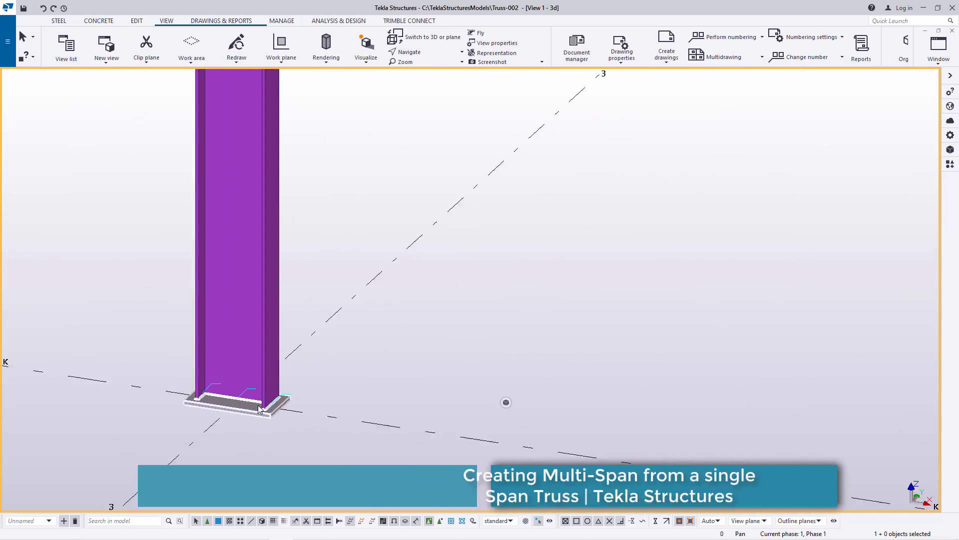
pyautogui.scroll(-5, 292, 434)
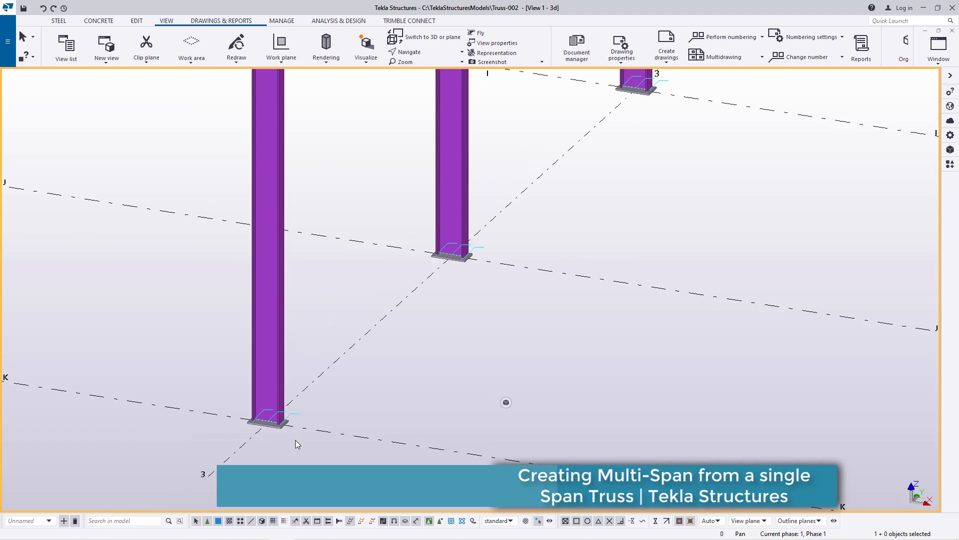
# Extend the rectangular grid by setting its Y coordinates to 0.00 16*12700.00 and apply the change
pyautogui.click(409, 52)
pyautogui.click(425, 67)
pyautogui.moveTo(281, 142); pyautogui.dragTo(381, 202)
pyautogui.scroll(-5, 445, 225)
pyautogui.rightClick(438, 169)
pyautogui.click(472, 174)
pyautogui.doubleClick(505, 199)
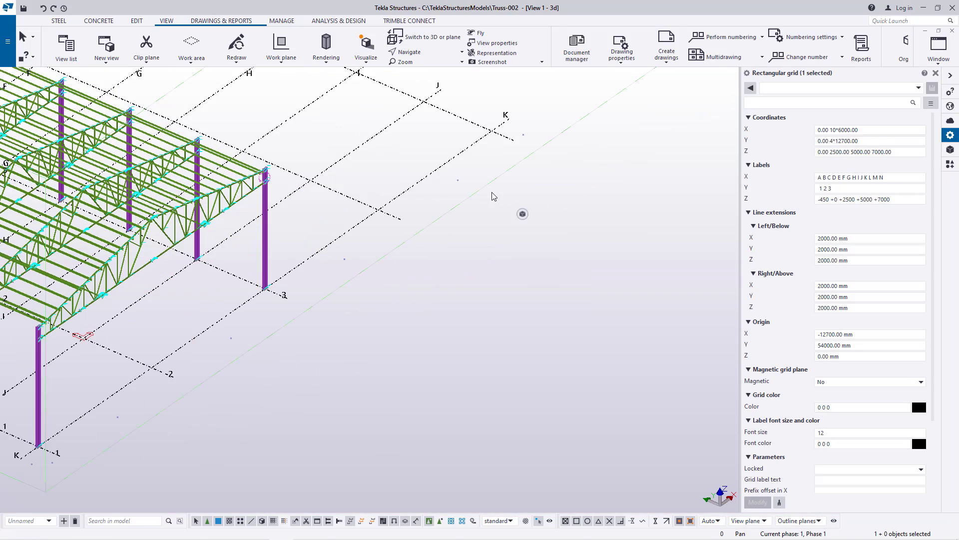
pyautogui.scroll(-3, 389, 260)
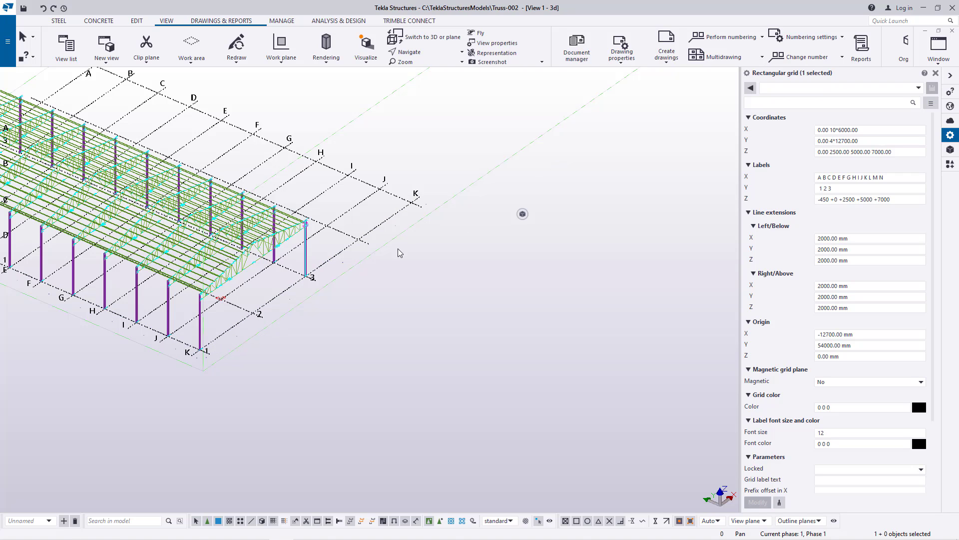
pyautogui.click(837, 142)
pyautogui.write('10')
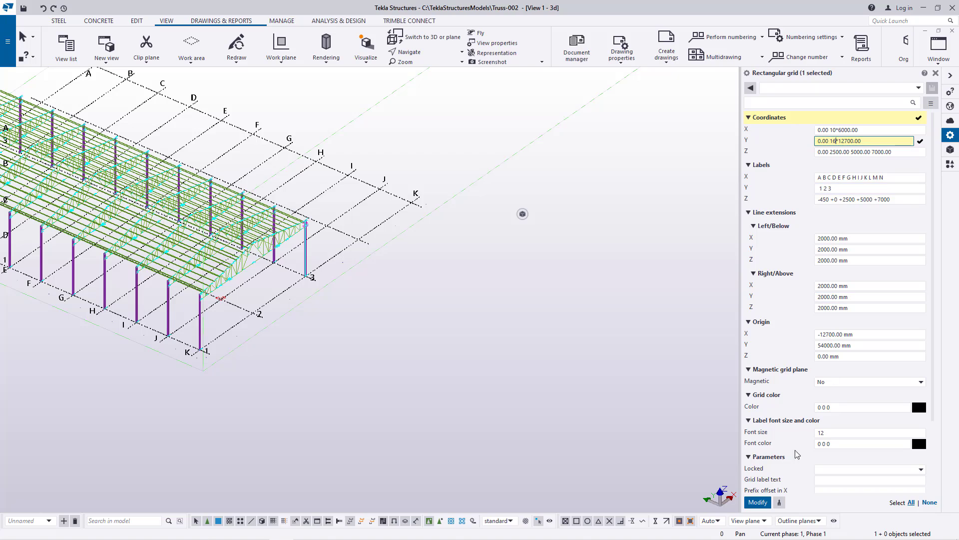
pyautogui.click(758, 502)
# Examine the full extent of the extended grid and the existing building's corner at grid lines 1 and K
pyautogui.scroll(-10, 372, 435)
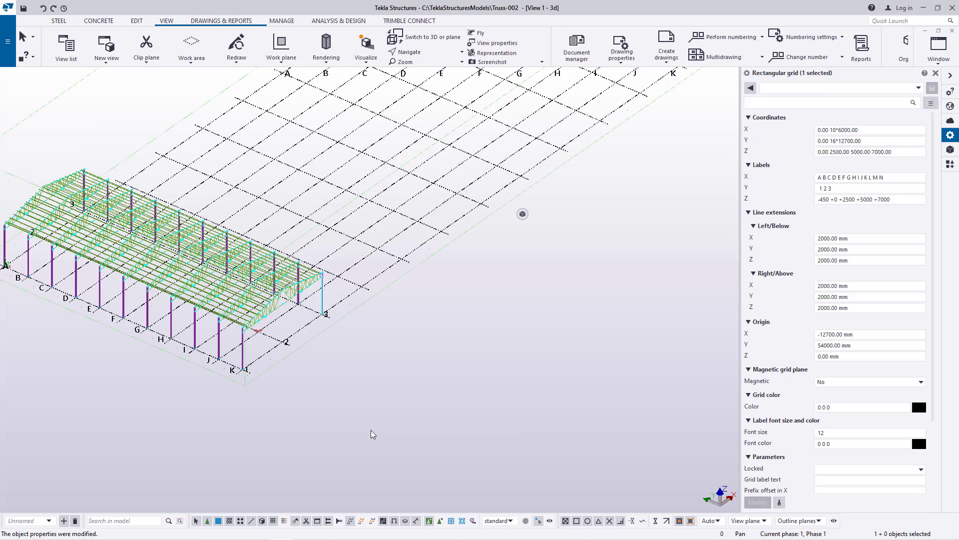
pyautogui.scroll(10, 304, 389)
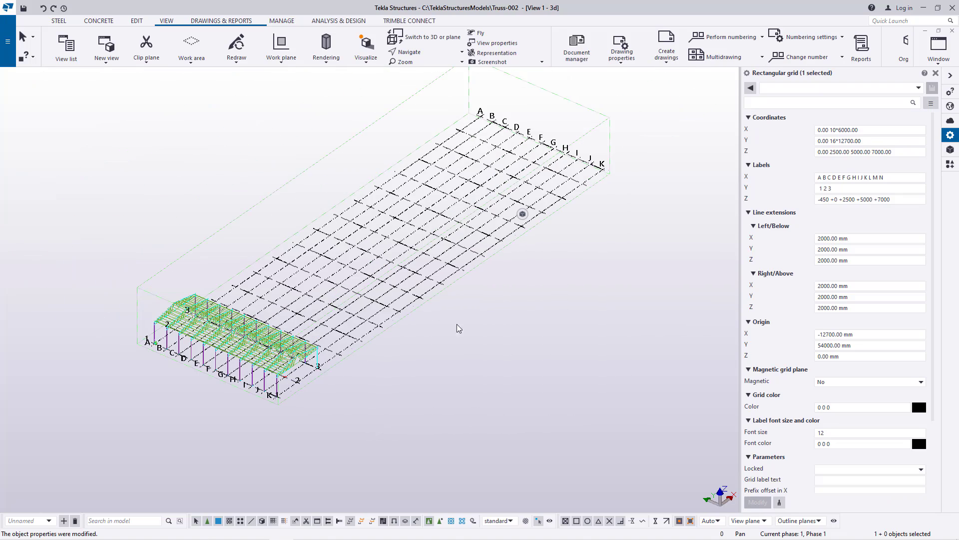
pyautogui.scroll(-4, 309, 387)
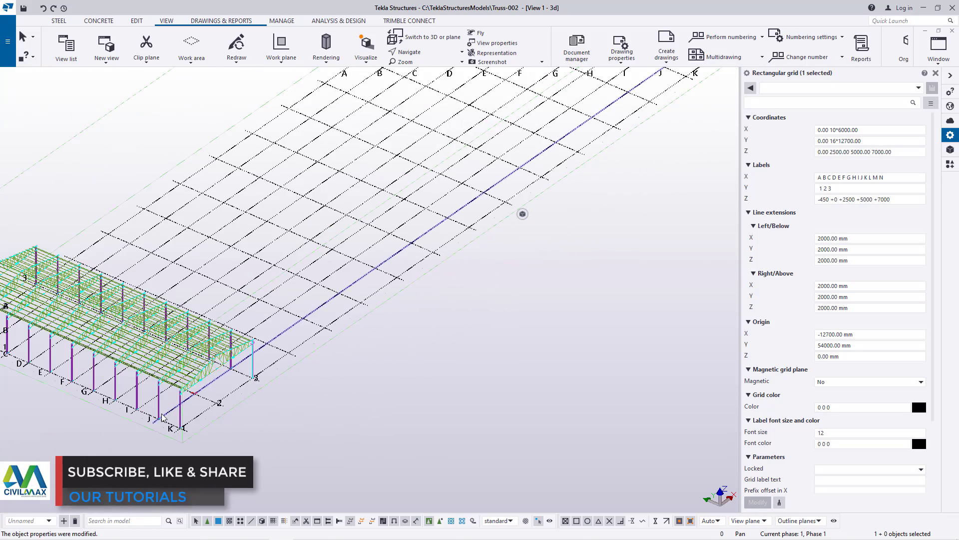
pyautogui.scroll(-1, 115, 431)
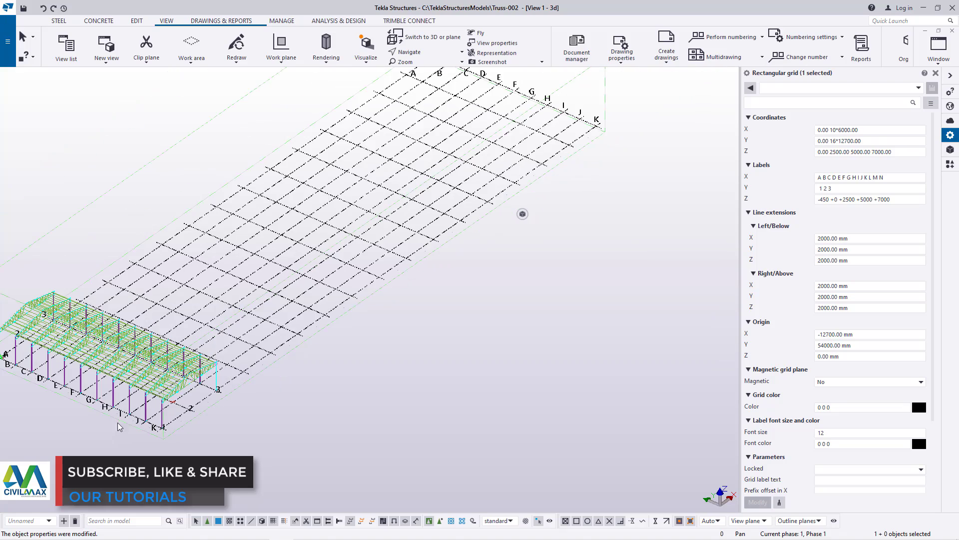
pyautogui.scroll(5, 159, 409)
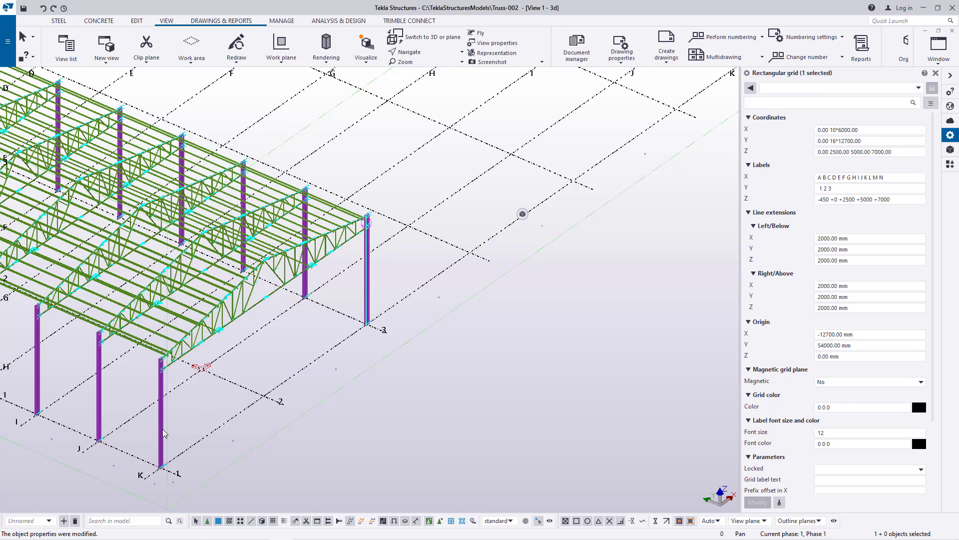
# Set the rectangular grid's Y labels to consecutive numbers from 1 to 19 and apply the change
pyautogui.scroll(-1, 310, 319)
pyautogui.click(256, 392)
pyautogui.scroll(-3, 255, 391)
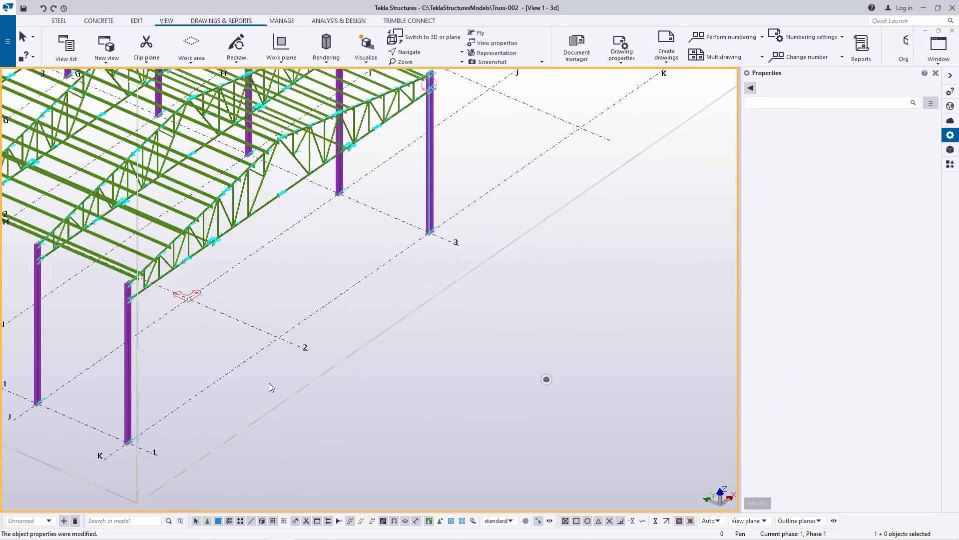
pyautogui.click(284, 262)
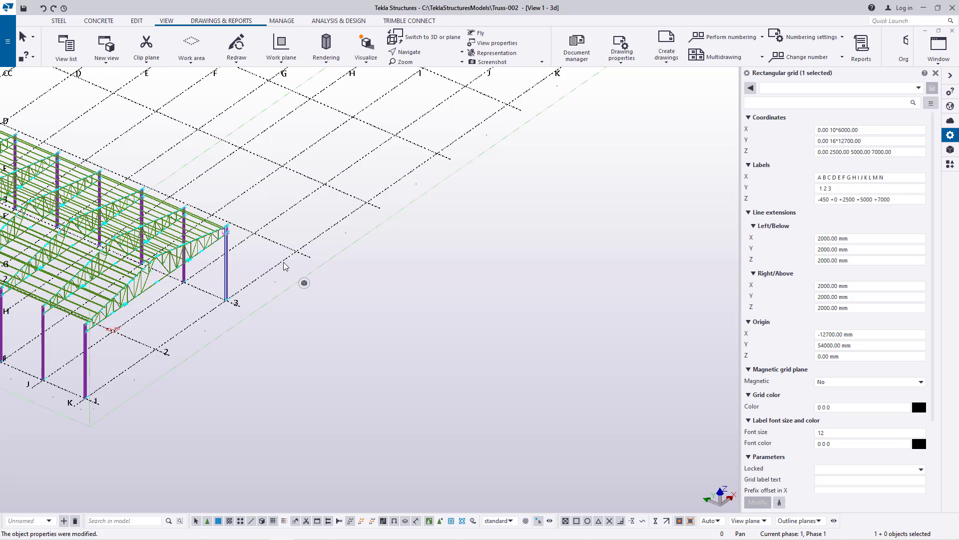
pyautogui.click(839, 189)
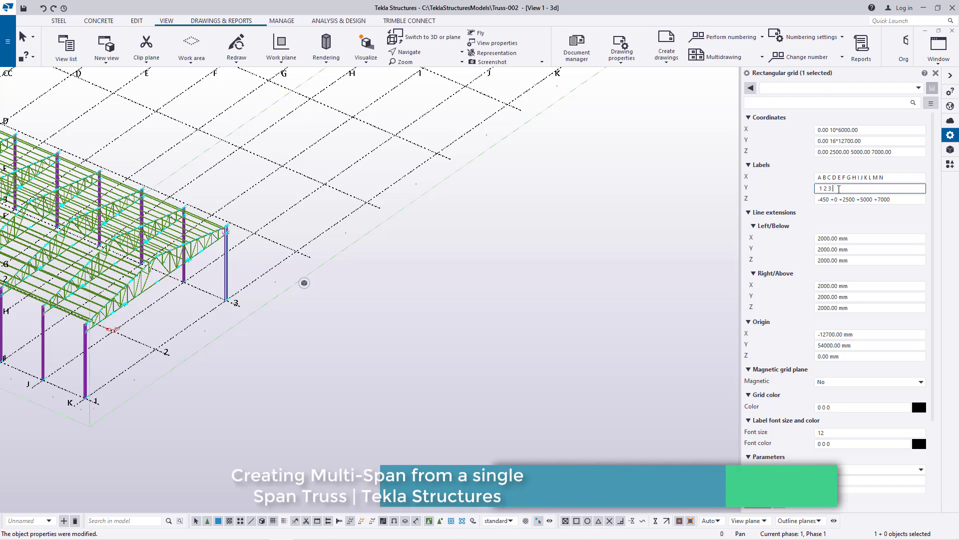
pyautogui.write('4 5 6 7 8 9 10 11 12')
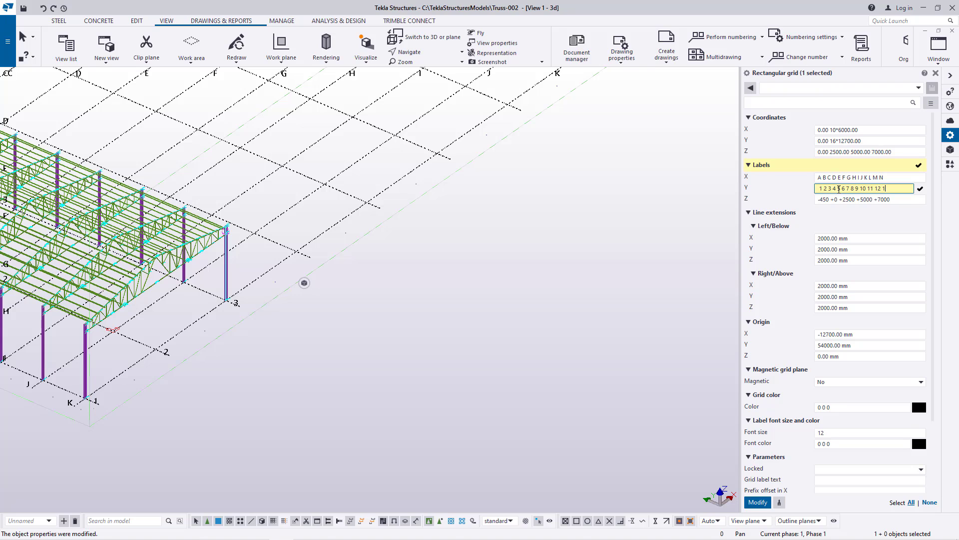
pyautogui.write('17')
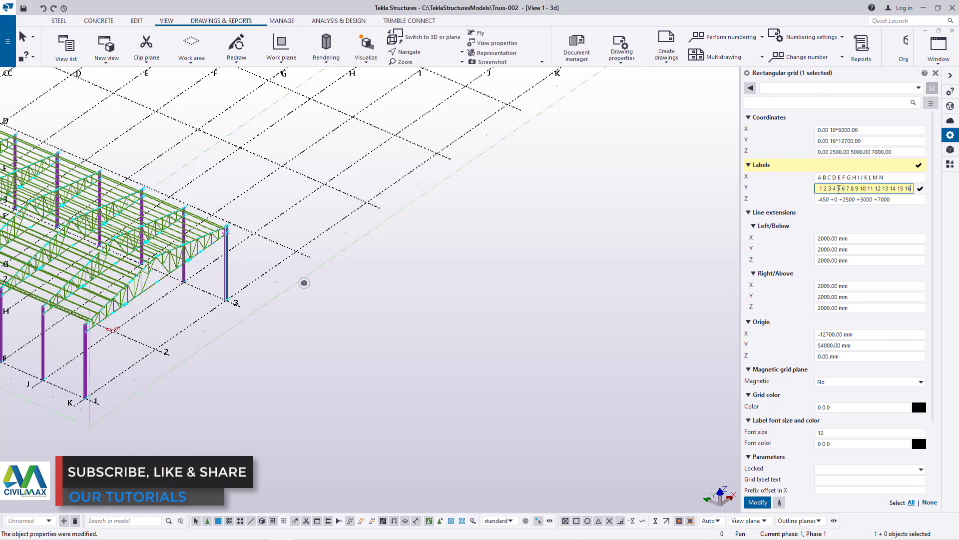
pyautogui.write(' 18 19')
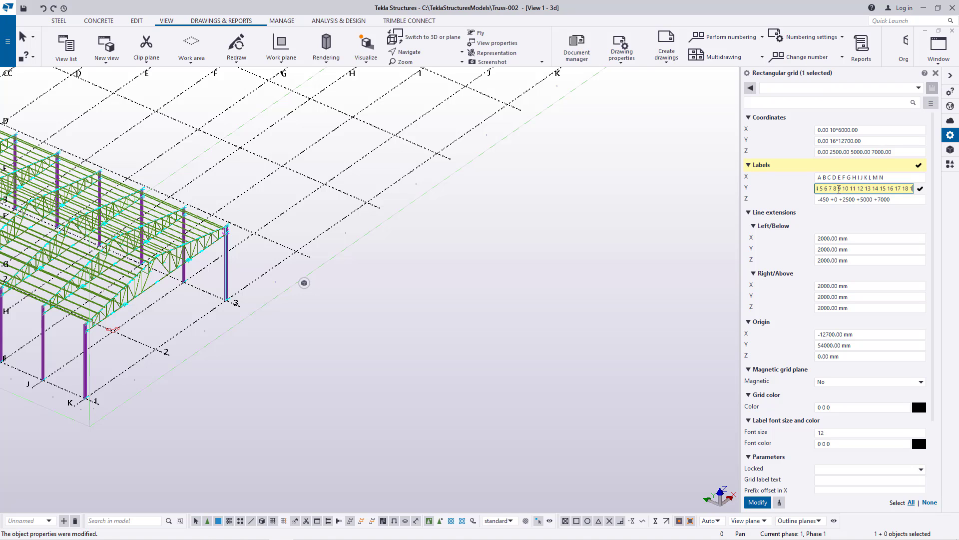
pyautogui.click(756, 502)
# Examine the grid line labels out to grid line 17 and the building's corner at grid lines 1 and K
pyautogui.scroll(-5, 612, 185)
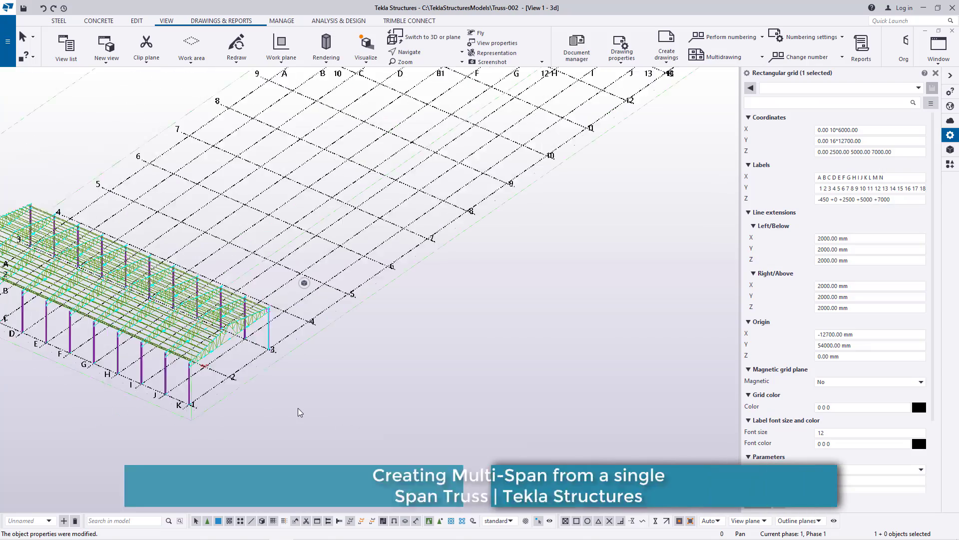
pyautogui.scroll(5, 612, 184)
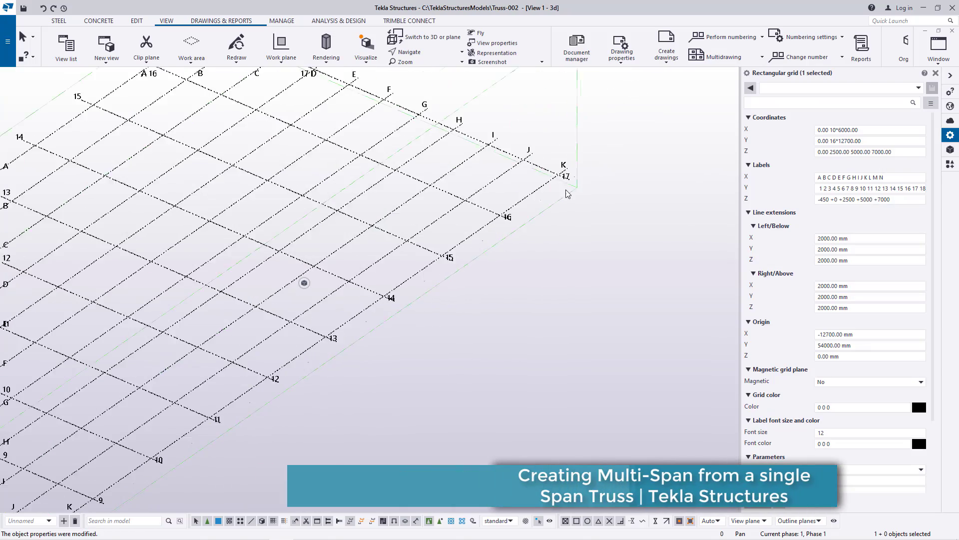
pyautogui.click(588, 188)
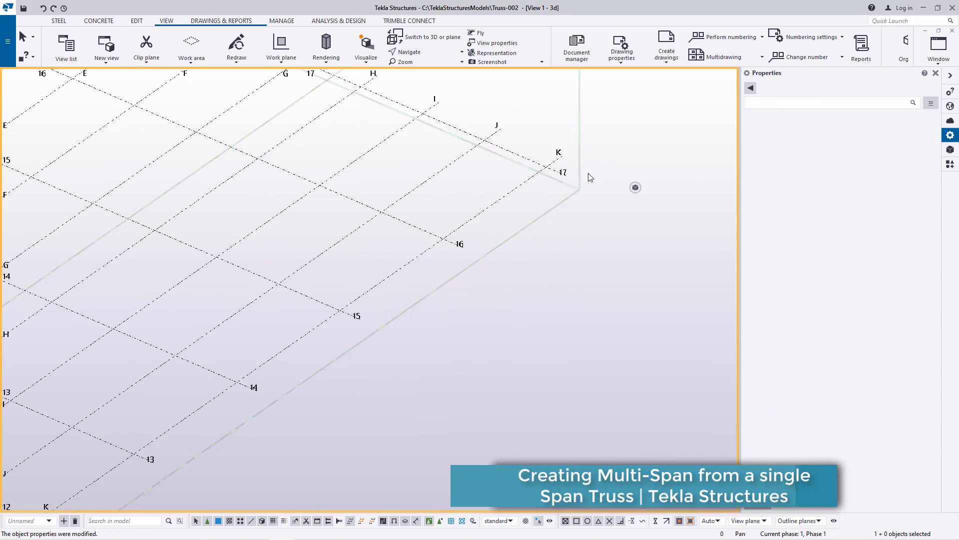
pyautogui.scroll(-2, 550, 192)
pyautogui.scroll(-4, 550, 192)
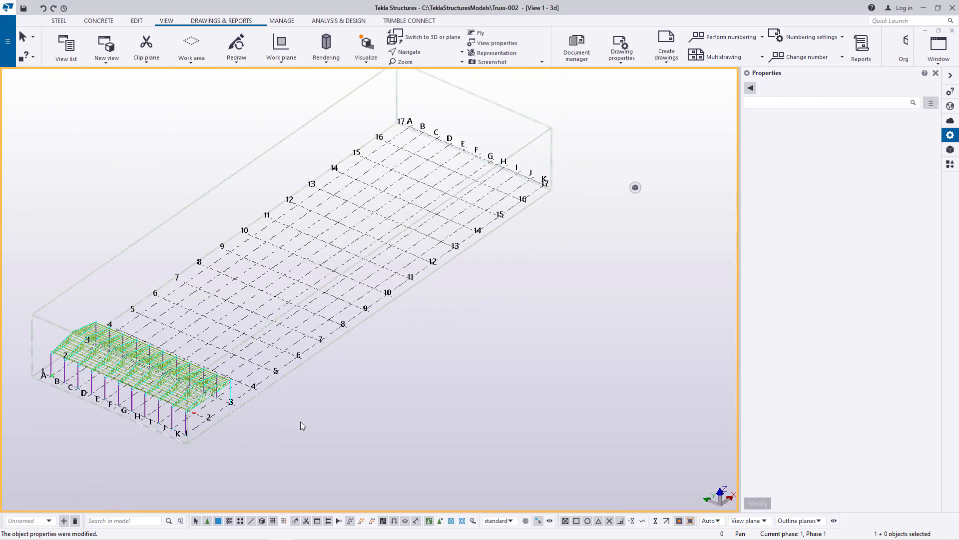
pyautogui.scroll(4, 146, 446)
pyautogui.scroll(-3, 146, 447)
pyautogui.scroll(2, 542, 194)
pyautogui.scroll(-2, 550, 188)
pyautogui.scroll(3, 181, 452)
pyautogui.scroll(6, 146, 439)
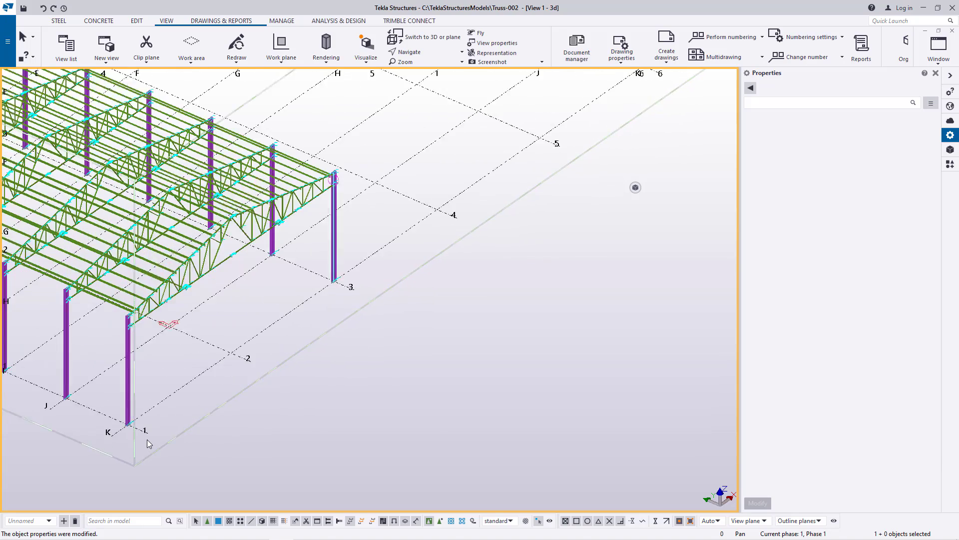
# Measure the distance from grid line 1 to grid line 17 at the grid's K side
pyautogui.click(136, 20)
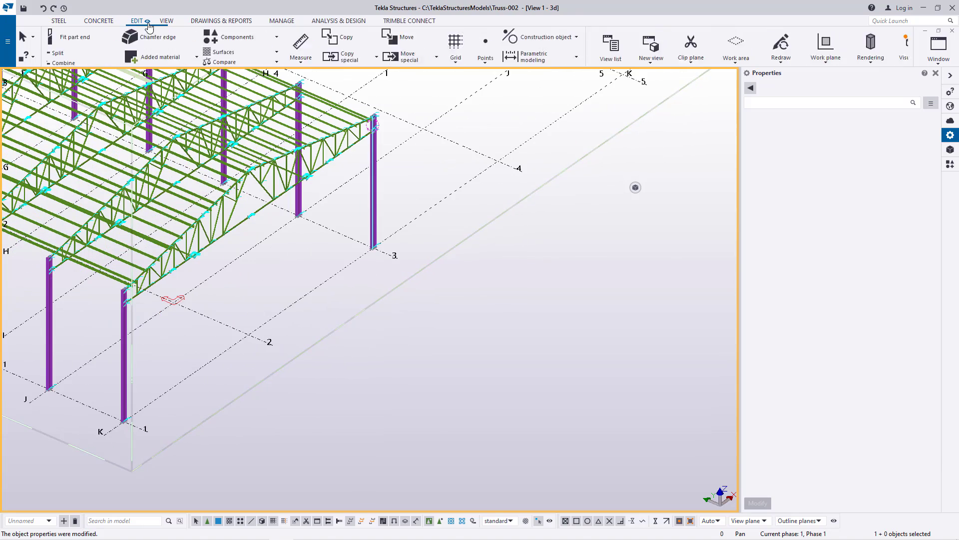
pyautogui.click(386, 58)
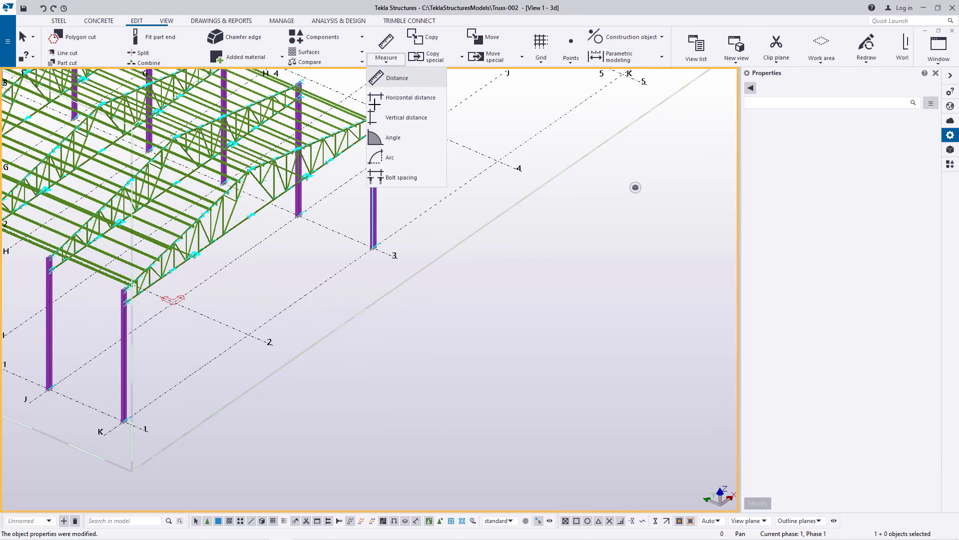
pyautogui.click(395, 77)
pyautogui.scroll(4, 132, 432)
pyautogui.click(115, 425)
pyautogui.scroll(-10, 113, 430)
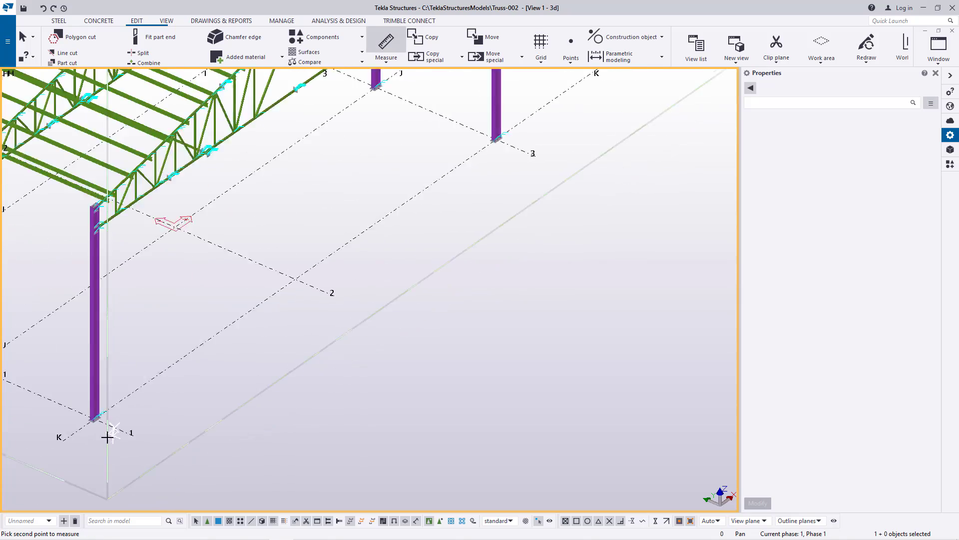
pyautogui.scroll(8, 428, 201)
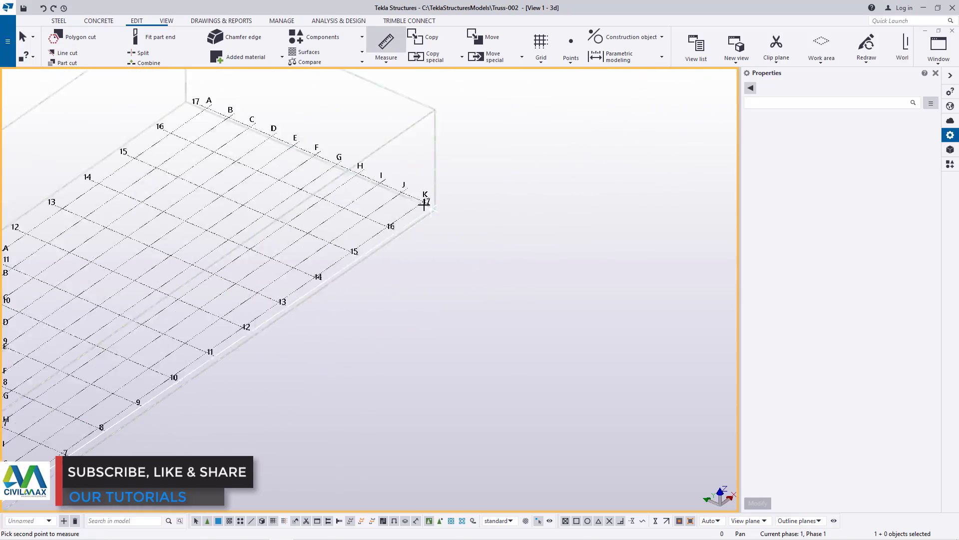
pyautogui.click(433, 193)
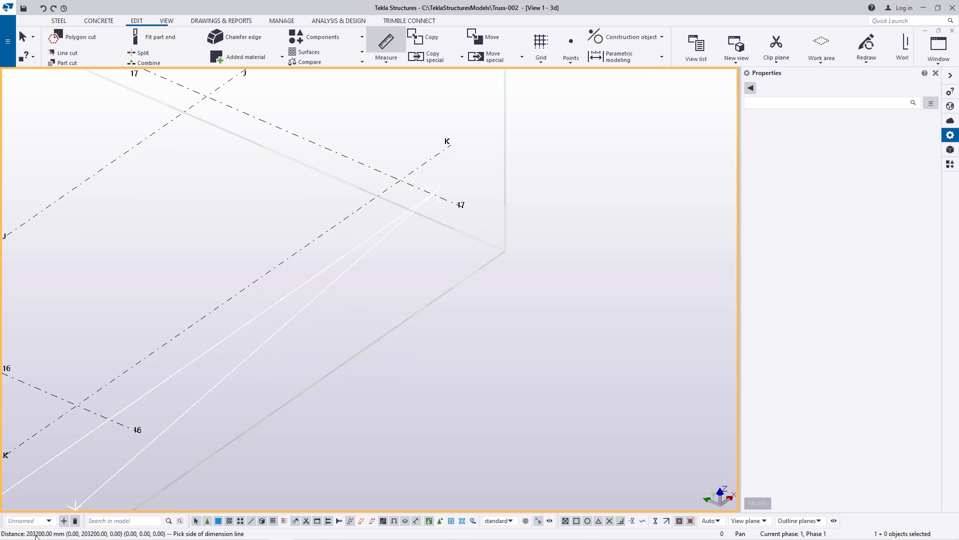
pyautogui.rightClick(582, 140)
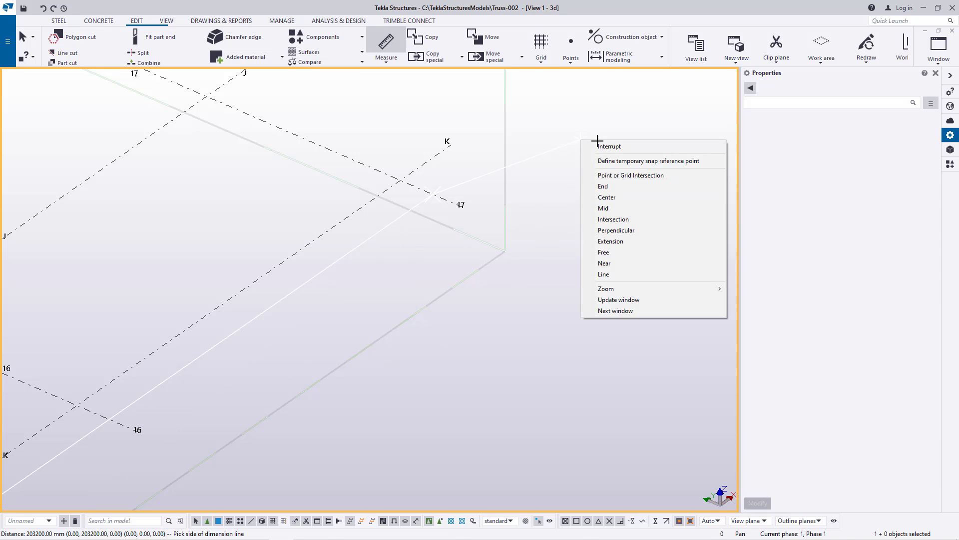
pyautogui.click(603, 145)
# Rotate the 3D model to view the truss building from its grid line 3 side
pyautogui.scroll(-5, 489, 255)
pyautogui.scroll(-3, 505, 254)
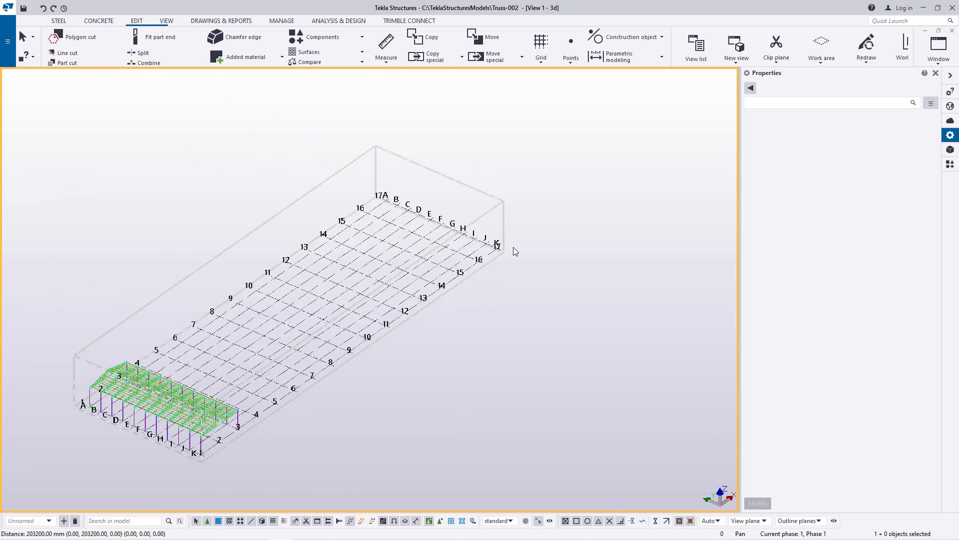
pyautogui.scroll(5, 253, 399)
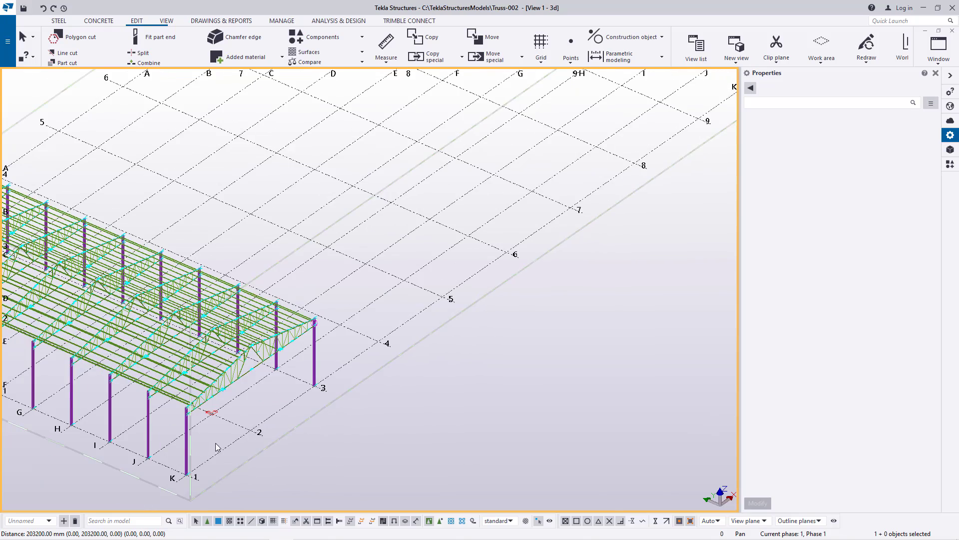
pyautogui.scroll(5, 250, 419)
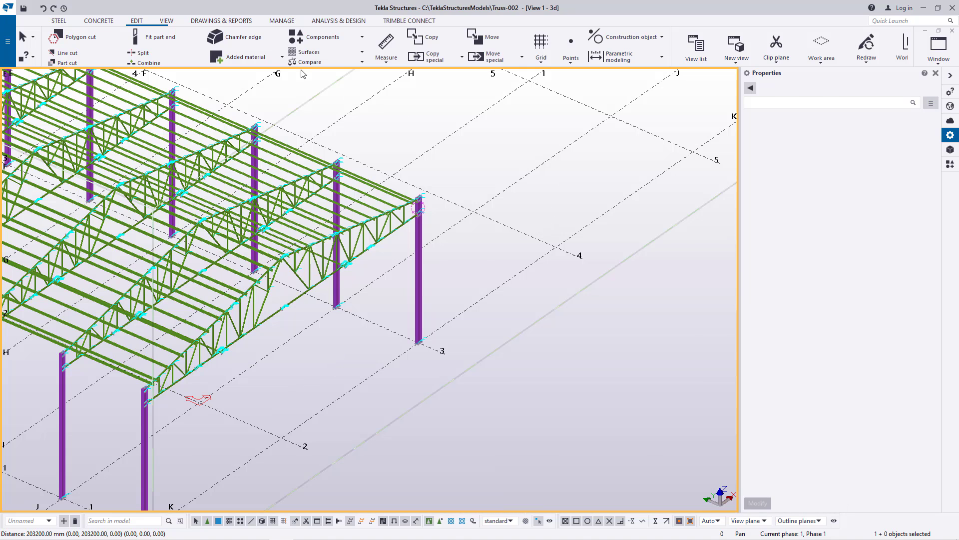
pyautogui.click(165, 22)
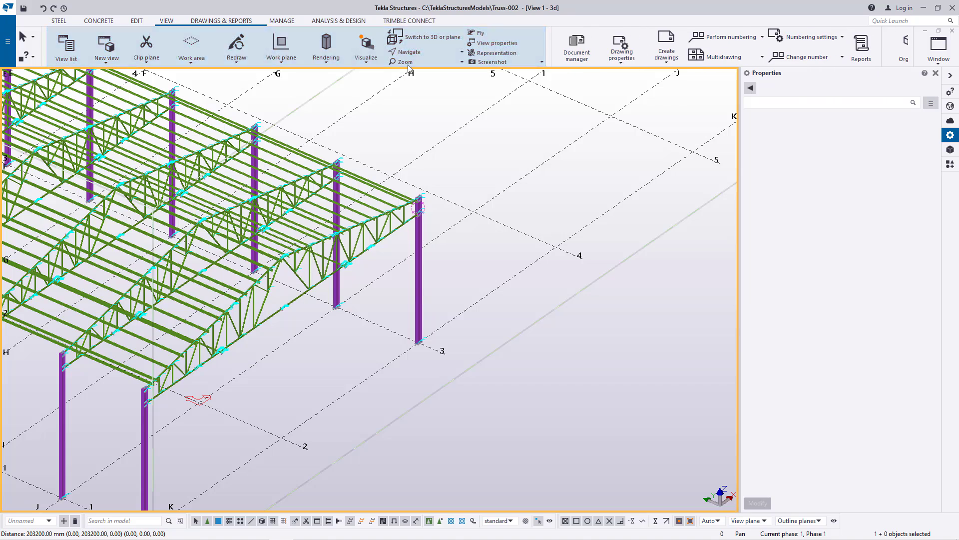
pyautogui.click(425, 52)
pyautogui.click(423, 68)
pyautogui.moveTo(424, 210); pyautogui.dragTo(332, 171)
pyautogui.scroll(5, 333, 170)
pyautogui.rightClick(214, 186)
pyautogui.click(230, 188)
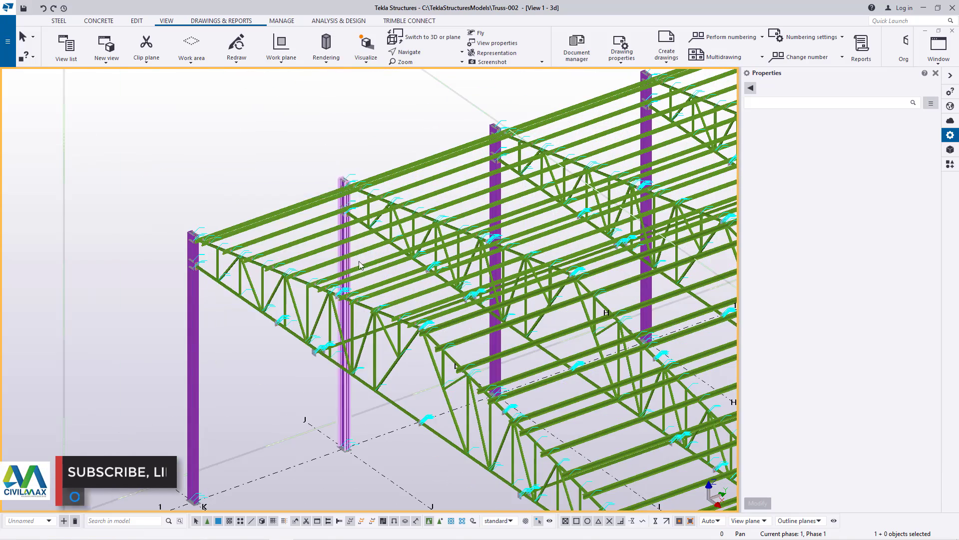
pyautogui.scroll(-4, 354, 265)
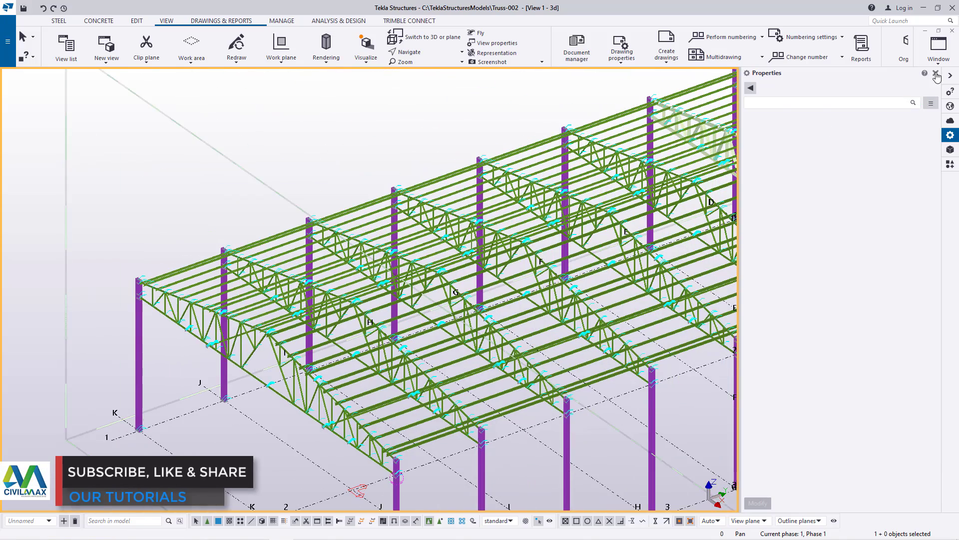
# Hide the object properties display and examine the building together with the empty grid beyond grid line 3
pyautogui.click(936, 74)
pyautogui.scroll(8, 182, 248)
pyautogui.scroll(-10, 183, 249)
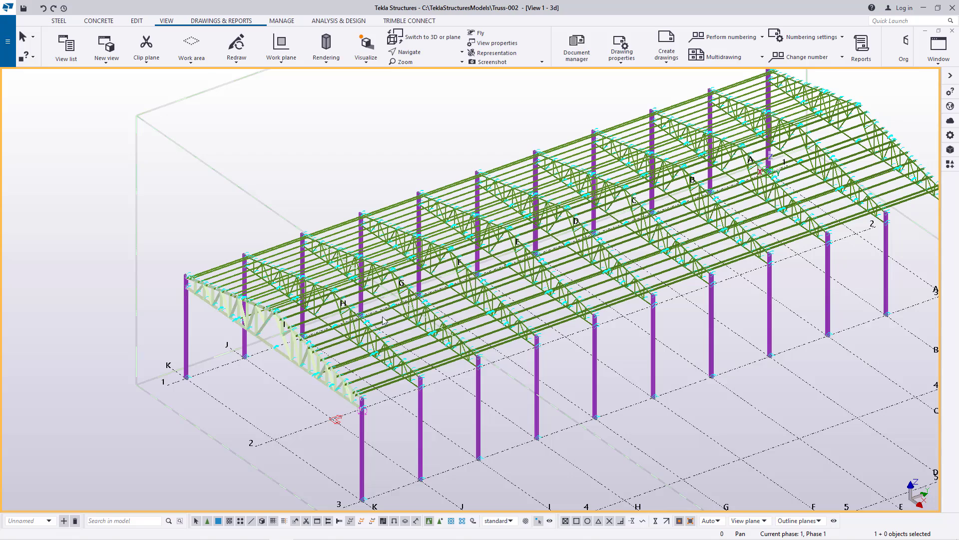
pyautogui.scroll(-3, 164, 250)
pyautogui.scroll(-3, 165, 250)
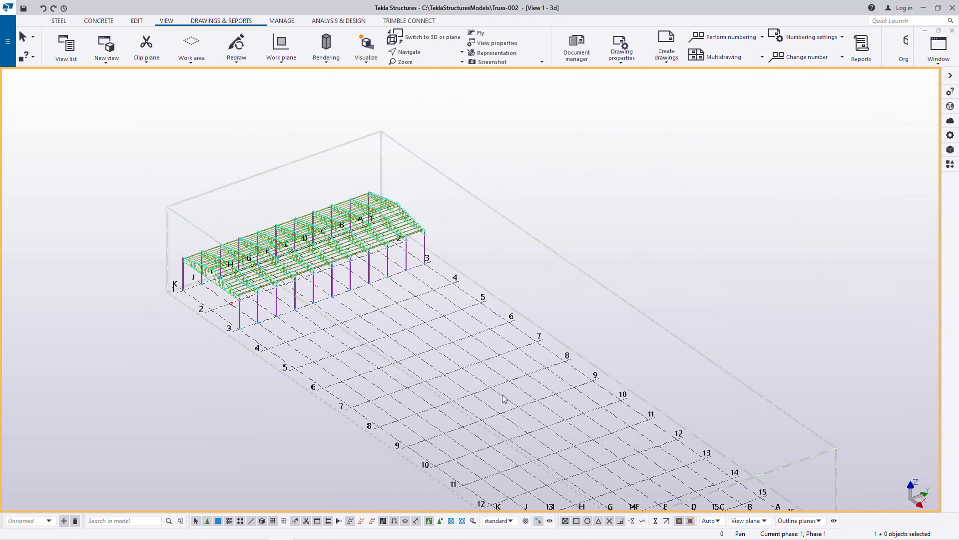
pyautogui.scroll(5, 505, 405)
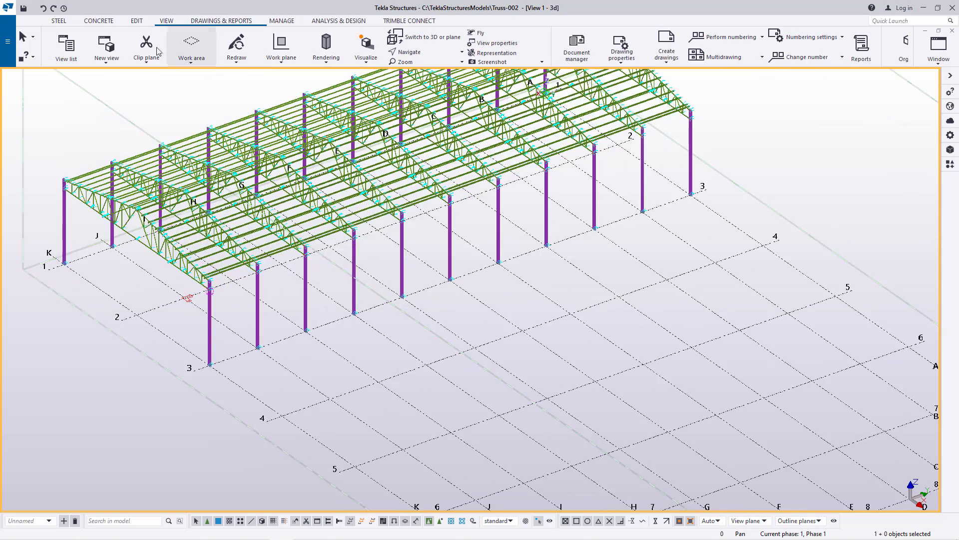
# Measure the distance along grid line 4 from grid line K to grid line A
pyautogui.click(135, 22)
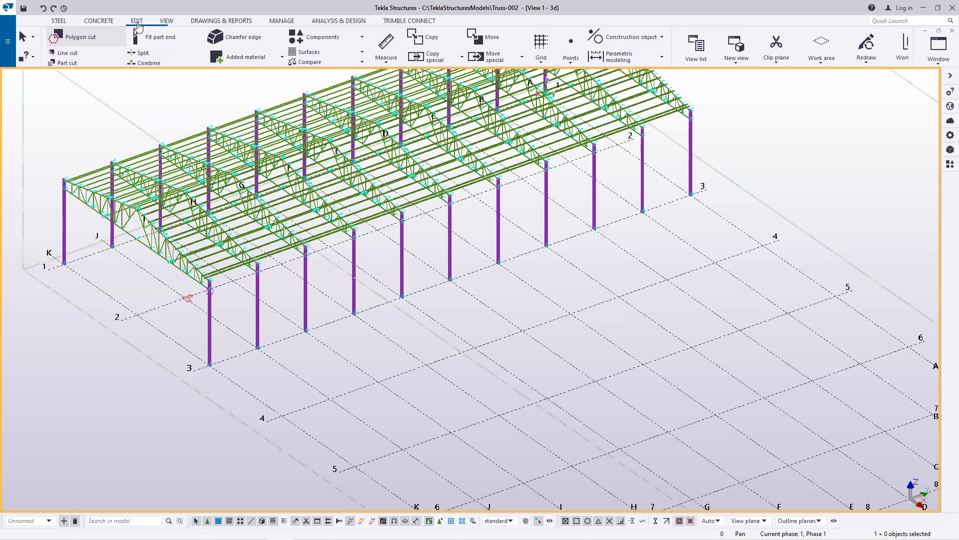
pyautogui.click(388, 60)
pyautogui.click(397, 78)
pyautogui.scroll(5, 317, 404)
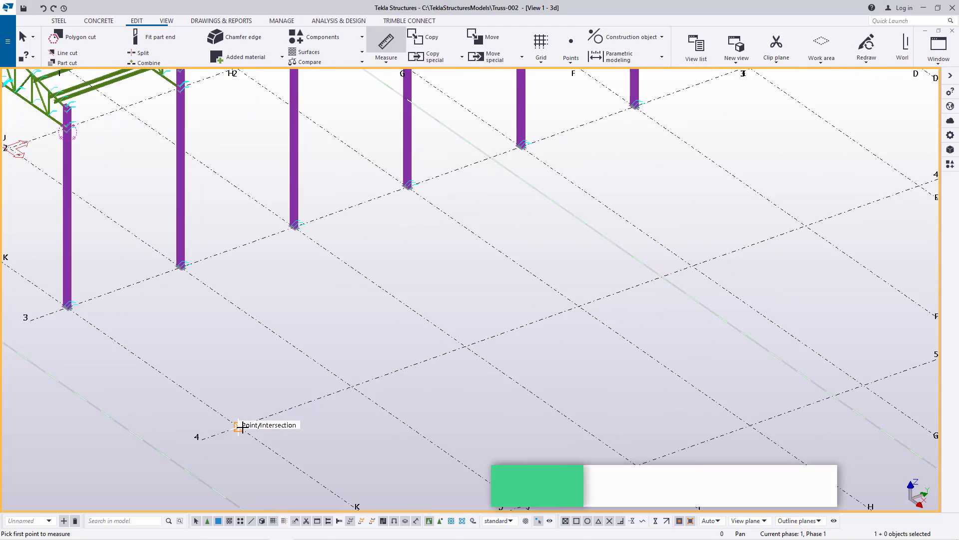
pyautogui.click(240, 426)
pyautogui.scroll(-5, 149, 375)
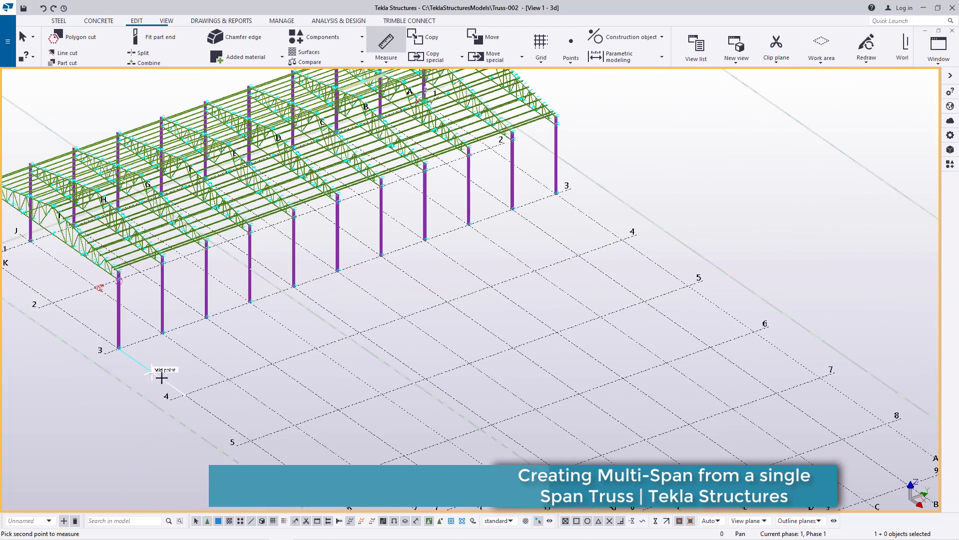
pyautogui.scroll(2, 589, 253)
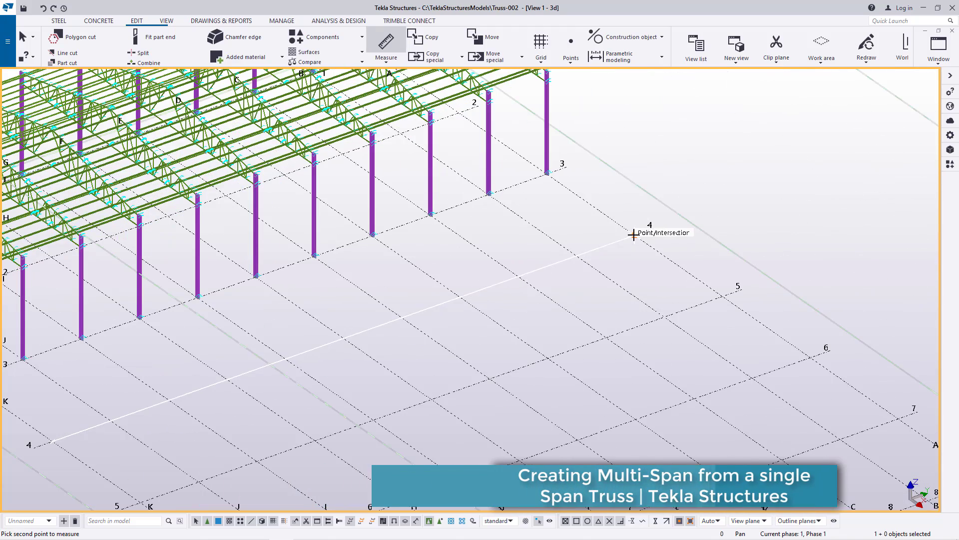
pyautogui.click(634, 235)
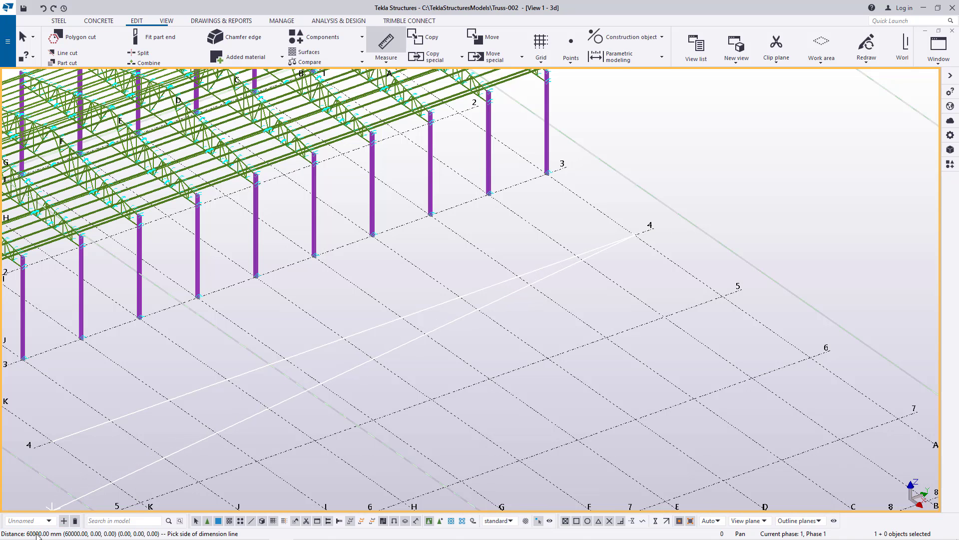
pyautogui.rightClick(678, 125)
pyautogui.click(685, 133)
pyautogui.scroll(-5, 494, 278)
pyautogui.scroll(5, 504, 279)
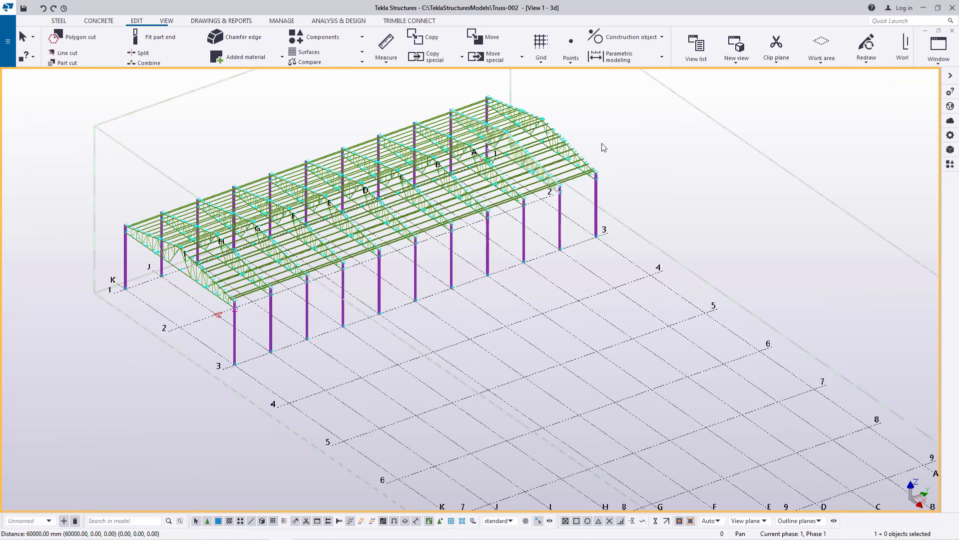
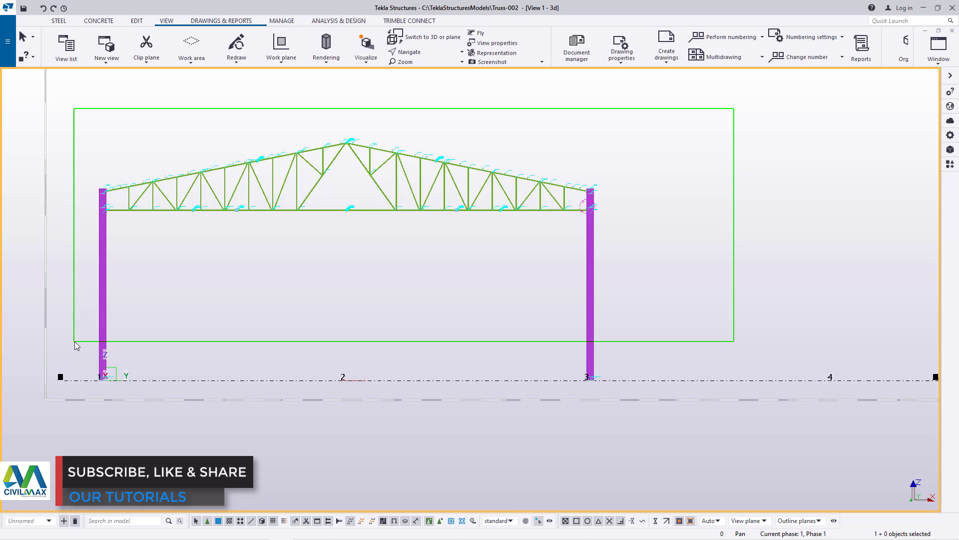
# Select the whole truss span, excluding the columns along grid line 1 and their base and stiffener plates
pyautogui.moveTo(76, 336); pyautogui.dragTo(76, 335)
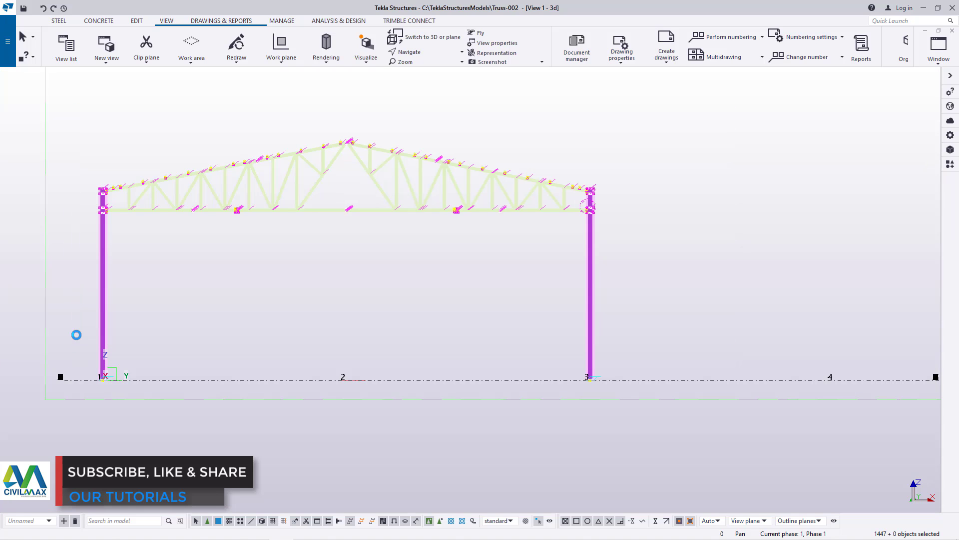
pyautogui.scroll(2, 92, 250)
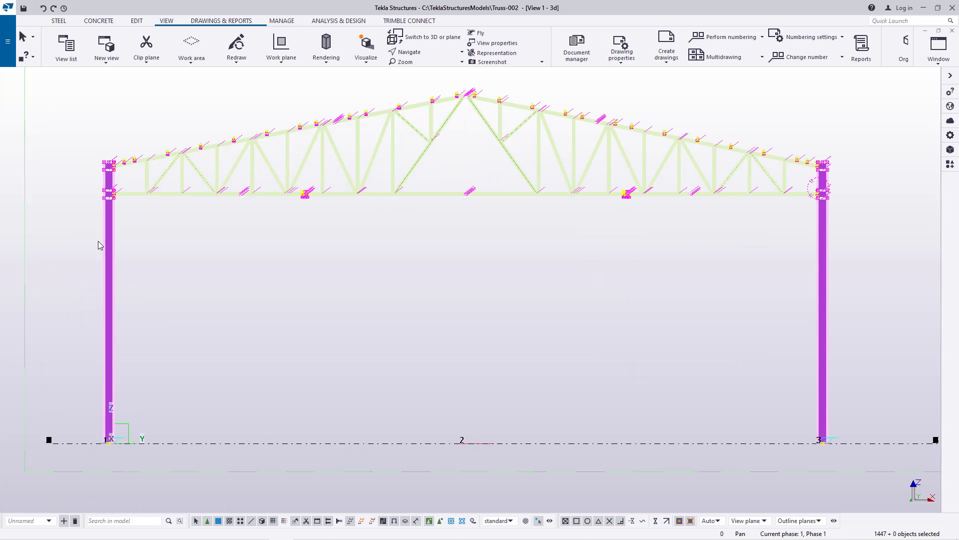
pyautogui.keyDown('ctrl'); pyautogui.moveTo(311, 296); pyautogui.dragTo(4, 306); pyautogui.keyUp('ctrl')
pyautogui.scroll(3, 111, 163)
pyautogui.scroll(2, 110, 162)
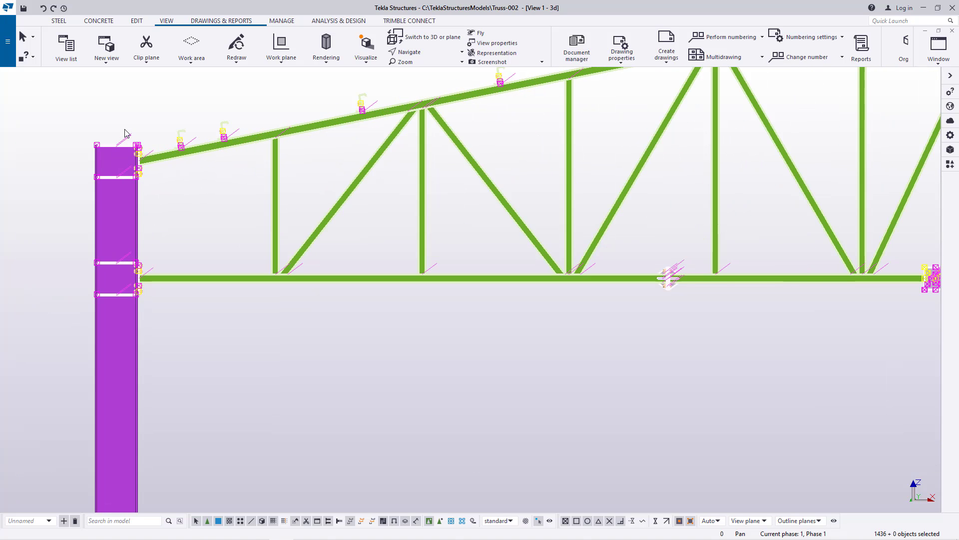
pyautogui.keyDown('ctrl'); pyautogui.moveTo(125, 117); pyautogui.dragTo(59, 391); pyautogui.keyUp('ctrl')
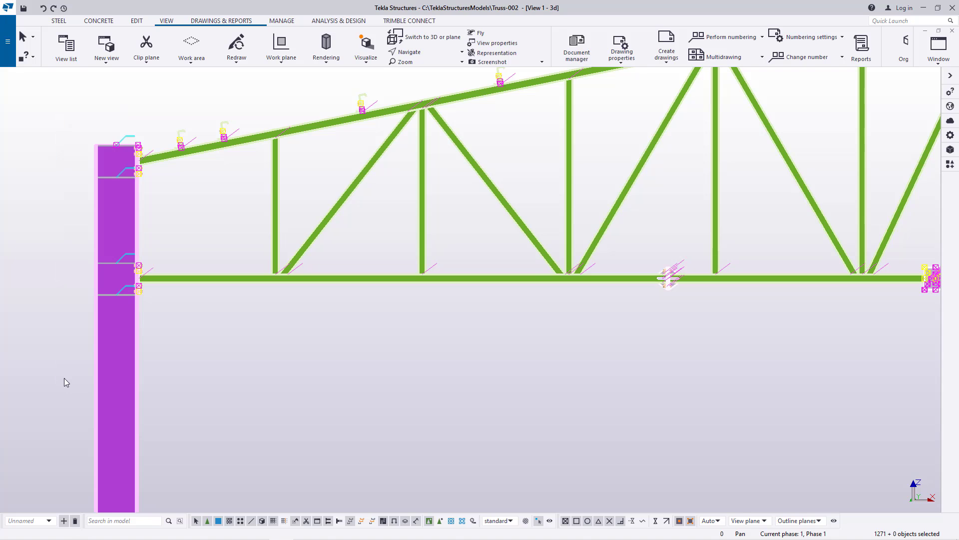
pyautogui.scroll(-1, 125, 289)
pyautogui.keyDown('ctrl'); pyautogui.moveTo(250, 373); pyautogui.dragTo(64, 434); pyautogui.keyUp('ctrl')
# Check the selected parts around the grid line 1 column's truss connections and base, and the connections at the grid line 3 column
pyautogui.scroll(4, 129, 186)
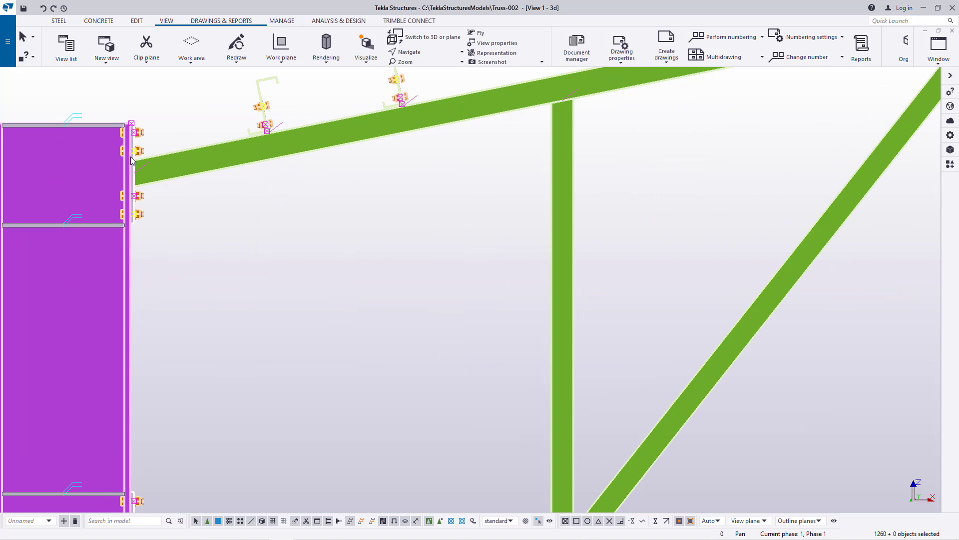
pyautogui.scroll(-5, 143, 138)
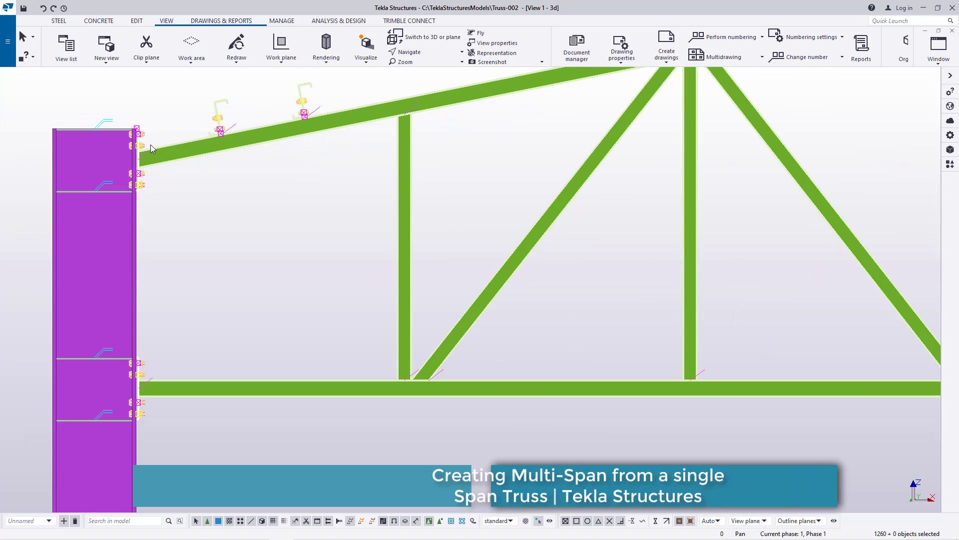
pyautogui.moveTo(151, 482); pyautogui.dragTo(134, 367, button='middle')
pyautogui.scroll(5, 134, 367)
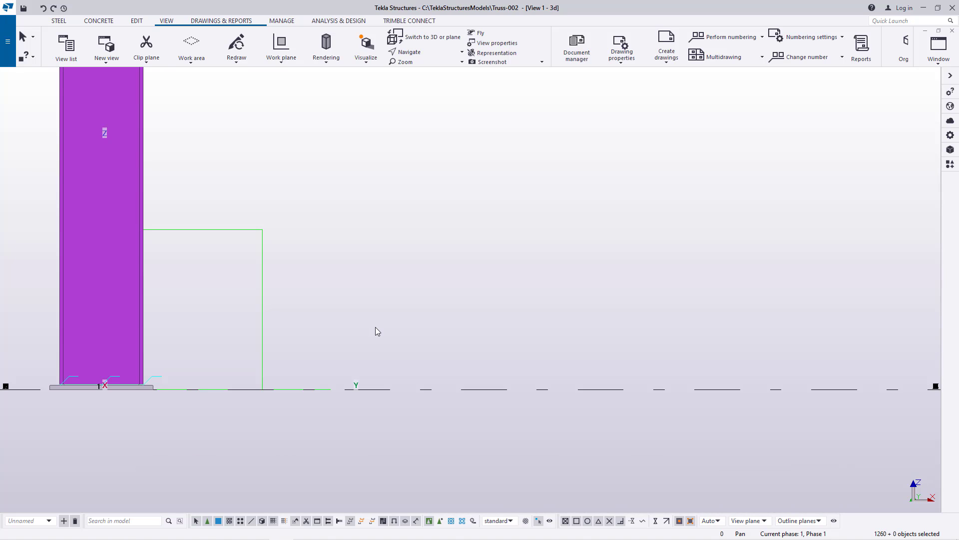
pyautogui.scroll(-8, 196, 328)
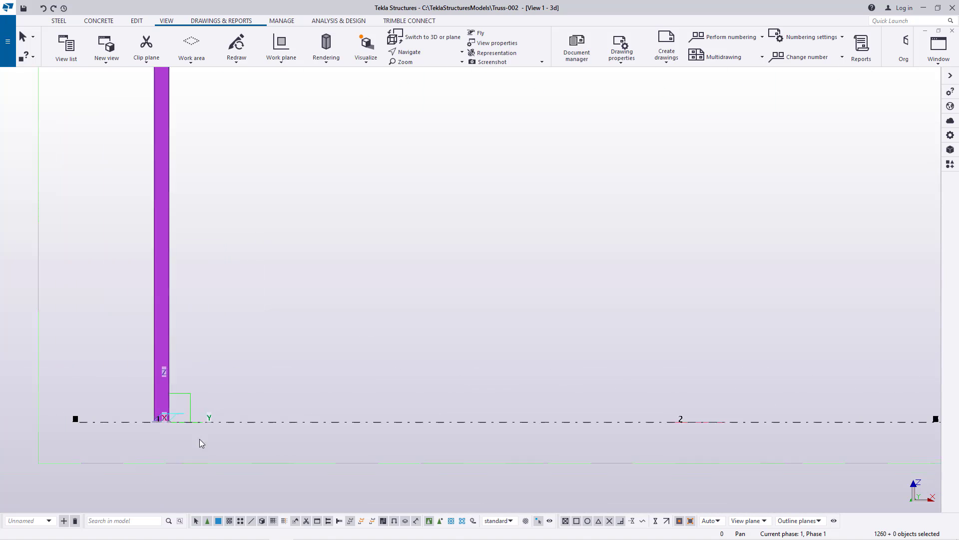
pyautogui.scroll(5, 180, 175)
pyautogui.scroll(5, 176, 175)
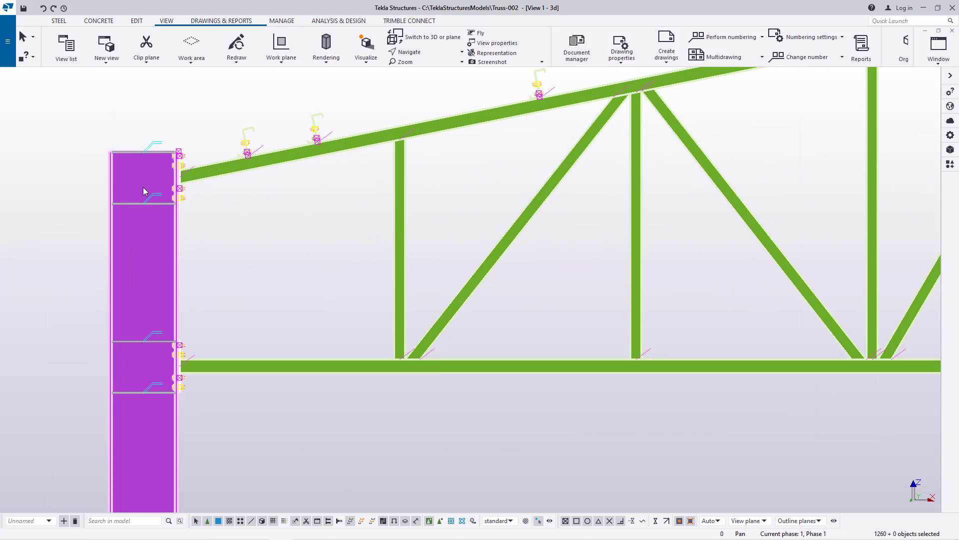
pyautogui.scroll(-3, 289, 167)
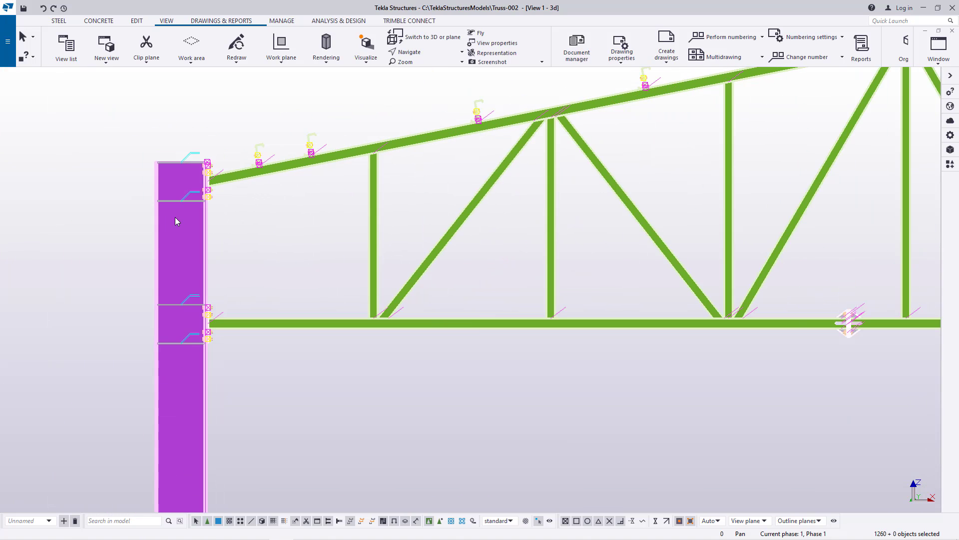
pyautogui.scroll(5, 198, 190)
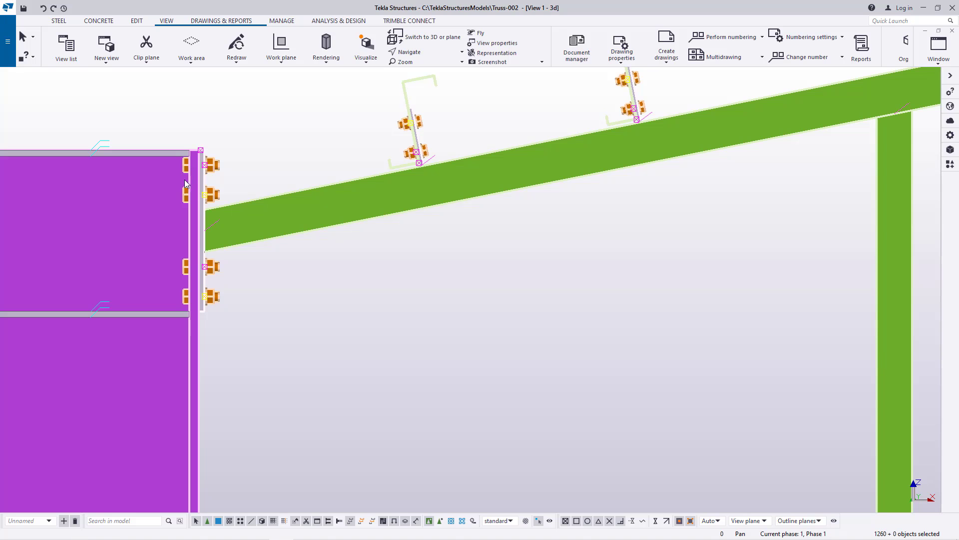
pyautogui.scroll(-6, 172, 214)
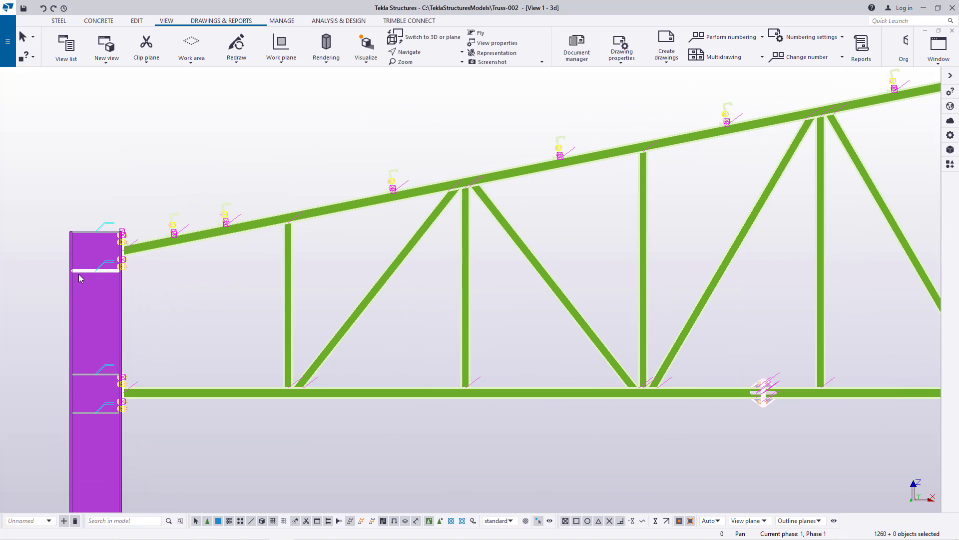
pyautogui.scroll(-4, 83, 284)
pyautogui.scroll(6, 680, 280)
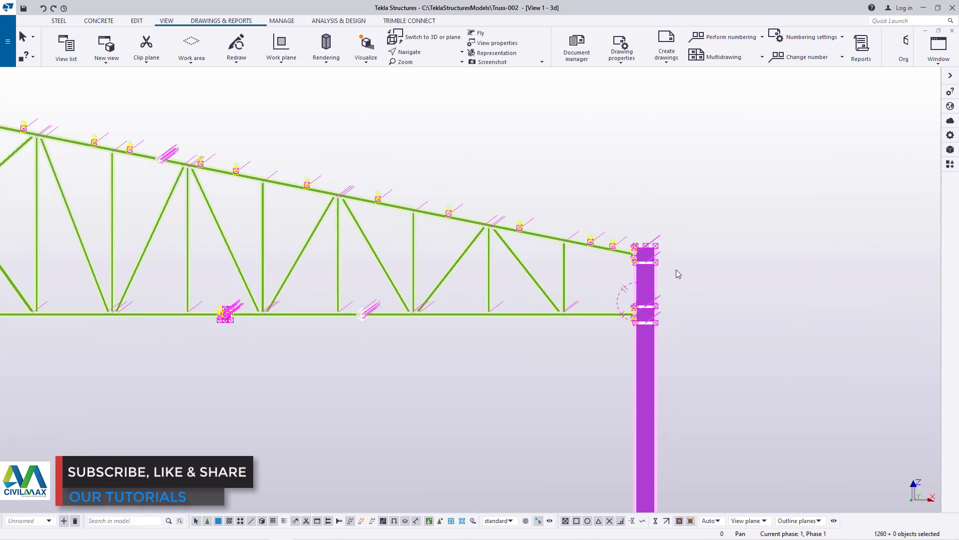
pyautogui.scroll(3, 656, 257)
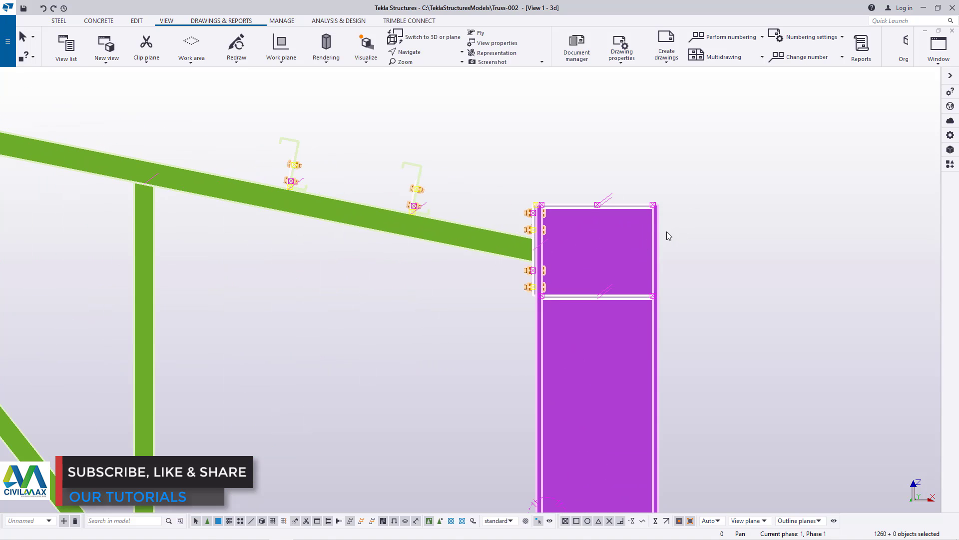
pyautogui.scroll(-8, 668, 236)
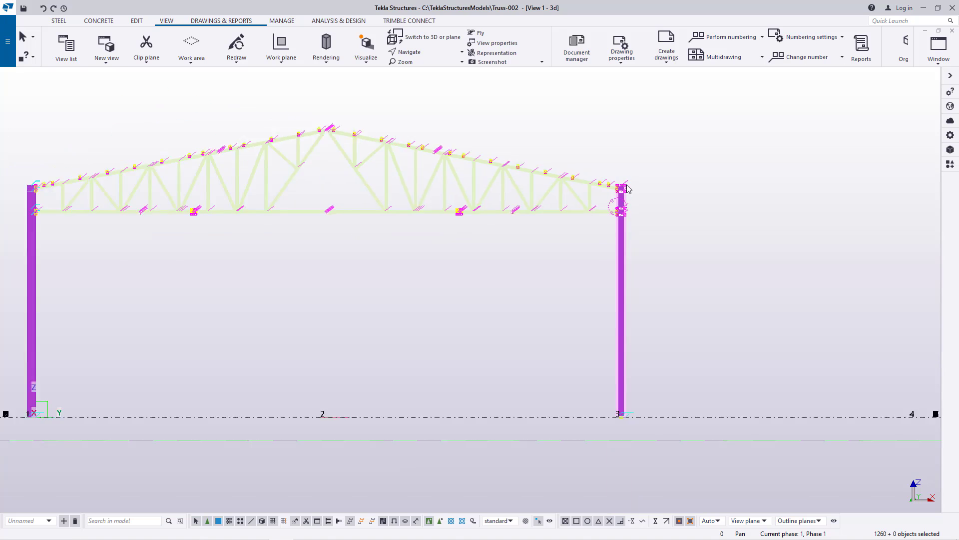
pyautogui.scroll(-2, 627, 188)
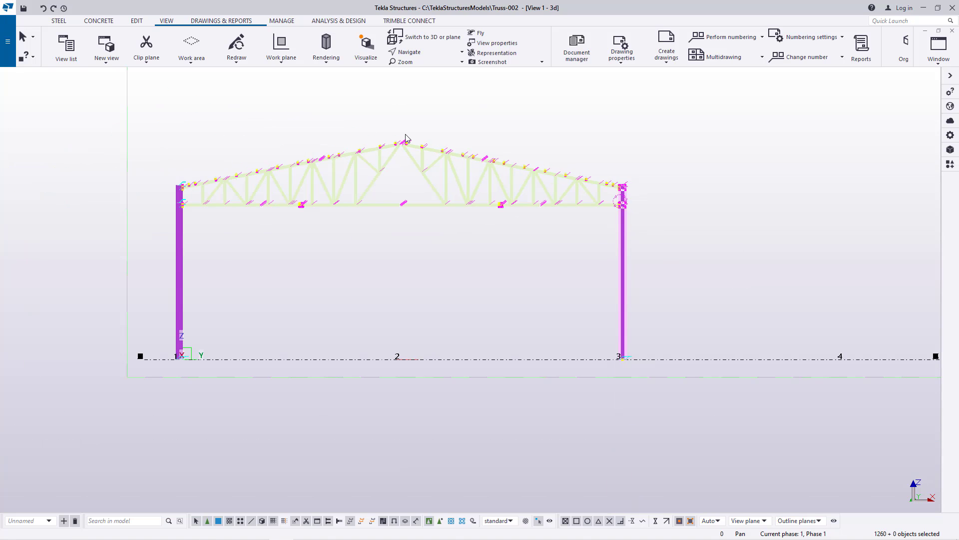
# Rotate the model from the front elevation to an angled 3D view of the truss building and the extended grid
pyautogui.click(424, 53)
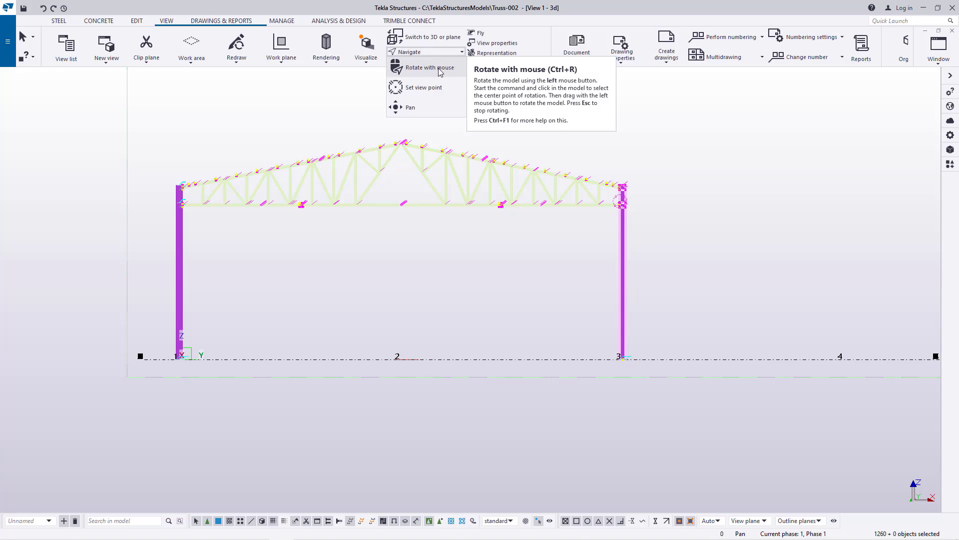
pyautogui.click(440, 73)
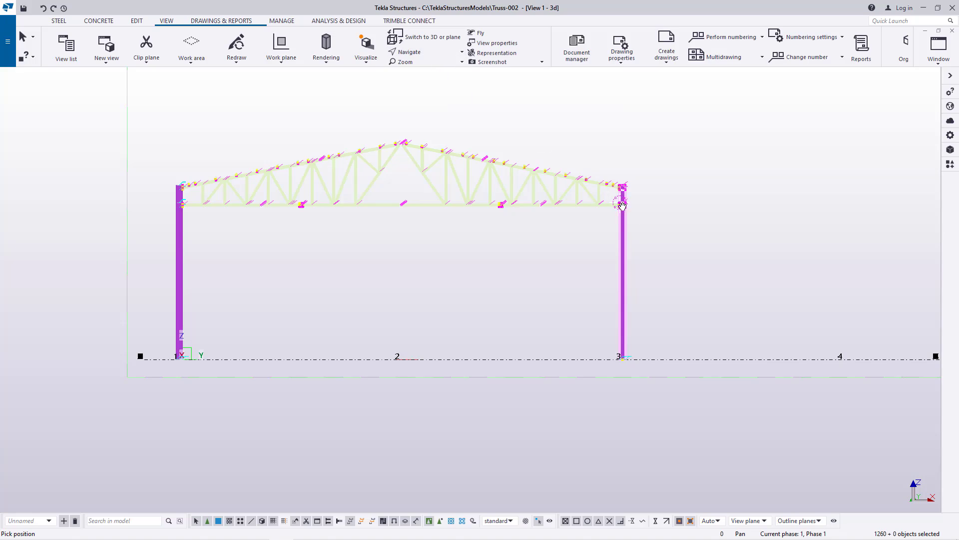
pyautogui.moveTo(622, 204); pyautogui.dragTo(490, 216)
pyautogui.rightClick(491, 118)
pyautogui.click(500, 67)
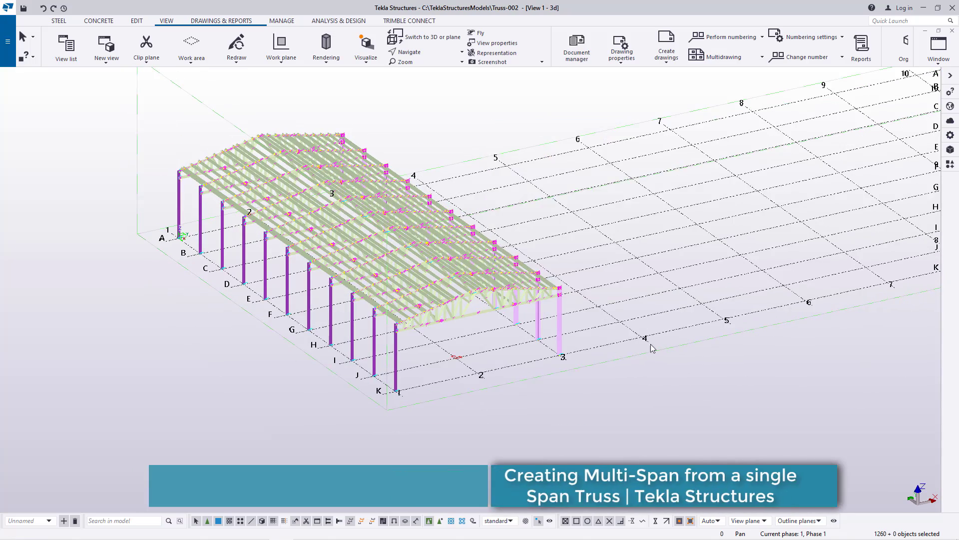
# Measure the distance from grid line 1 to grid line 3 at the grid's K side
pyautogui.scroll(3, 651, 348)
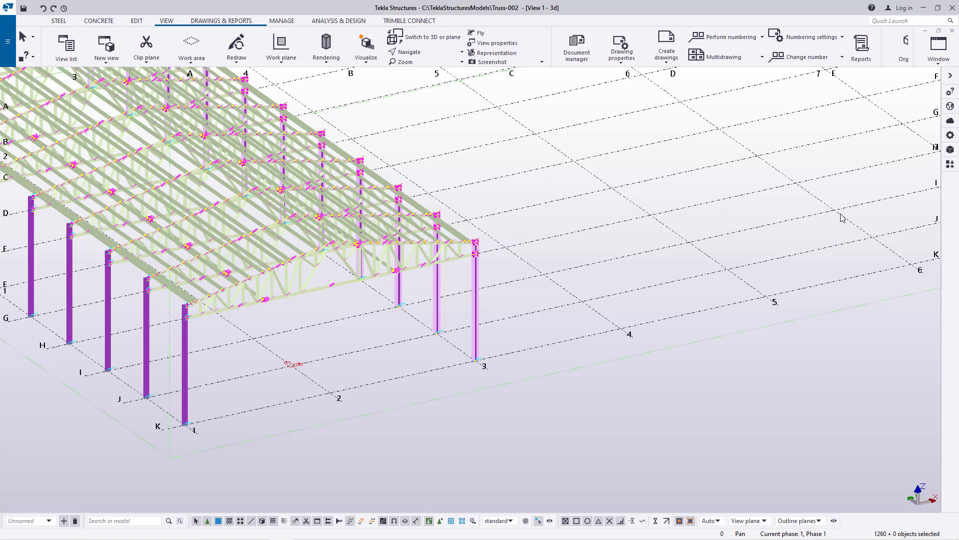
pyautogui.click(136, 21)
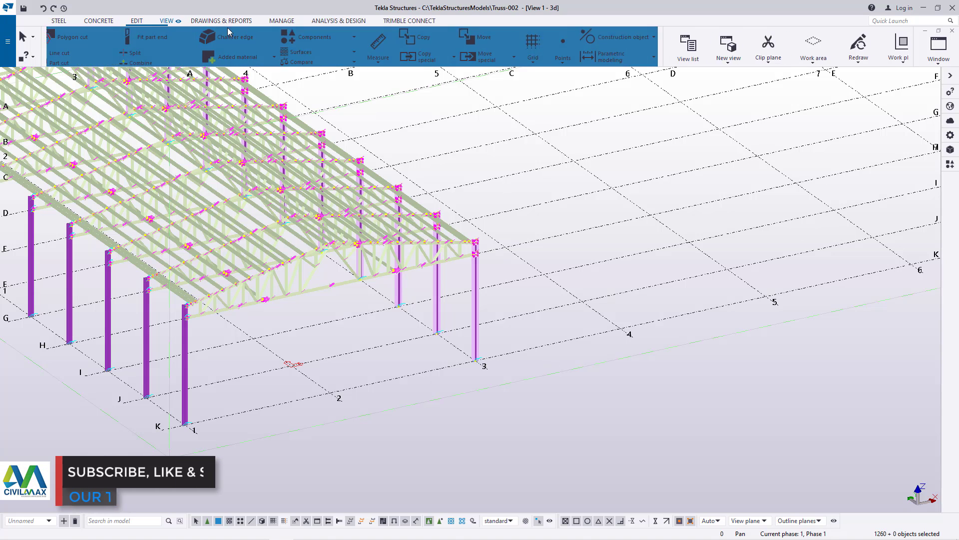
pyautogui.click(386, 62)
pyautogui.click(399, 75)
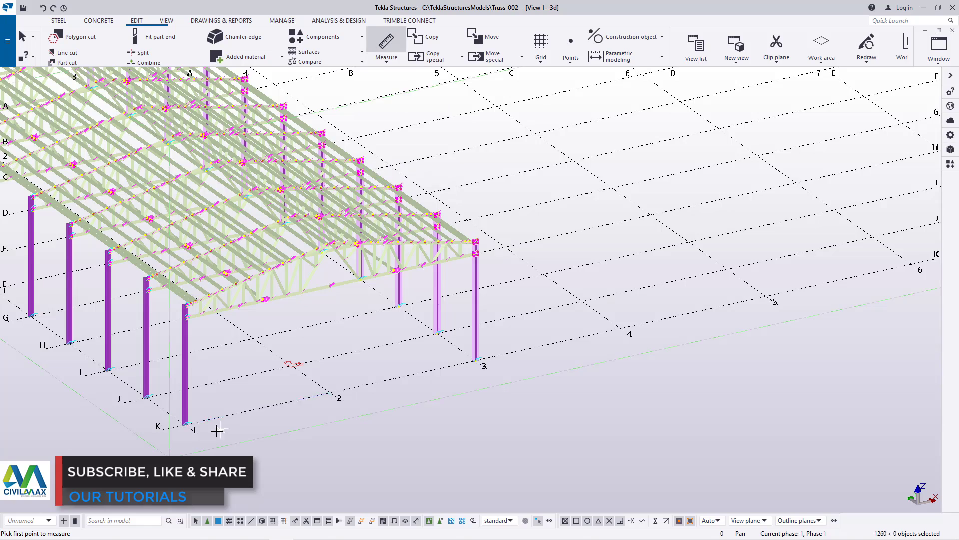
pyautogui.scroll(5, 217, 431)
pyautogui.click(163, 423)
pyautogui.scroll(-5, 150, 410)
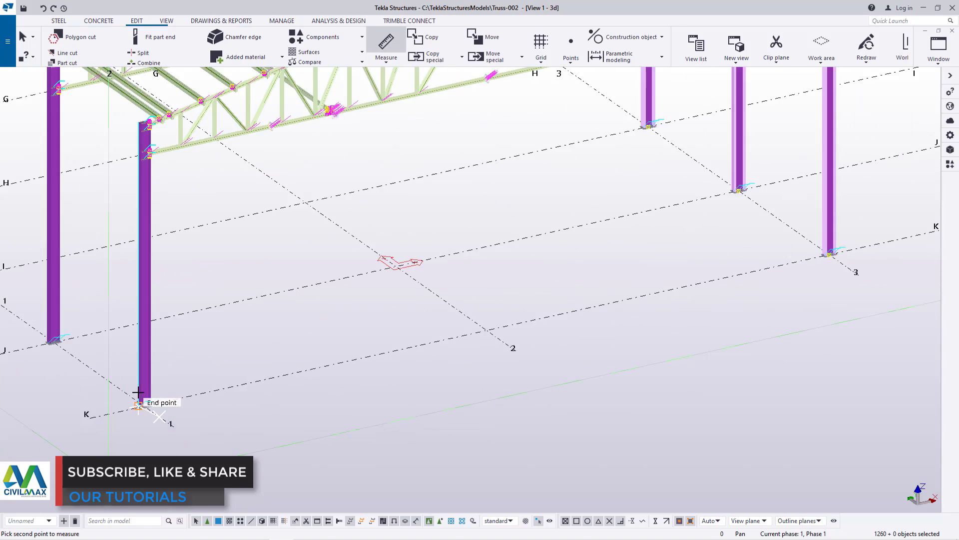
pyautogui.scroll(5, 578, 287)
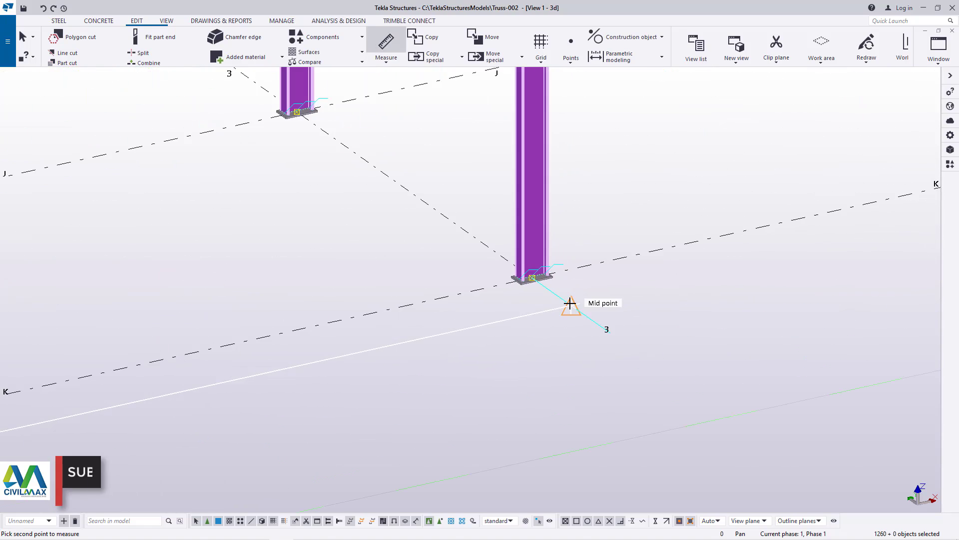
pyautogui.click(570, 304)
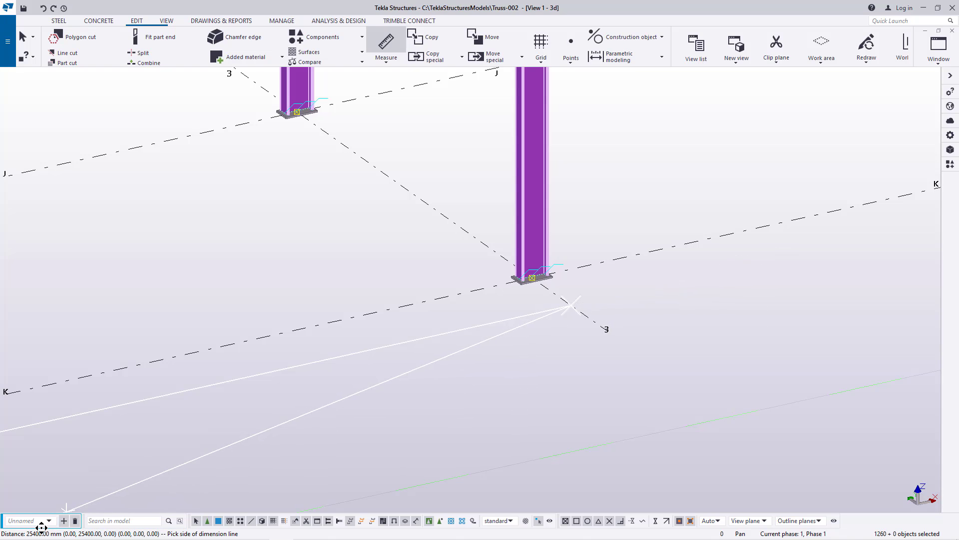
pyautogui.rightClick(324, 230)
pyautogui.click(332, 231)
pyautogui.scroll(-5, 312, 254)
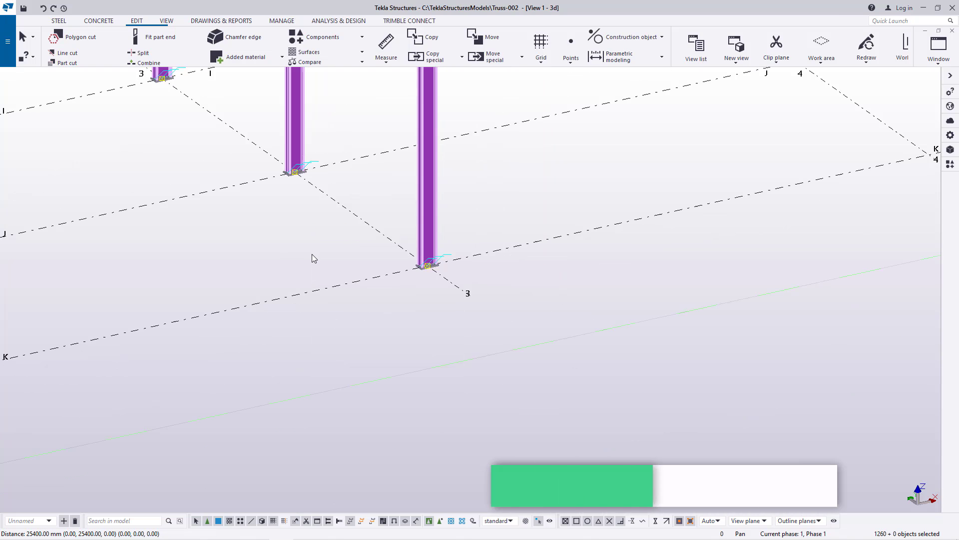
# Examine the empty grid from line 3 to line 17 and the red axis arrows where grid lines 2 and J cross
pyautogui.scroll(-6, 398, 267)
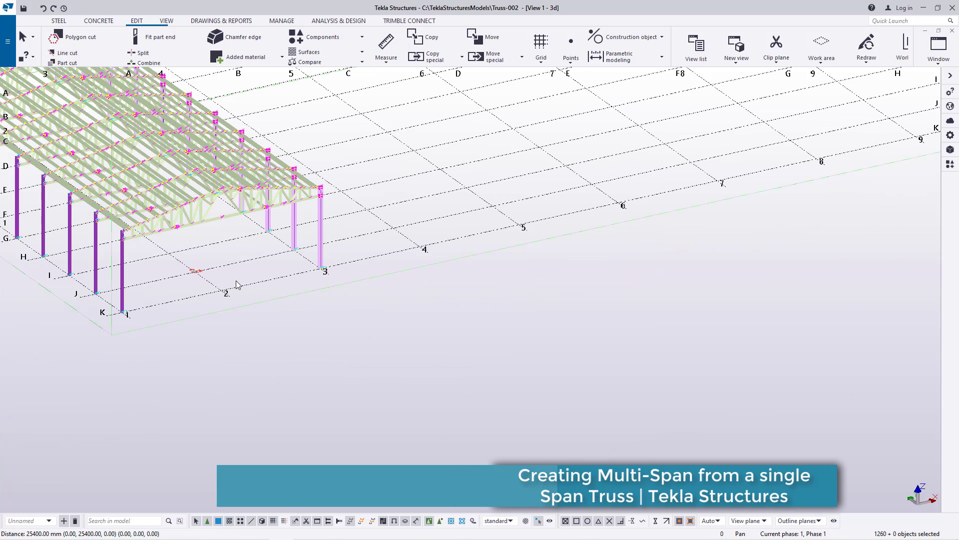
pyautogui.scroll(-1, 186, 308)
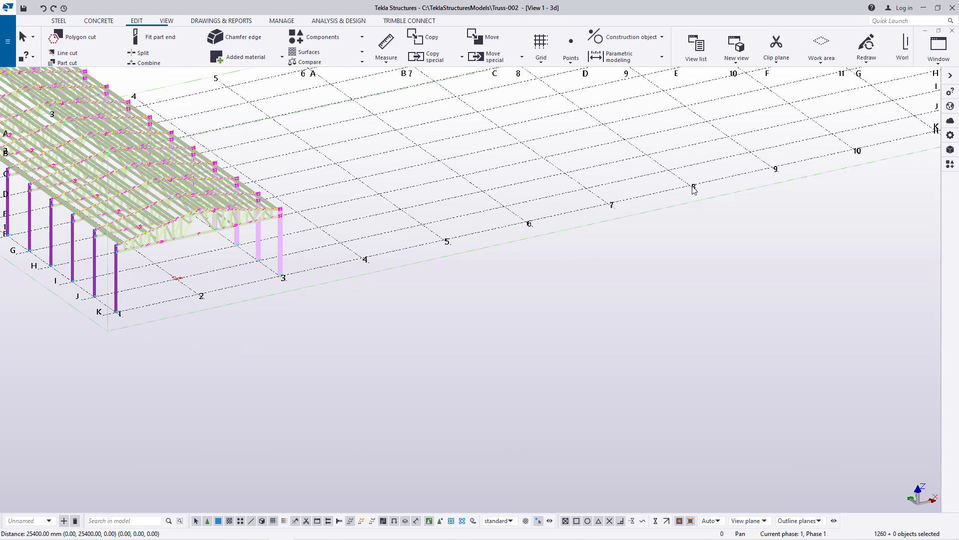
pyautogui.moveTo(694, 189); pyautogui.dragTo(284, 289, button='middle')
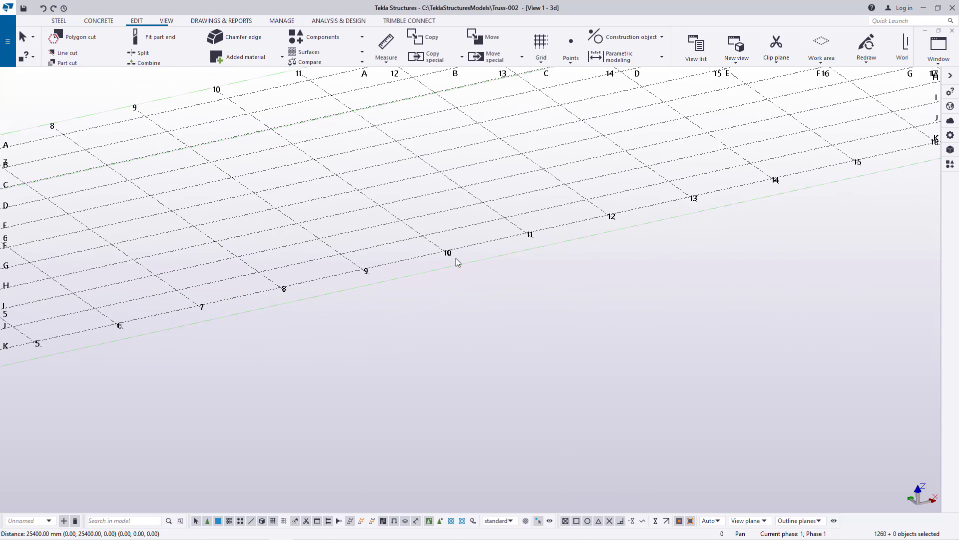
pyautogui.moveTo(456, 258); pyautogui.dragTo(257, 314, button='middle')
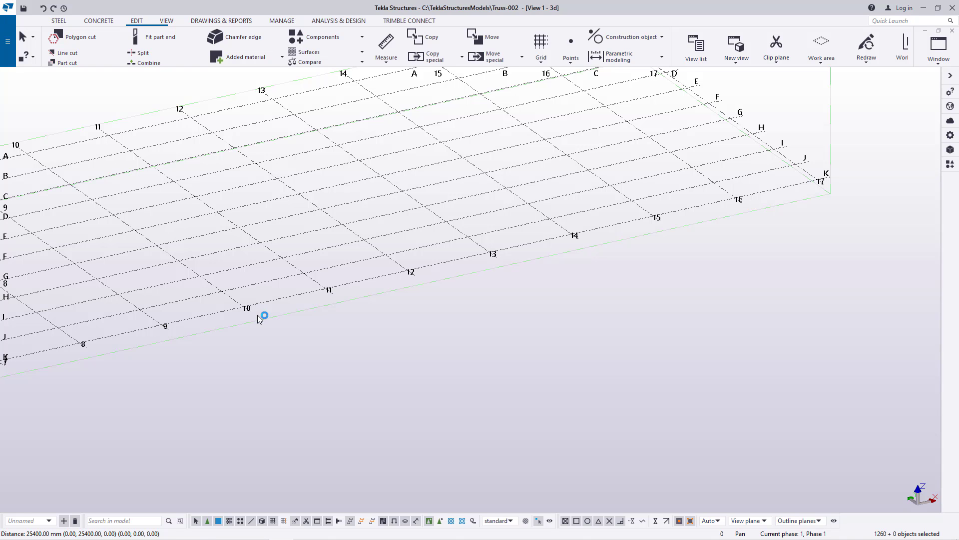
pyautogui.moveTo(423, 273); pyautogui.dragTo(311, 314, button='middle')
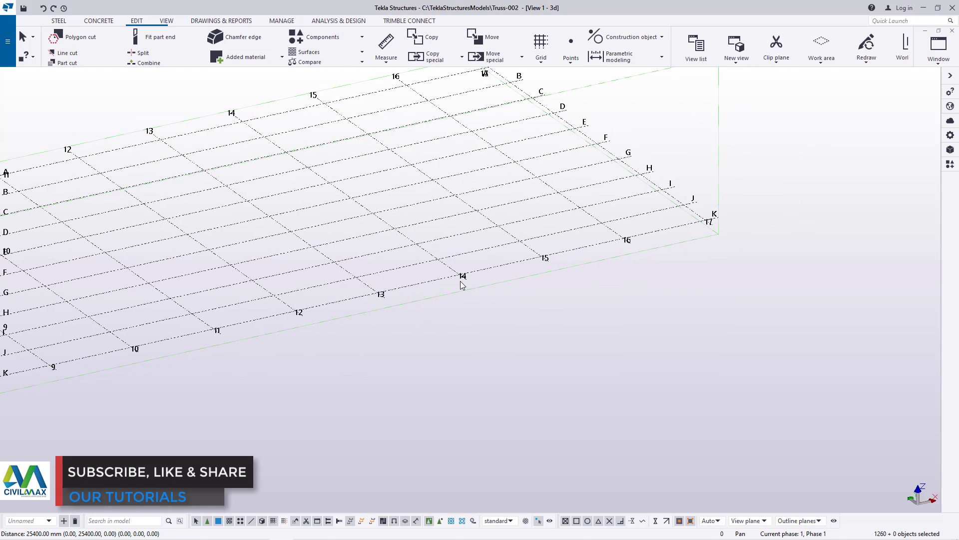
pyautogui.scroll(-8, 606, 280)
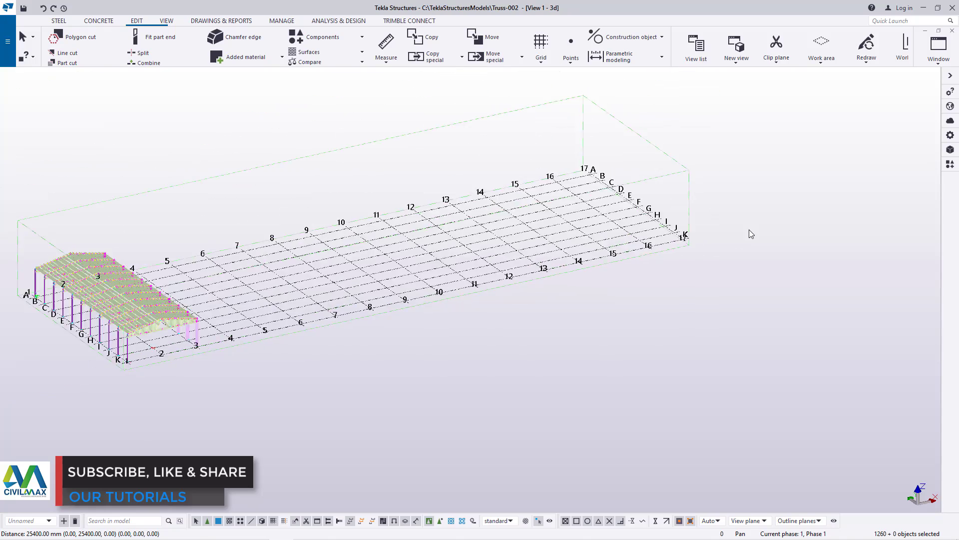
pyautogui.scroll(5, 277, 305)
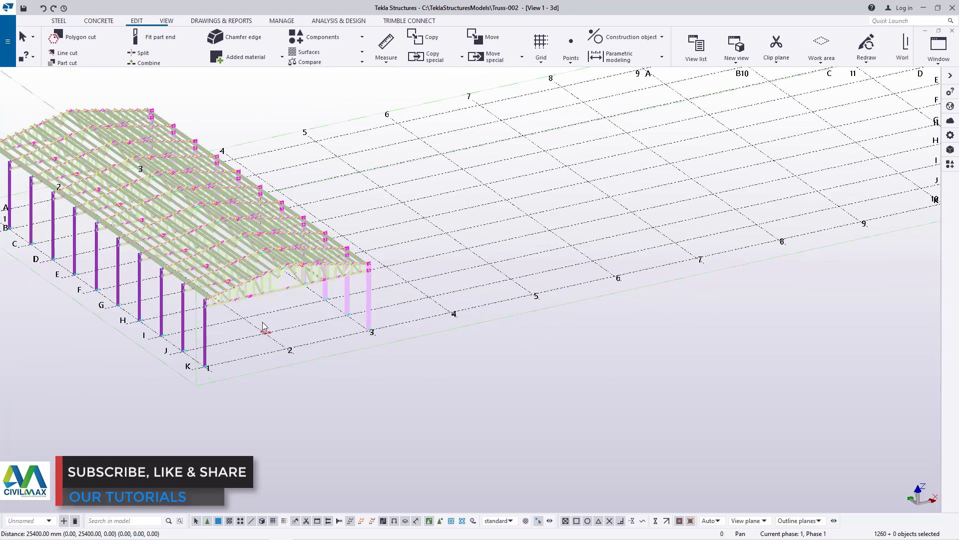
pyautogui.scroll(10, 265, 327)
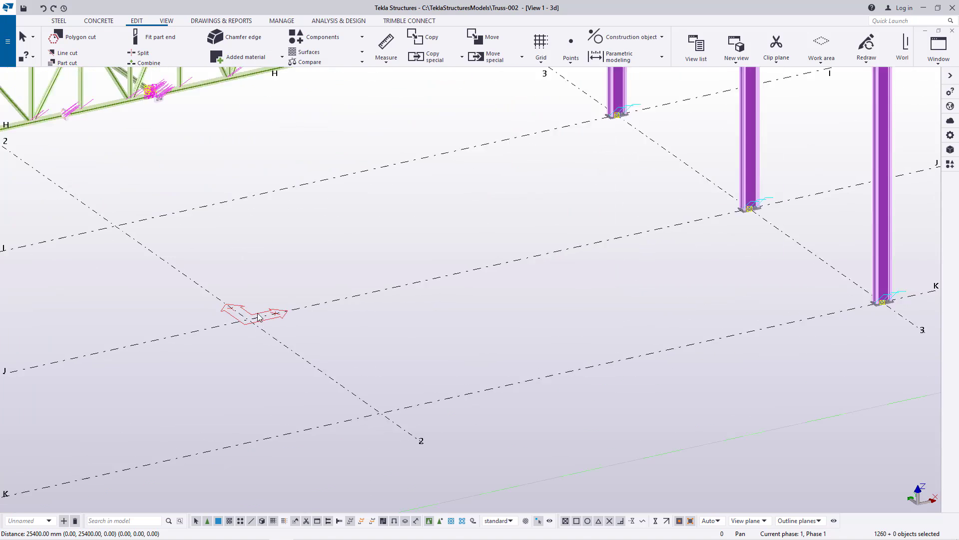
pyautogui.scroll(-6, 258, 317)
pyautogui.scroll(8, 191, 320)
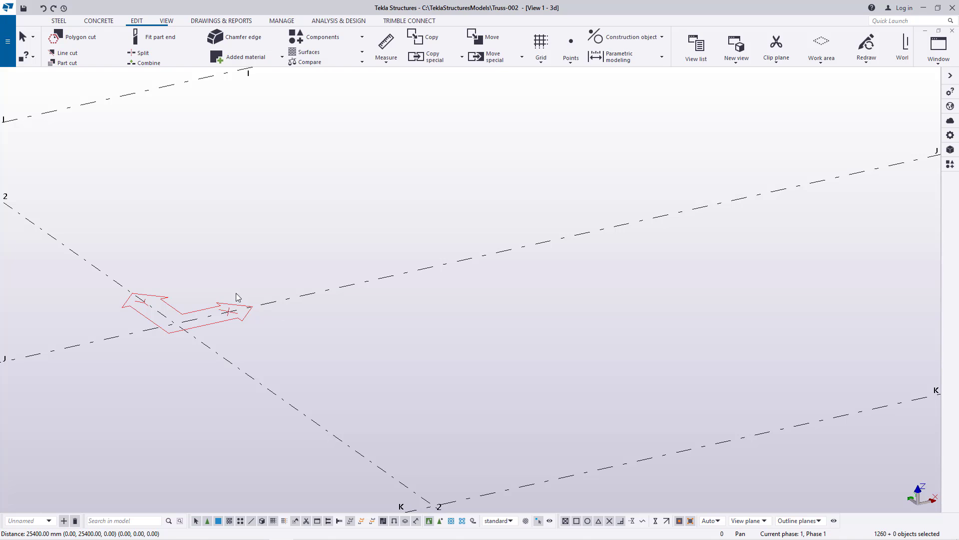
# Linearly copy the selected span parts with dX 25400 and 8 copies, and expand the work area to include the new objects
pyautogui.rightClick(355, 170)
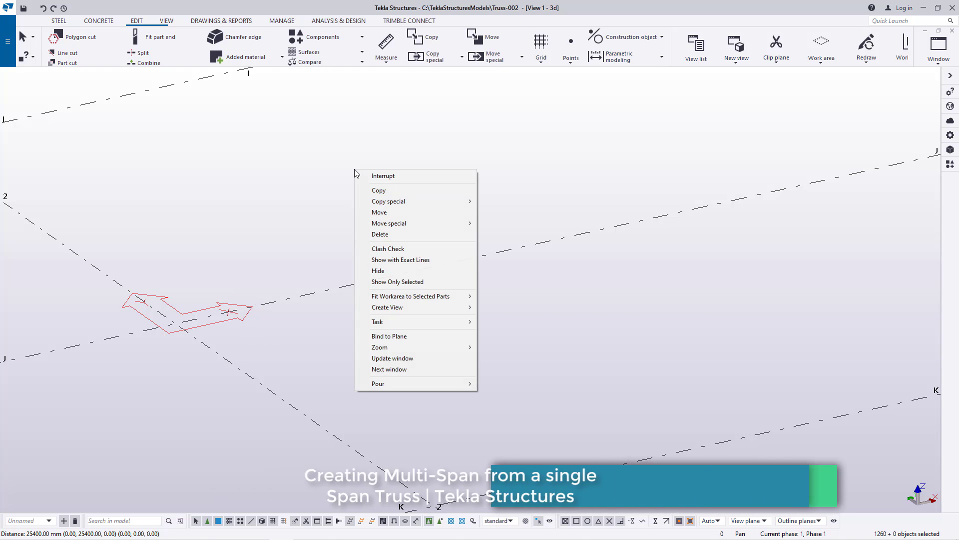
pyautogui.moveTo(398, 202)
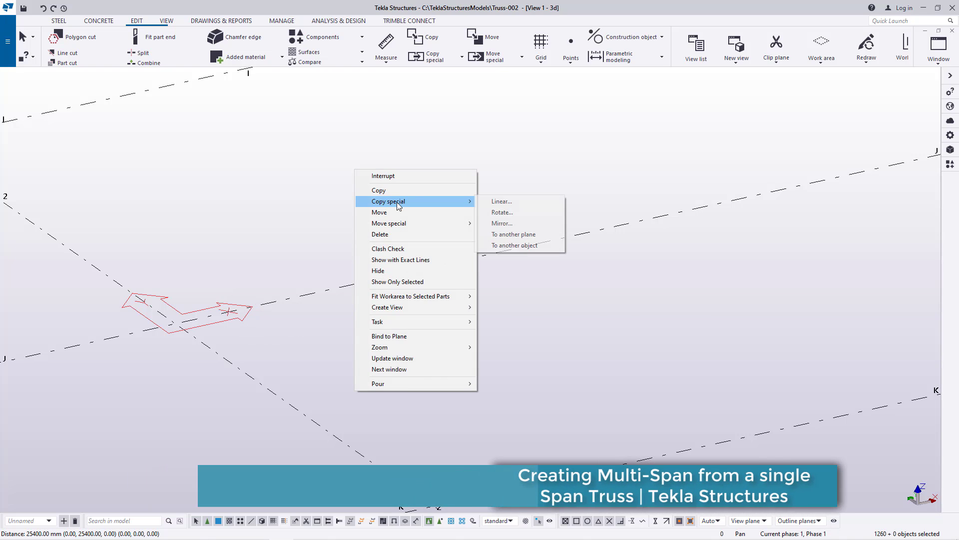
pyautogui.click(500, 201)
pyautogui.scroll(-5, 229, 274)
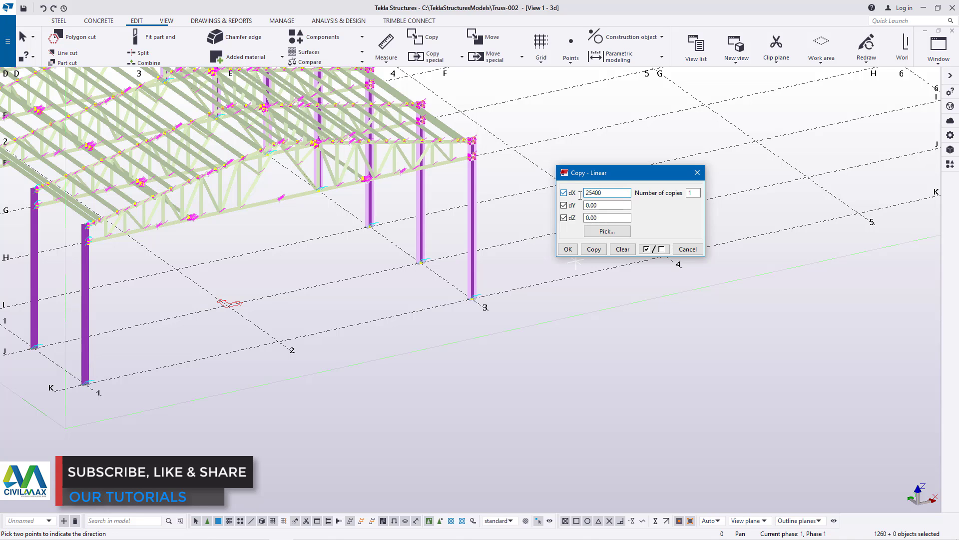
pyautogui.doubleClick(692, 193)
pyautogui.write('3')
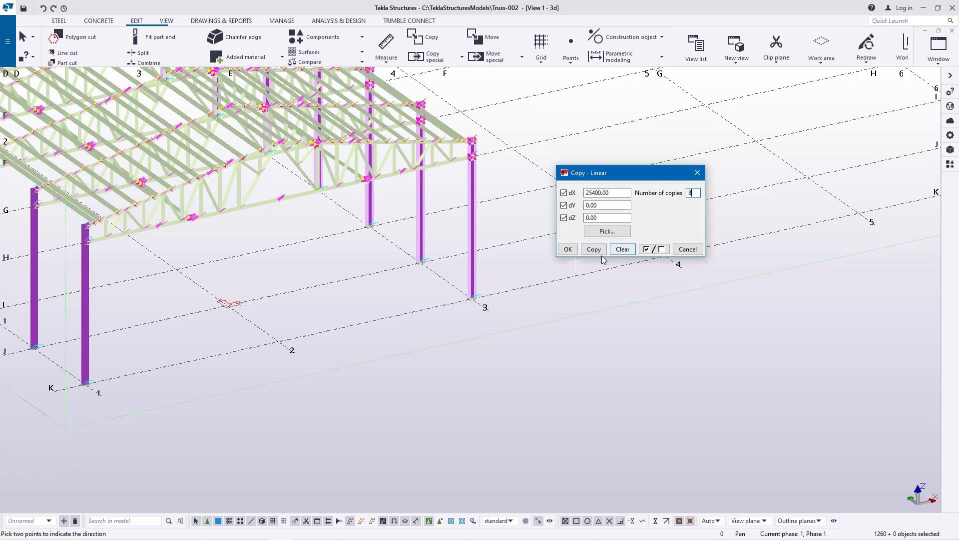
pyautogui.scroll(10, 230, 297)
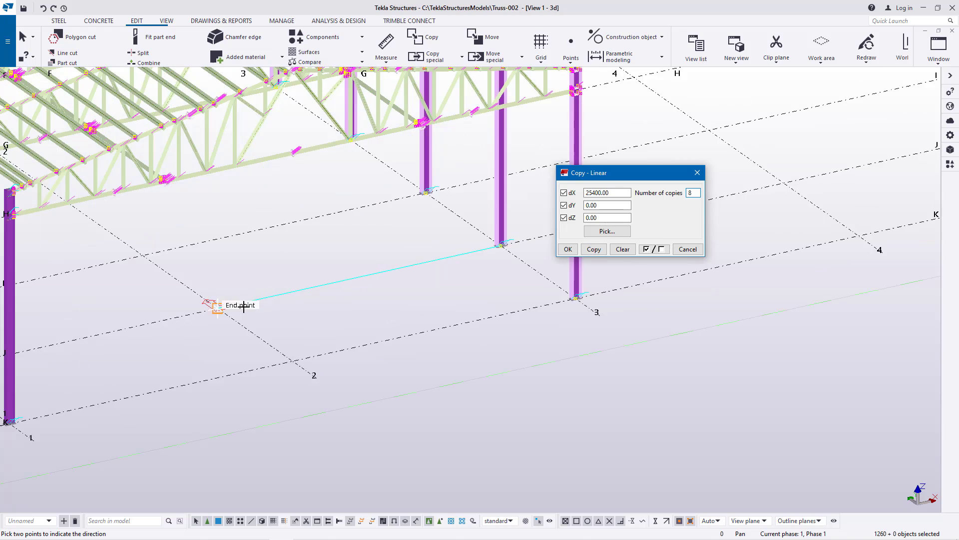
pyautogui.scroll(3, 230, 294)
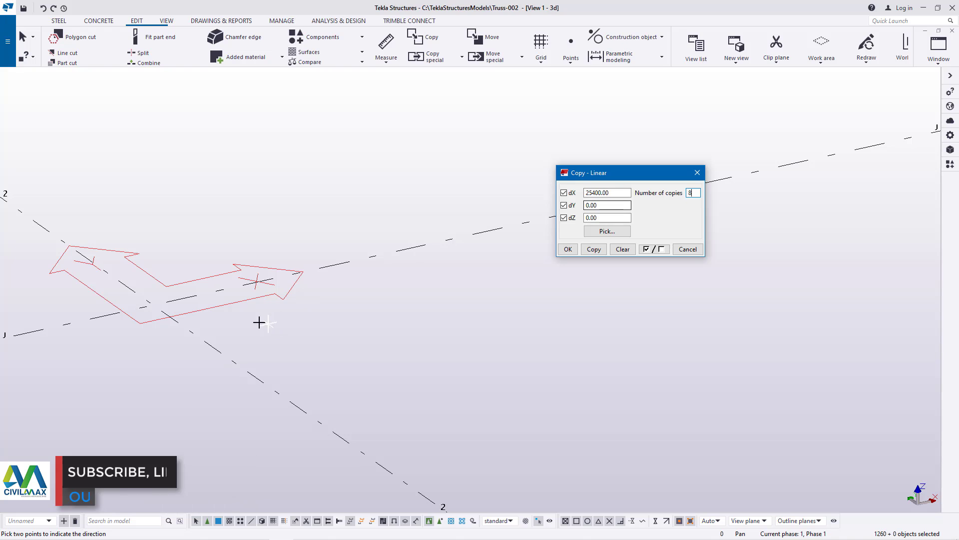
pyautogui.scroll(-4, 236, 321)
pyautogui.scroll(-6, 221, 316)
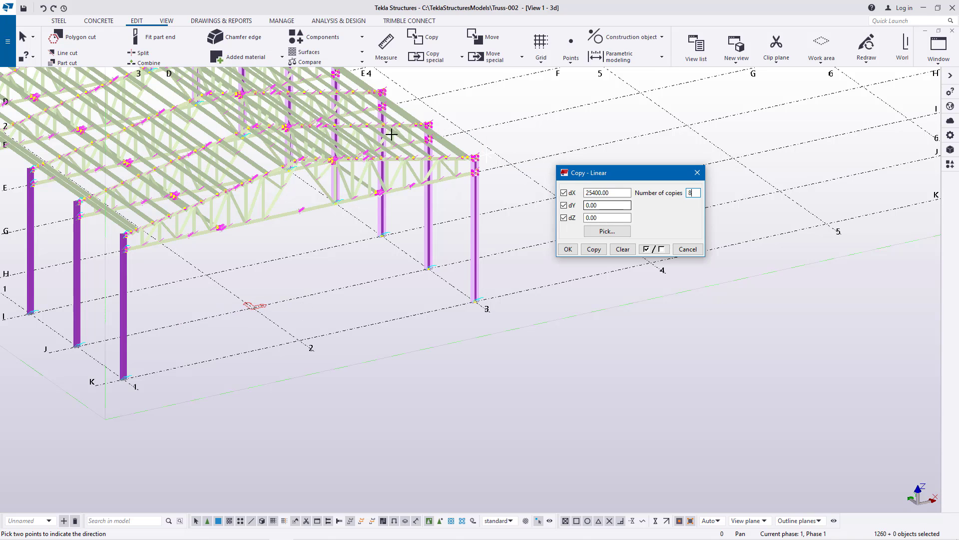
pyautogui.click(594, 249)
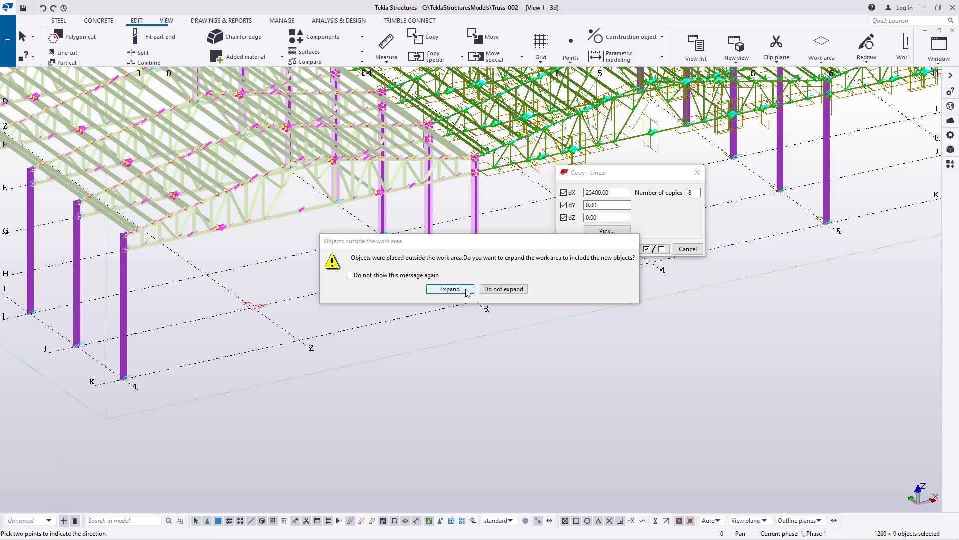
pyautogui.click(450, 290)
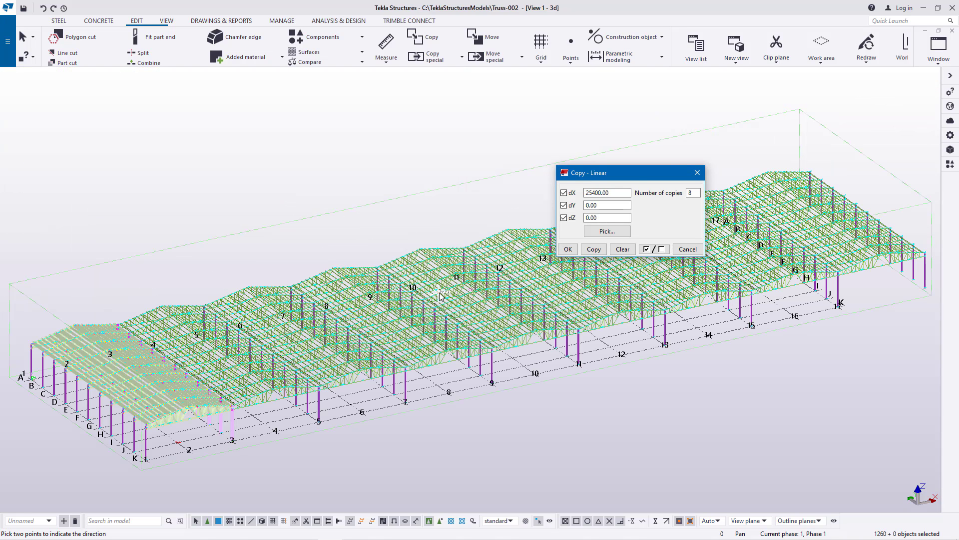
pyautogui.click(698, 172)
# Examine the copied spans and the position of the last columns relative to grid line 17
pyautogui.scroll(-4, 321, 374)
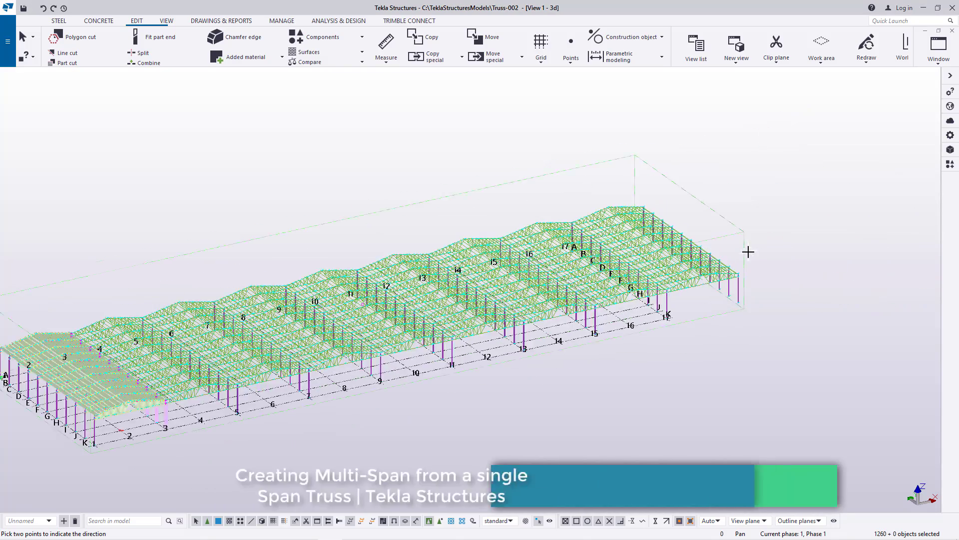
pyautogui.scroll(6, 665, 315)
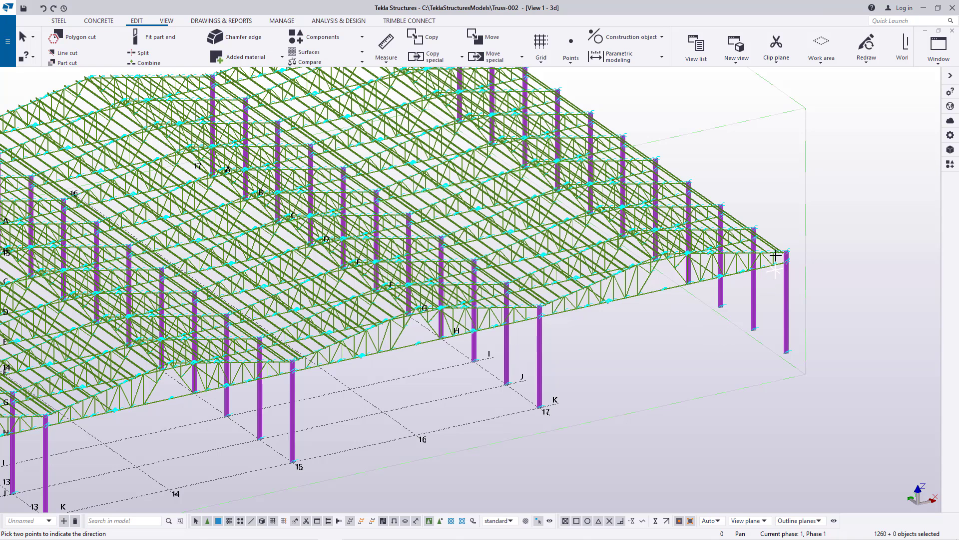
pyautogui.rightClick(648, 334)
pyautogui.press('Escape')
pyautogui.scroll(-5, 639, 321)
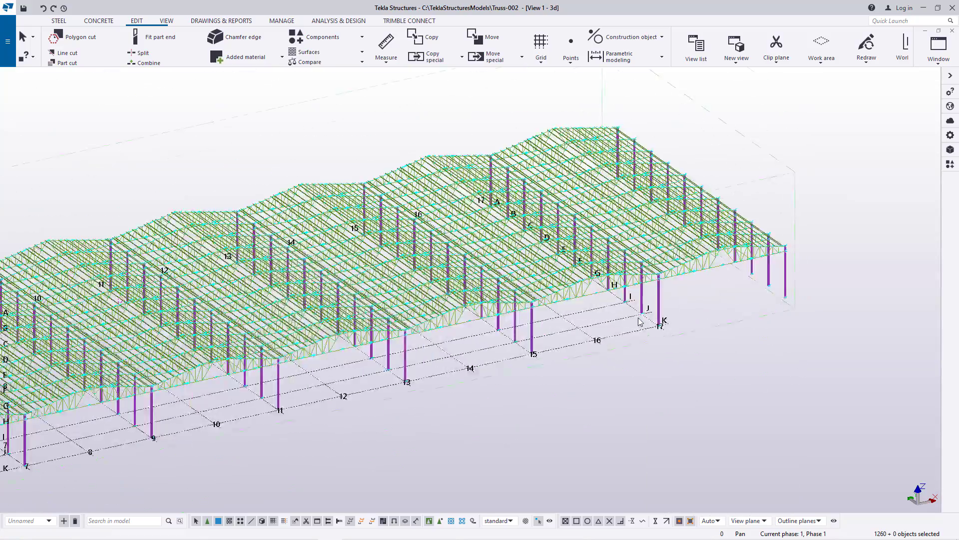
pyautogui.scroll(3, 640, 321)
pyautogui.scroll(-3, 671, 266)
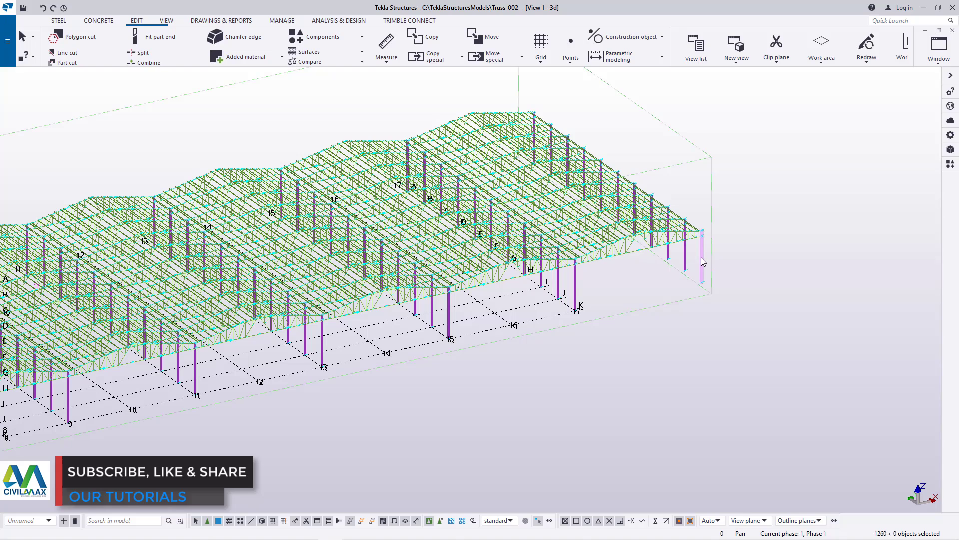
# Set the rectangular grid's Y coordinates to 0.00 17*12700.00 and apply the modification
pyautogui.scroll(5, 574, 306)
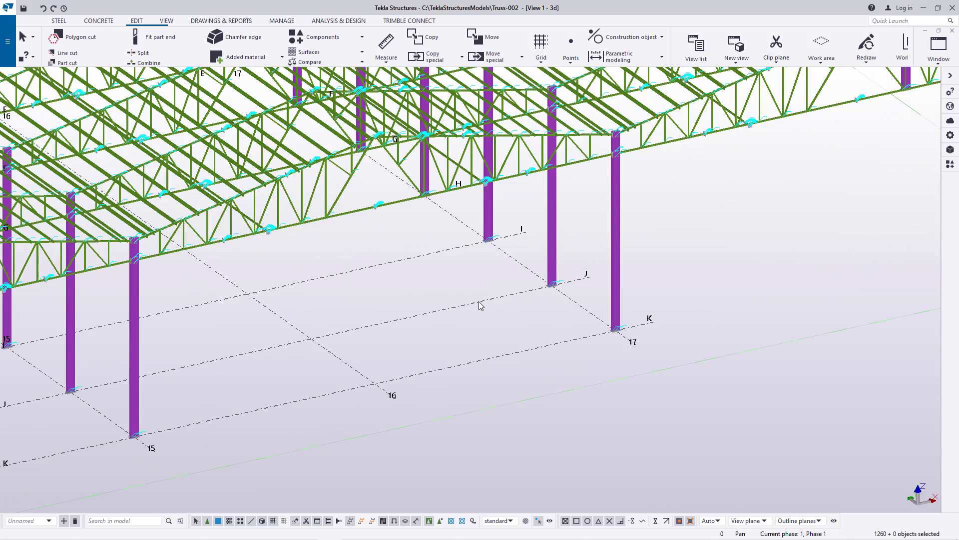
pyautogui.doubleClick(480, 306)
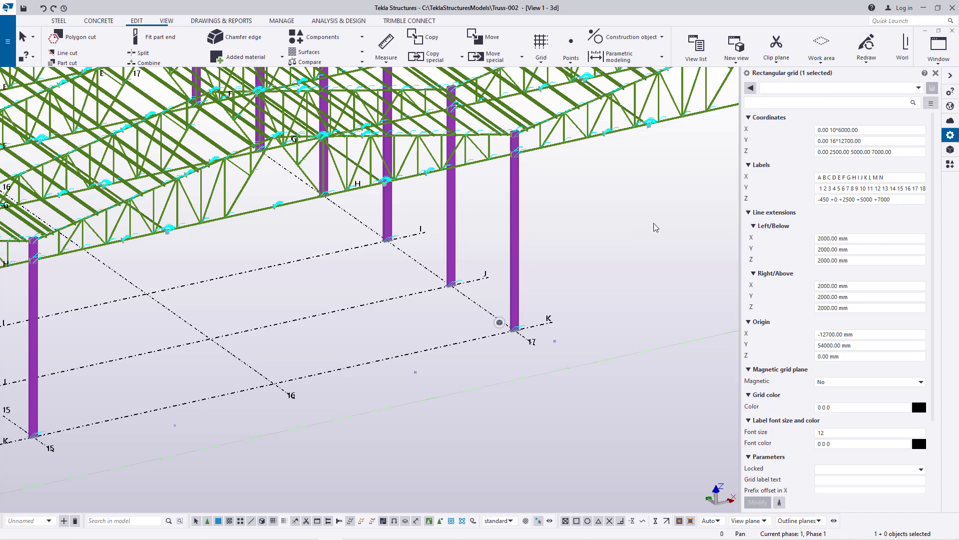
pyautogui.click(613, 273)
pyautogui.click(438, 316)
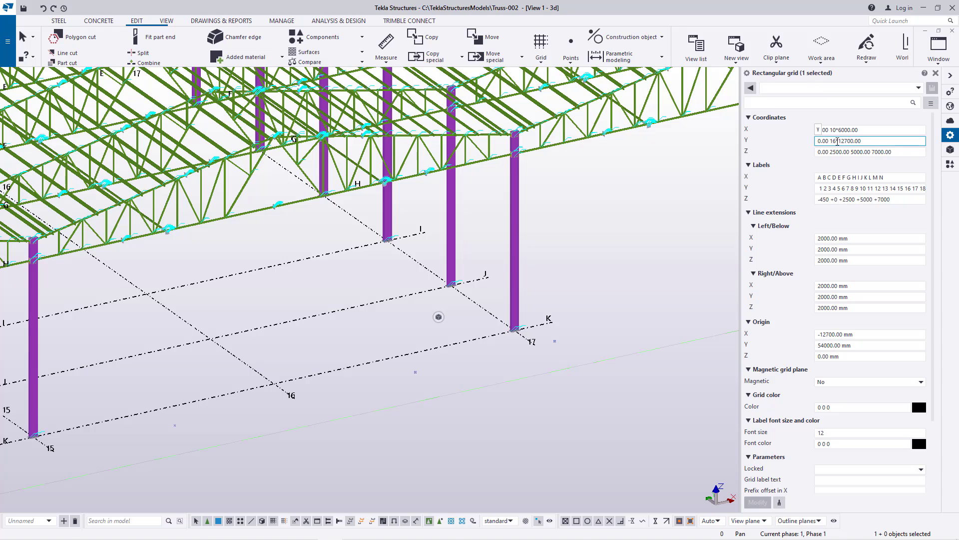
pyautogui.write('7')
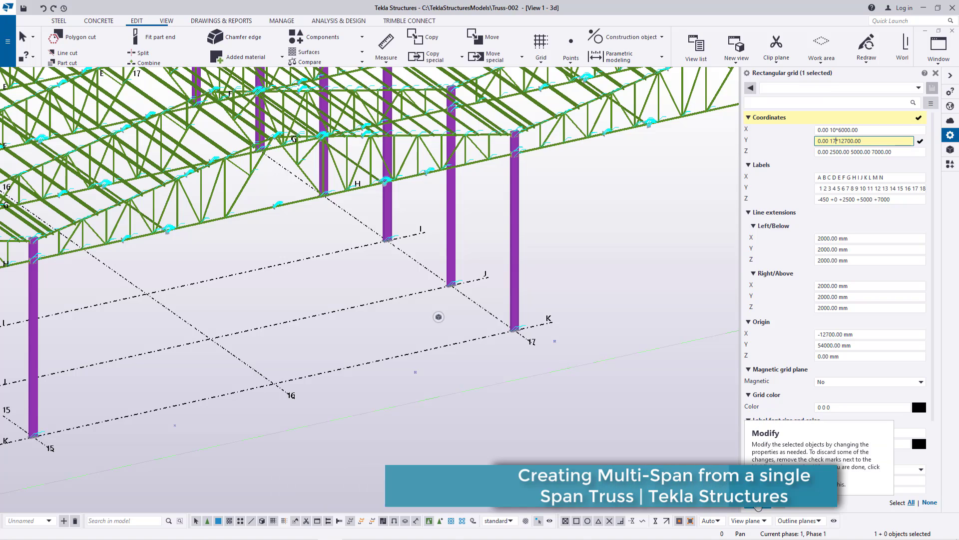
pyautogui.click(758, 506)
pyautogui.scroll(-5, 686, 414)
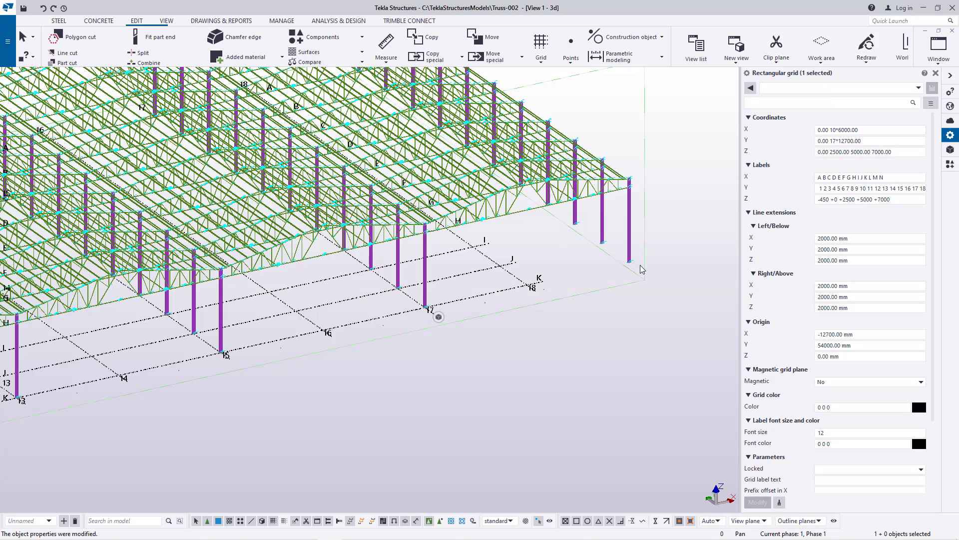
pyautogui.scroll(-6, 657, 242)
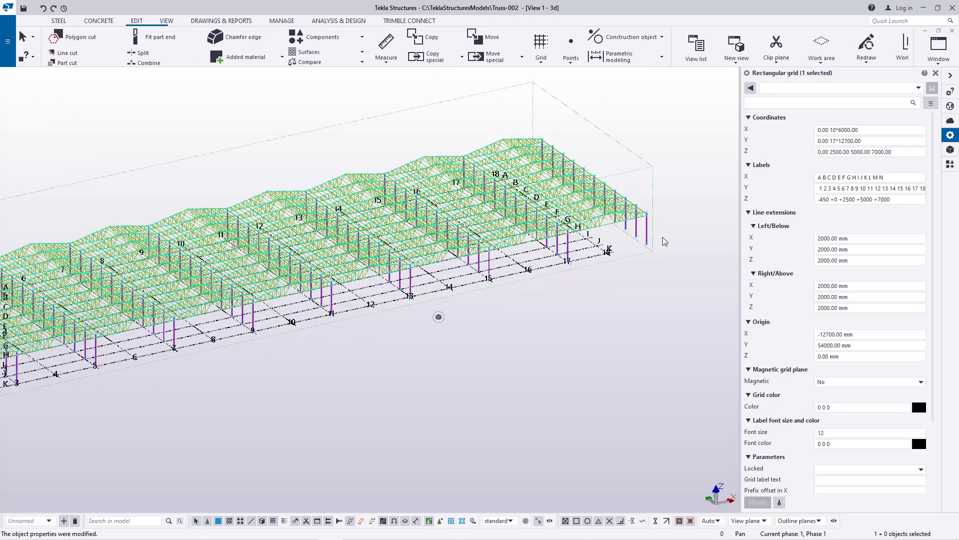
# Set the rectangular grid's Y coordinates to 0.00 18*12700.00, apply the modification and close the grid properties
pyautogui.scroll(6, 659, 245)
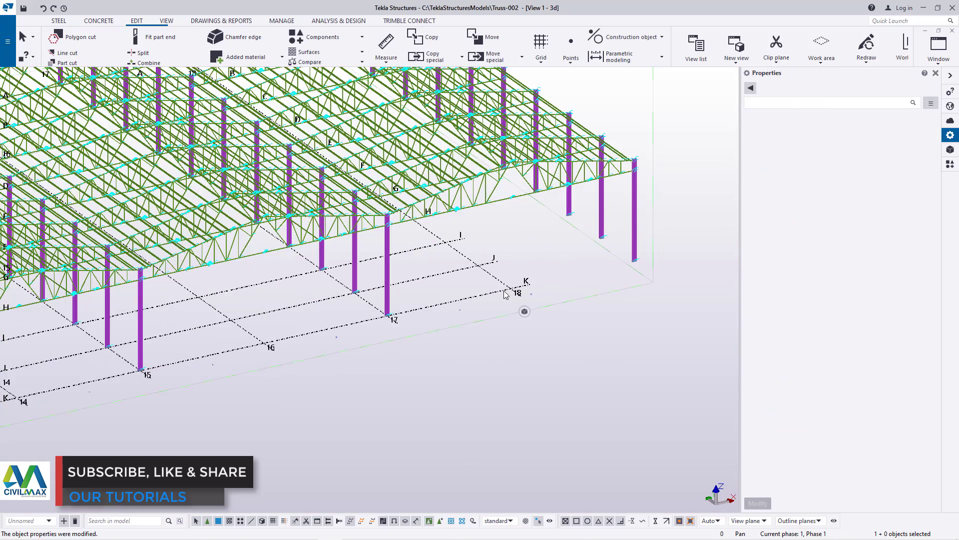
pyautogui.click(869, 177)
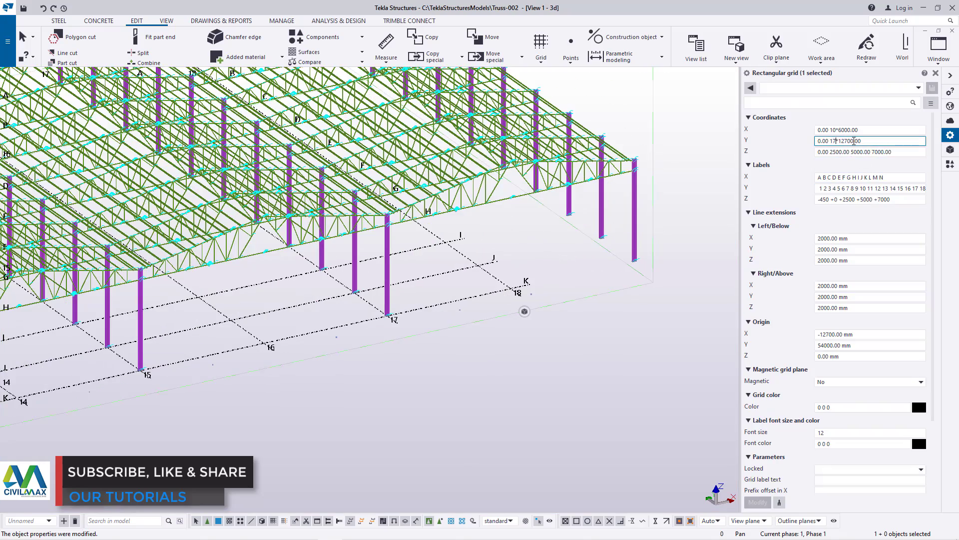
pyautogui.press('BackSpace')
pyautogui.write('8')
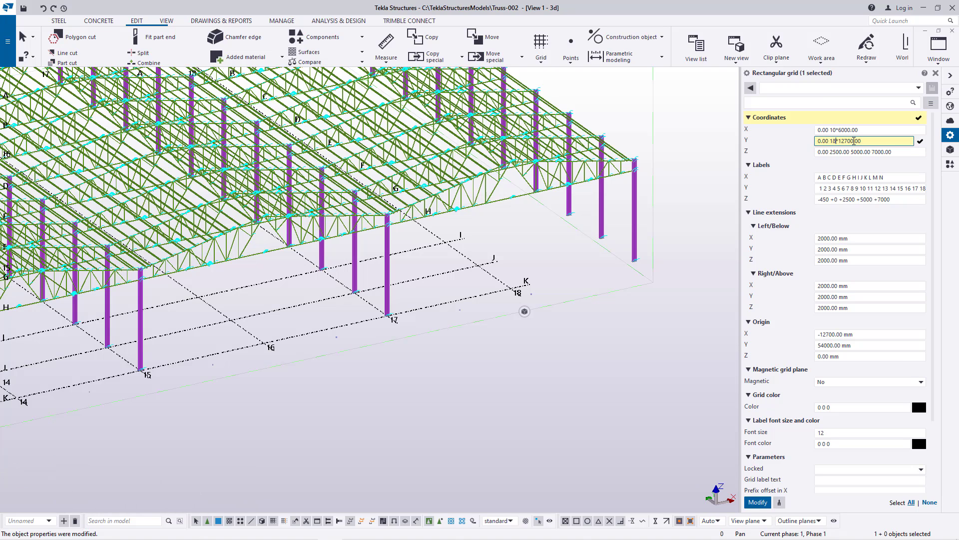
pyautogui.click(758, 502)
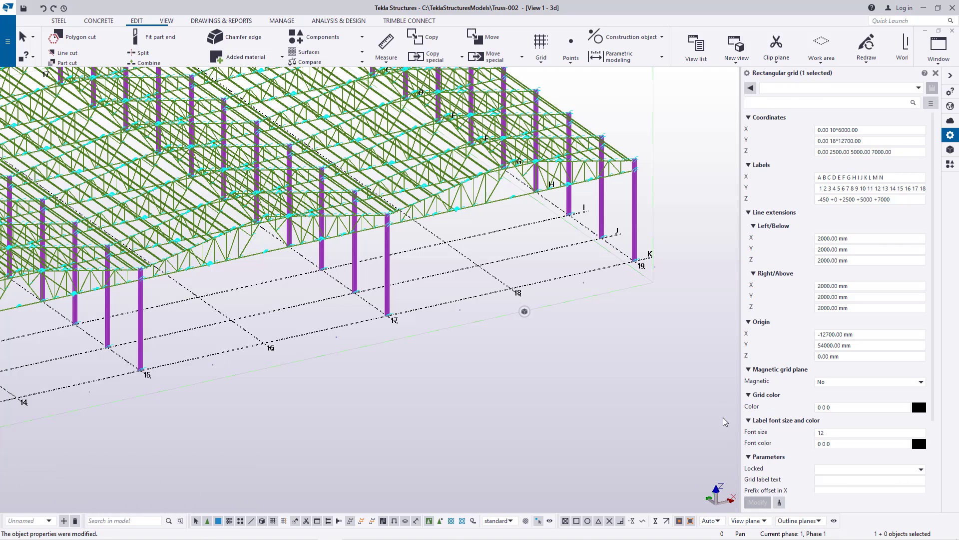
pyautogui.click(713, 255)
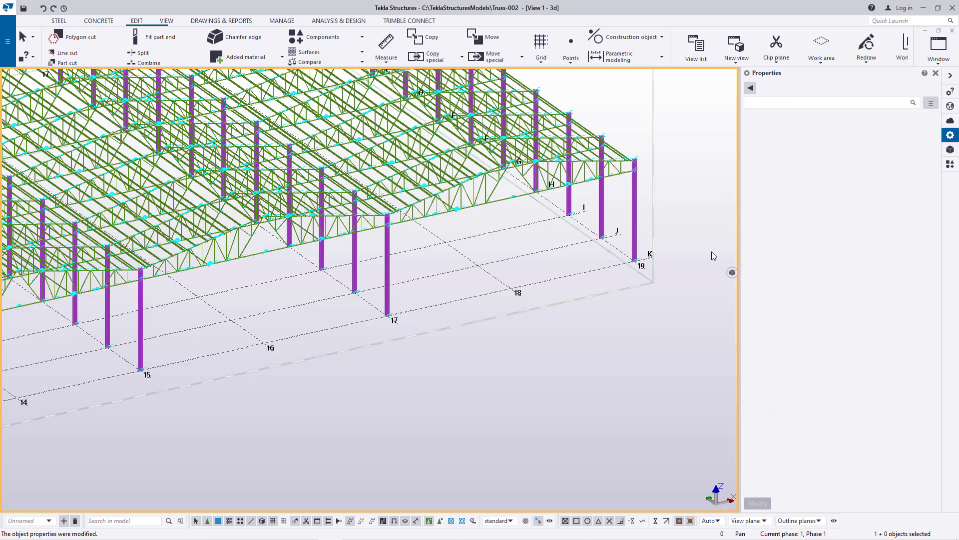
pyautogui.click(936, 73)
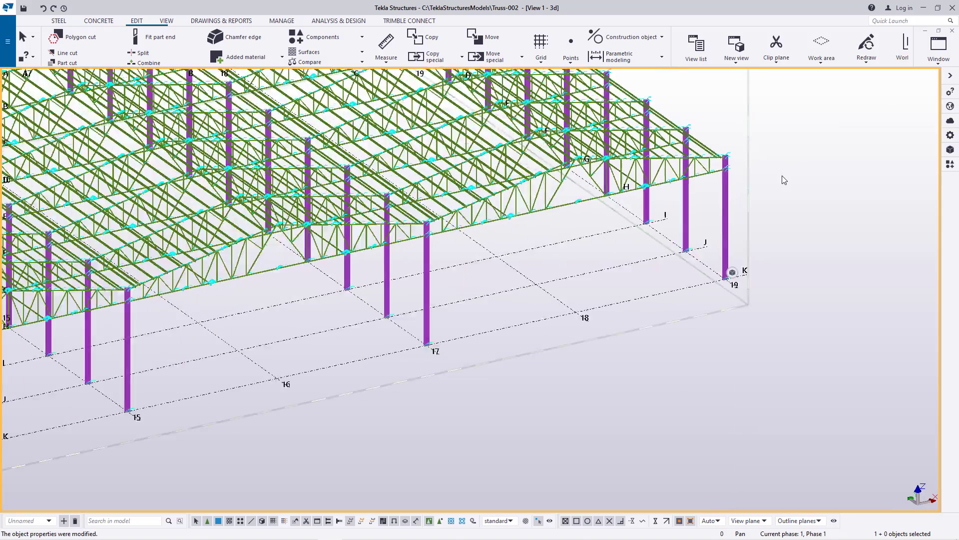
# Examine the truss and purlin connections at the top of the end column on grid line 19, rotating about the joint
pyautogui.scroll(5, 777, 183)
pyautogui.scroll(7, 685, 131)
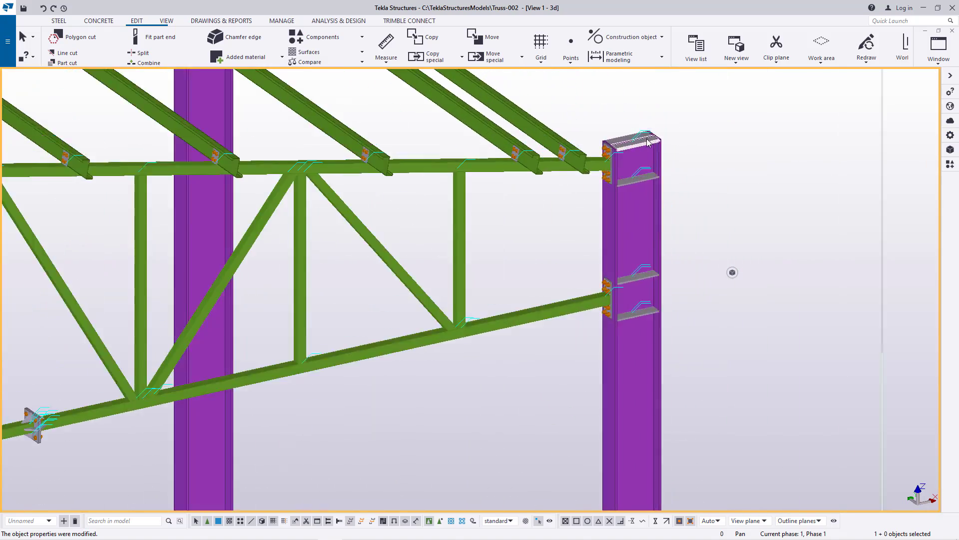
pyautogui.click(167, 21)
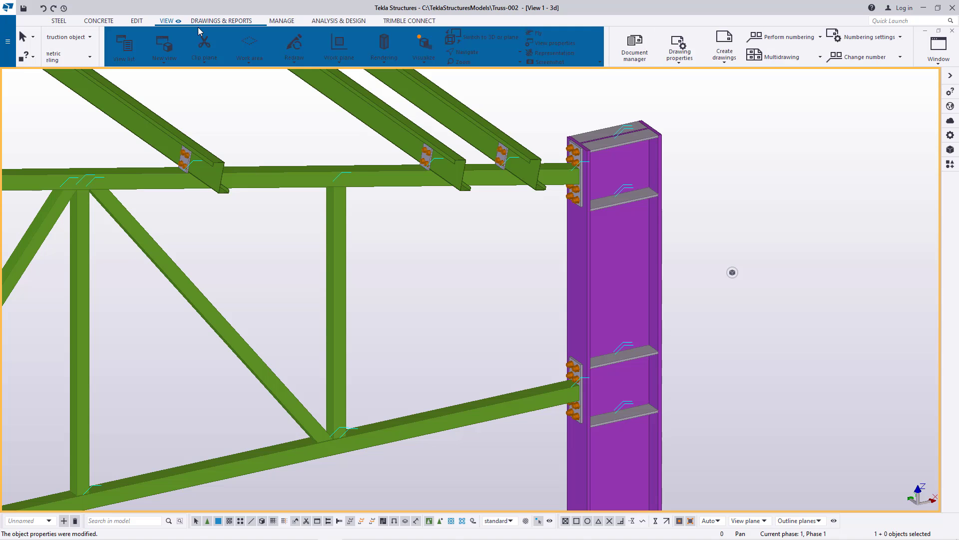
pyautogui.click(422, 52)
pyautogui.click(435, 67)
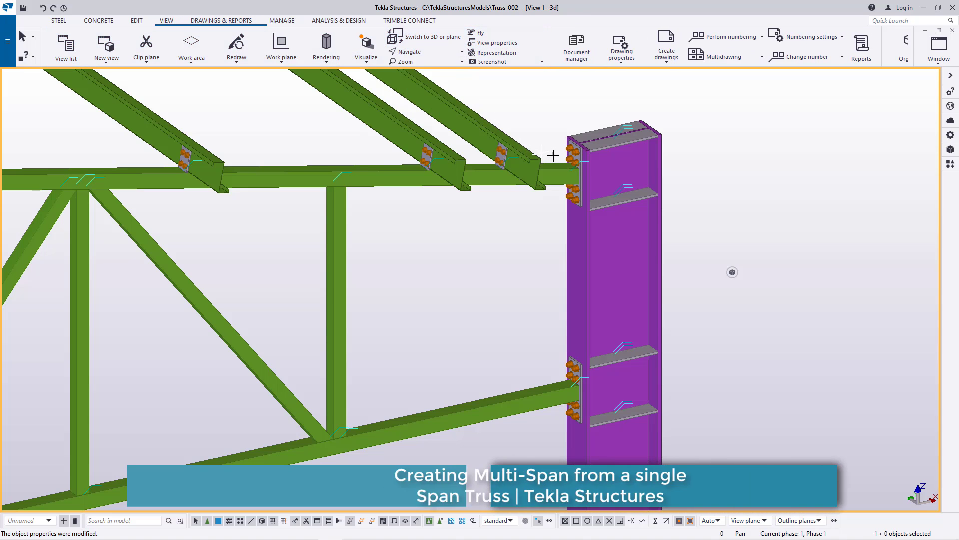
pyautogui.scroll(-10, 576, 167)
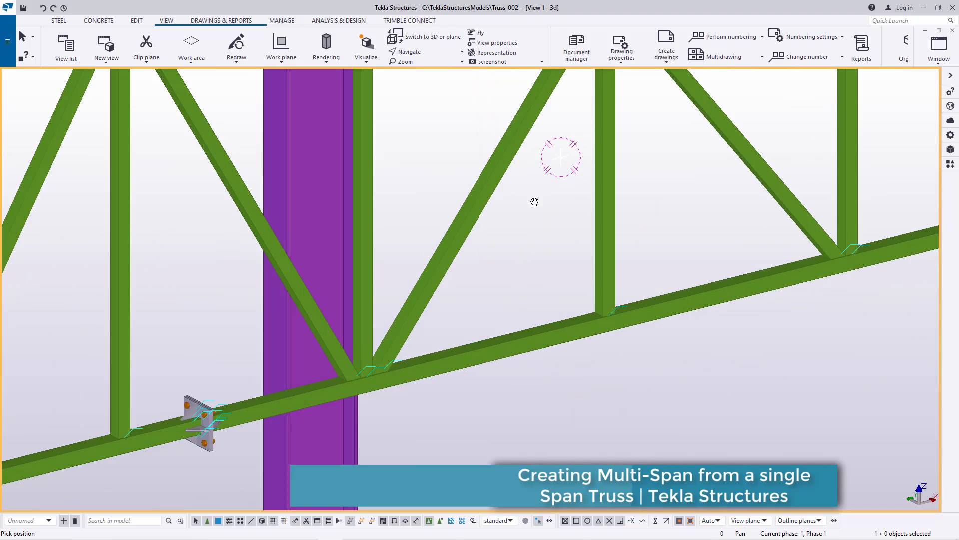
pyautogui.scroll(10, 530, 210)
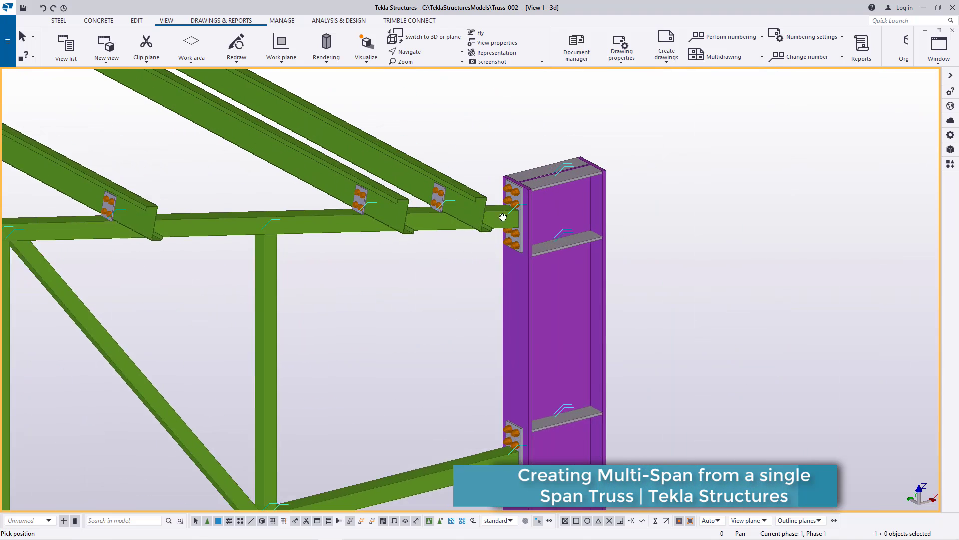
pyautogui.click(428, 56)
pyautogui.click(435, 67)
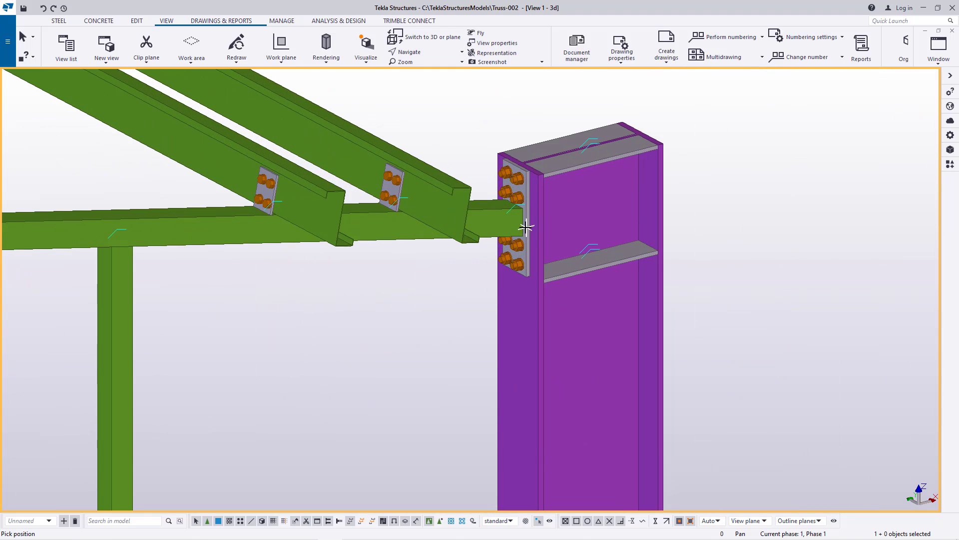
pyautogui.moveTo(534, 220); pyautogui.dragTo(699, 190)
pyautogui.scroll(-3, 699, 190)
pyautogui.scroll(4, 640, 282)
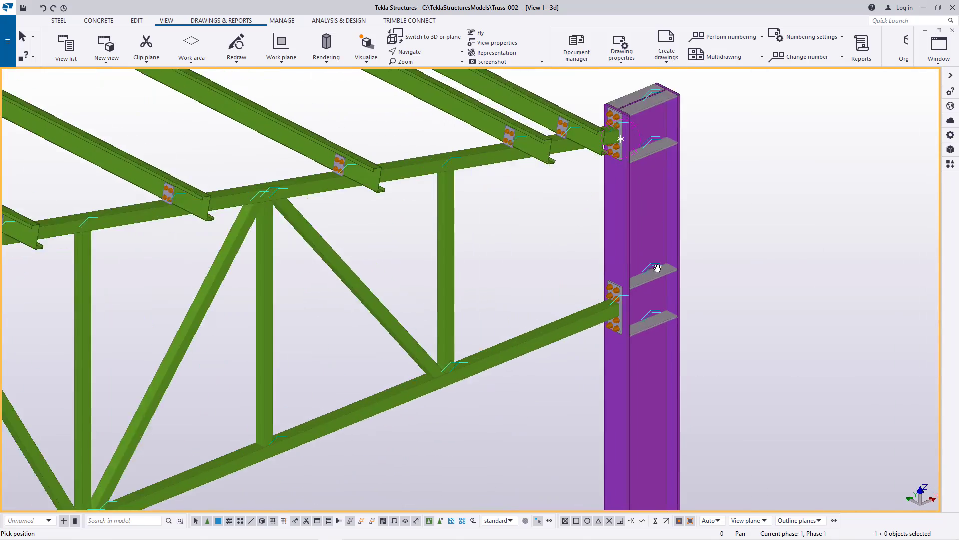
# Examine the truss connections on both sides of an intermediate column, including from the opposite side
pyautogui.scroll(-8, 649, 270)
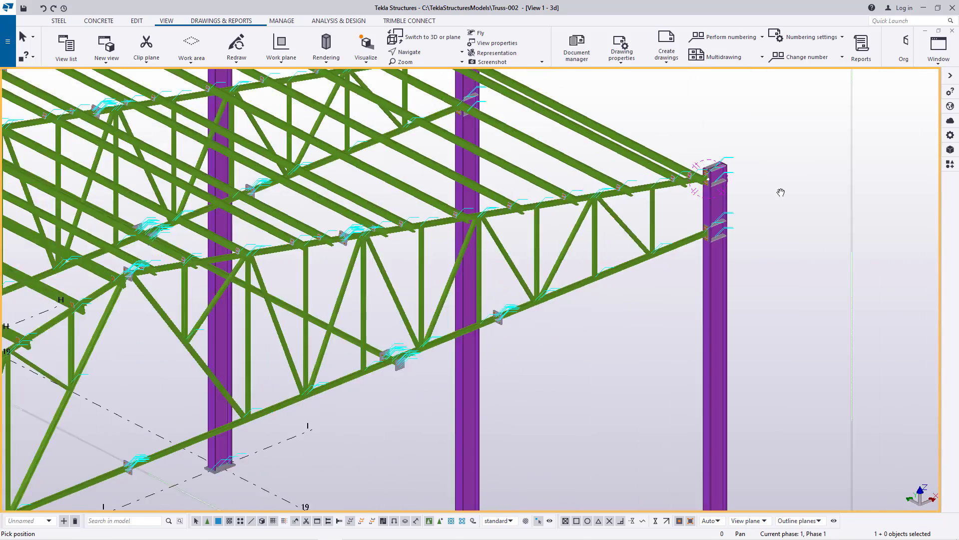
pyautogui.scroll(3, 476, 329)
pyautogui.scroll(8, 476, 329)
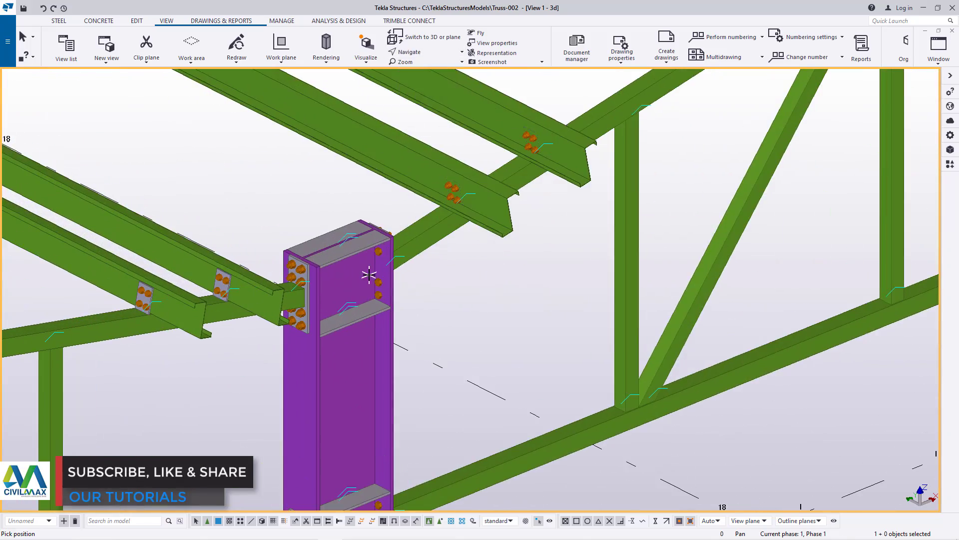
pyautogui.moveTo(369, 274)
pyautogui.keyDown('ctrl'); pyautogui.mouseDown(button='middle')
pyautogui.moveTo(182, 155)
pyautogui.moveTo(365, 315)
pyautogui.moveTo(204, 265)
pyautogui.moveTo(195, 283)
pyautogui.moveTo(728, 325)
pyautogui.mouseUp(button='middle'); pyautogui.keyUp('ctrl')
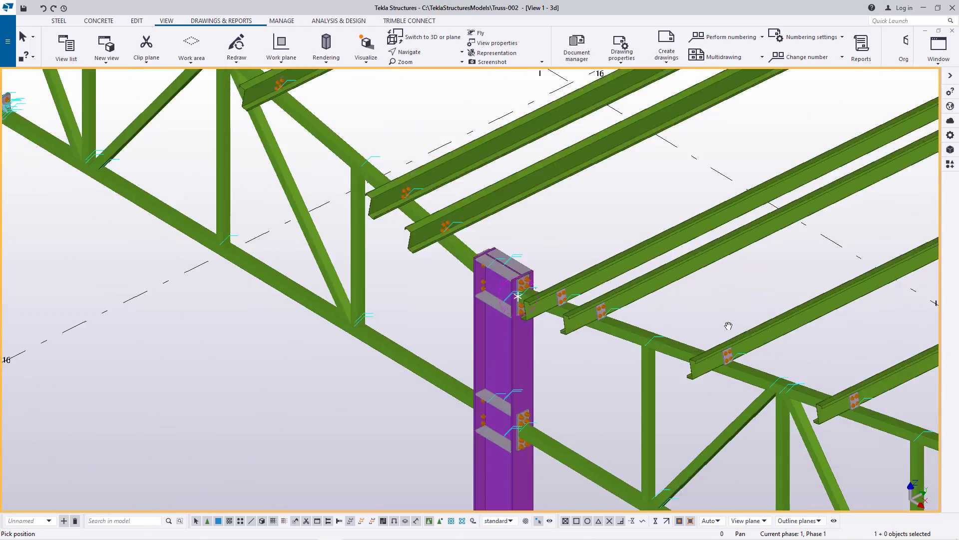
# Examine the truss-to-column connections at another intermediate column, rotating around its top to compare the neighbouring columns
pyautogui.scroll(-6, 729, 326)
pyautogui.moveTo(899, 485); pyautogui.dragTo(320, 390, button='middle')
pyautogui.scroll(3, 297, 168)
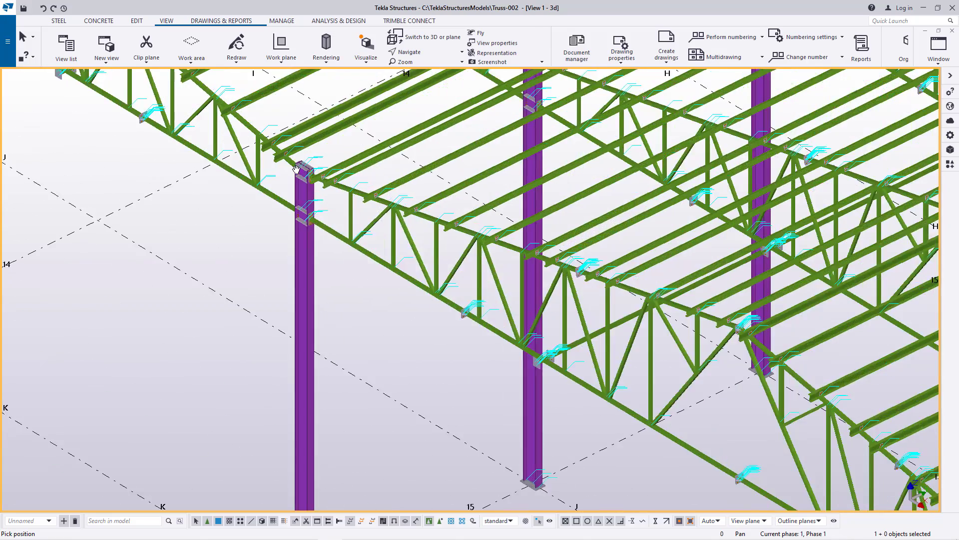
pyautogui.scroll(5, 297, 169)
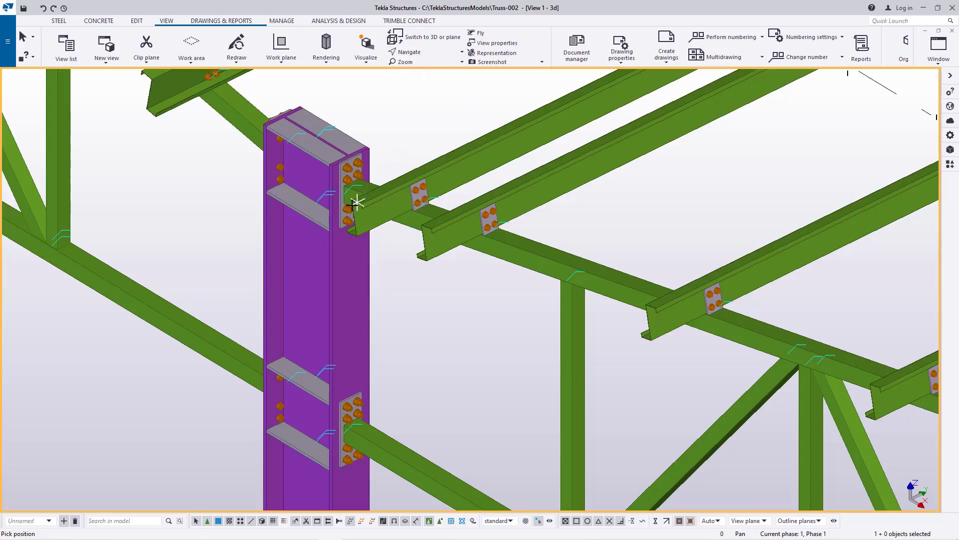
pyautogui.scroll(-8, 353, 206)
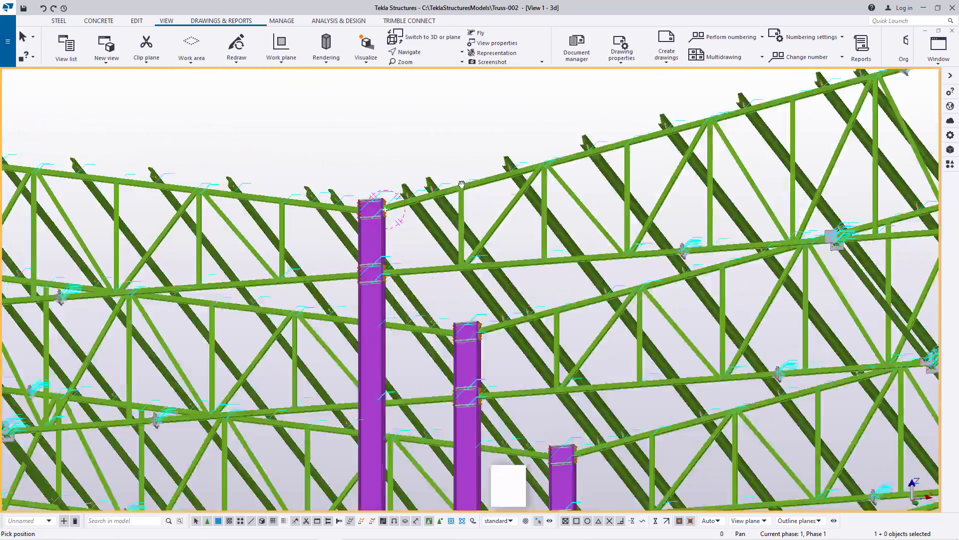
pyautogui.keyDown('ctrl'); pyautogui.moveTo(462, 184); pyautogui.dragTo(475, 252, button='middle'); pyautogui.keyUp('ctrl')
# Review the complete multi-span roof and its column rows from the grid line 19 end and the grid line 1 end
pyautogui.scroll(-10, 647, 254)
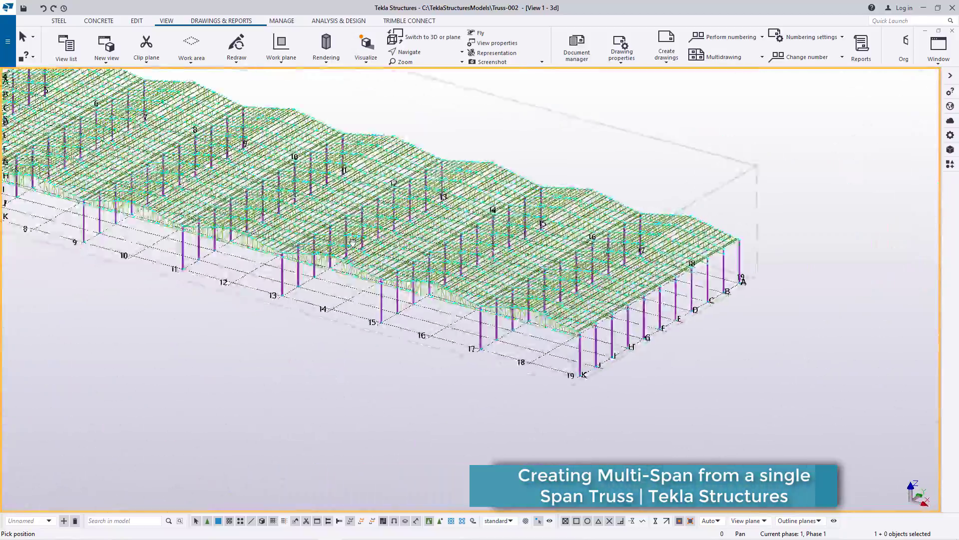
pyautogui.scroll(10, 282, 147)
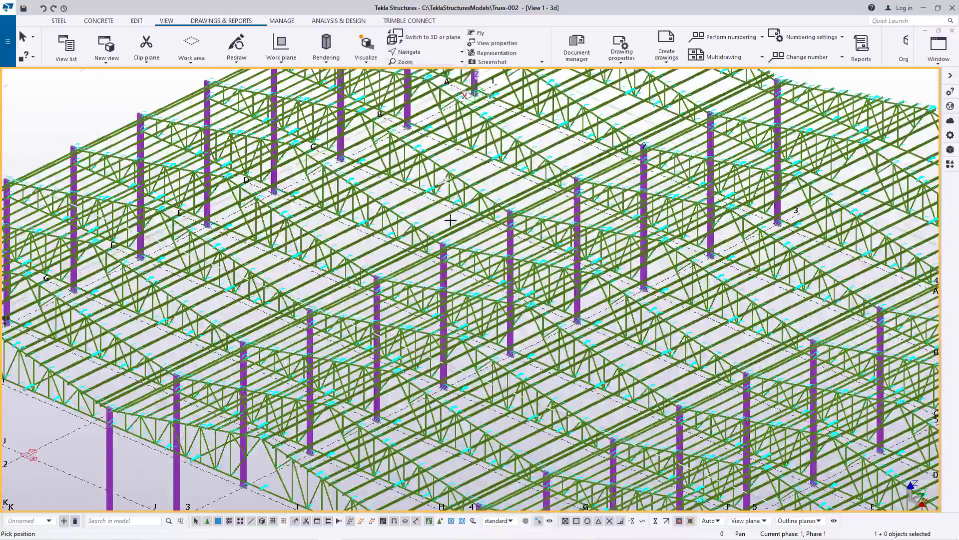
pyautogui.keyDown('ctrl'); pyautogui.moveTo(479, 249); pyautogui.dragTo(345, 229, button='middle'); pyautogui.keyUp('ctrl')
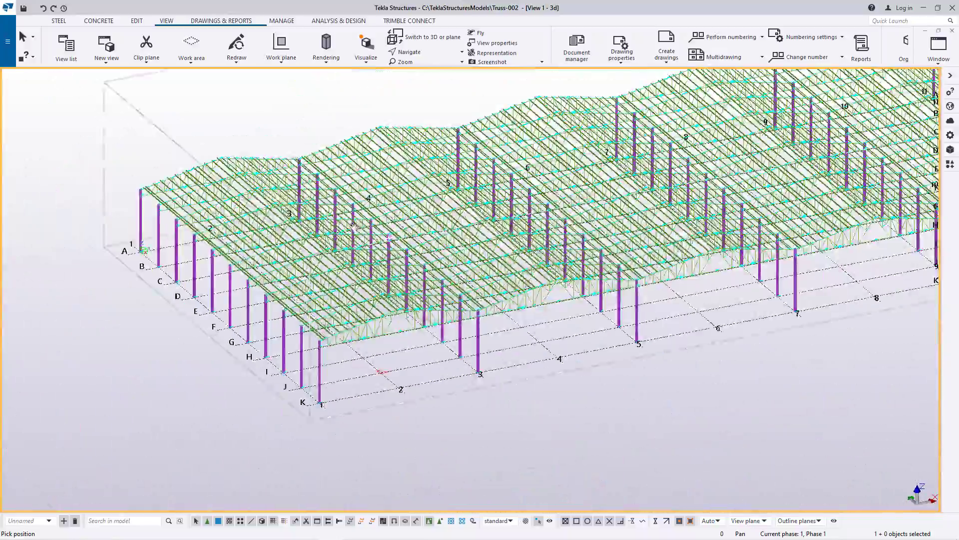
pyautogui.scroll(6, 390, 239)
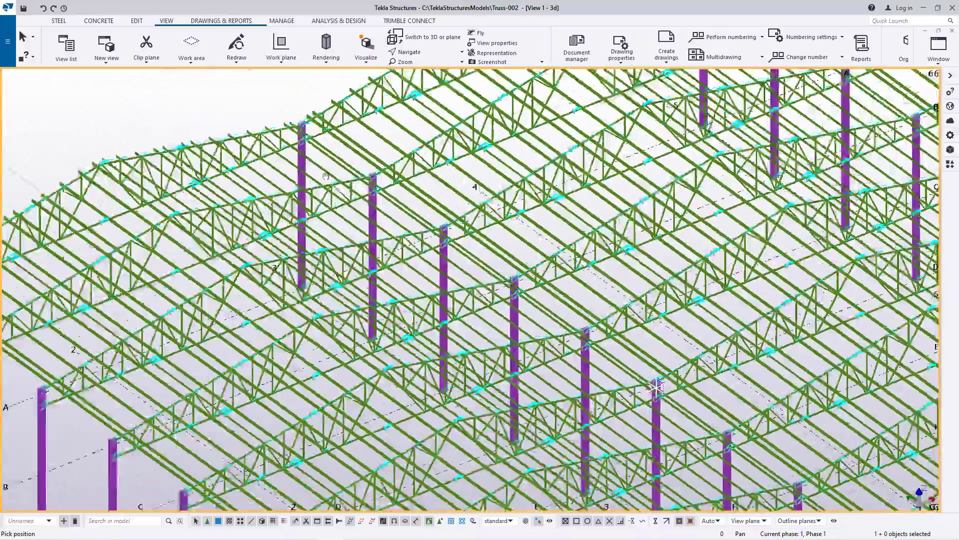
pyautogui.scroll(-6, 325, 176)
pyautogui.keyDown('ctrl'); pyautogui.moveTo(229, 154); pyautogui.dragTo(333, 339, button='middle'); pyautogui.keyUp('ctrl')
# Examine the bolted truss end plates and stiffeners on both sides of an intermediate column, and end the active view command
pyautogui.scroll(2, 334, 338)
pyautogui.scroll(8, 333, 338)
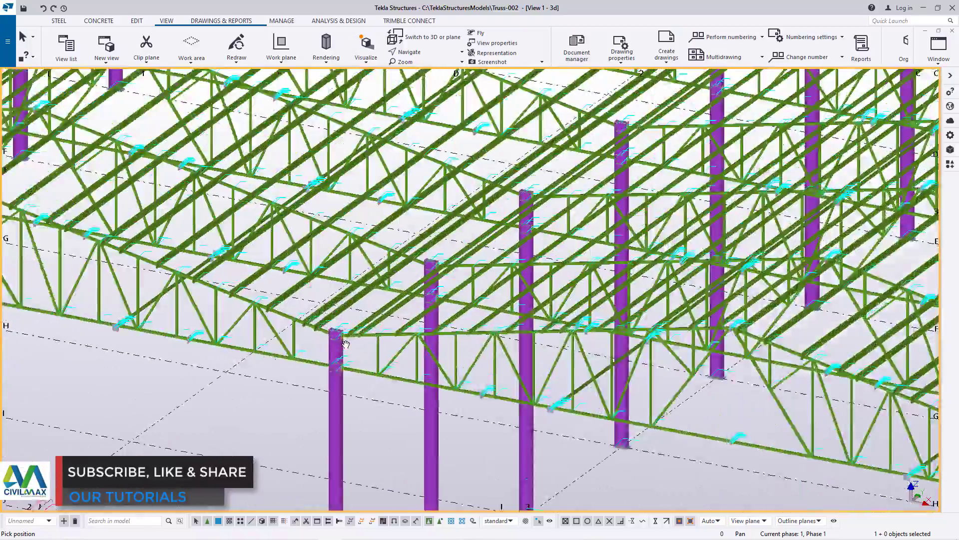
pyautogui.scroll(4, 335, 331)
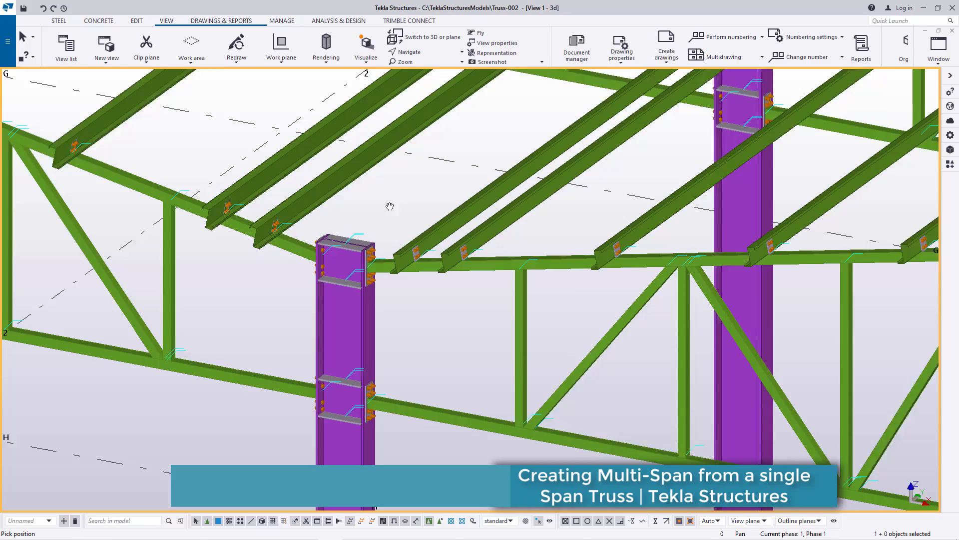
pyautogui.scroll(-2, 389, 206)
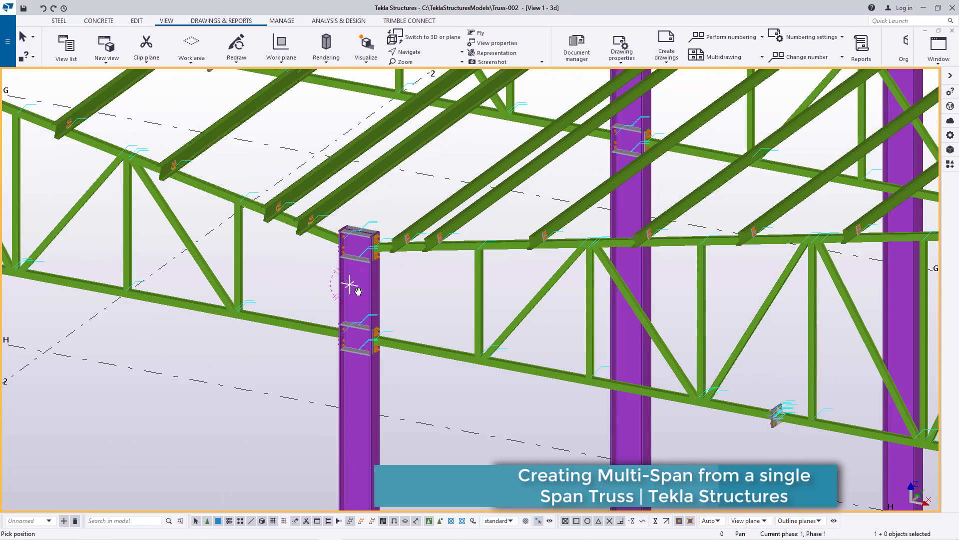
pyautogui.keyDown('ctrl'); pyautogui.moveTo(349, 281); pyautogui.dragTo(412, 300, button='middle'); pyautogui.keyUp('ctrl')
pyautogui.scroll(5, 412, 300)
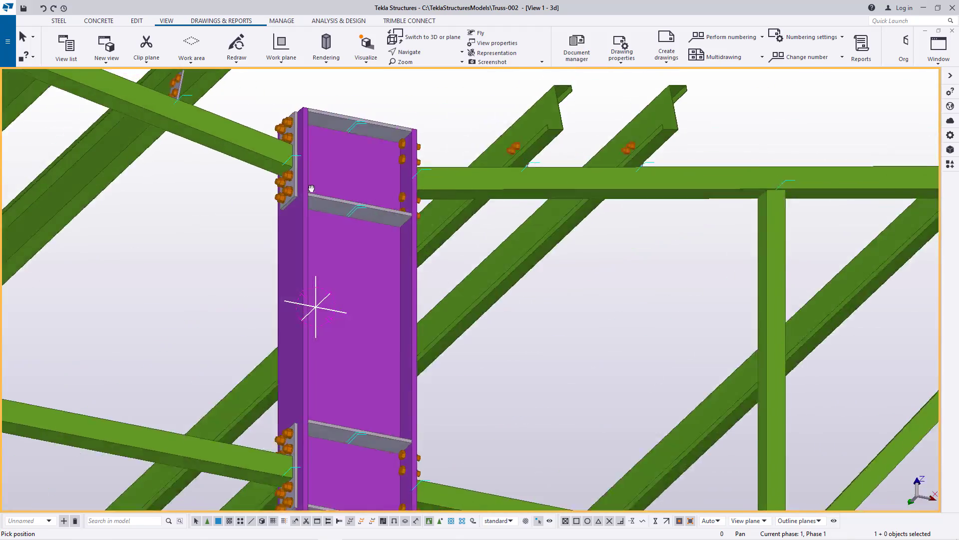
pyautogui.keyDown('ctrl'); pyautogui.moveTo(311, 189); pyautogui.dragTo(366, 138, button='middle'); pyautogui.keyUp('ctrl')
pyautogui.scroll(-10, 472, 276)
pyautogui.rightClick(365, 138)
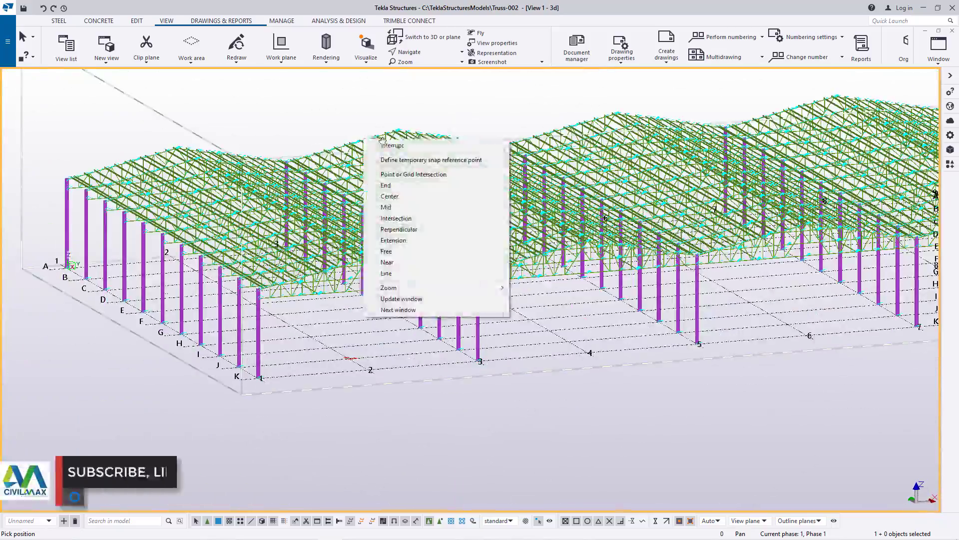
pyautogui.click(394, 142)
# Set the 3D view's projection to Perspective in the view properties, apply it and close the dialog
pyautogui.scroll(3, 458, 109)
pyautogui.scroll(2, 445, 122)
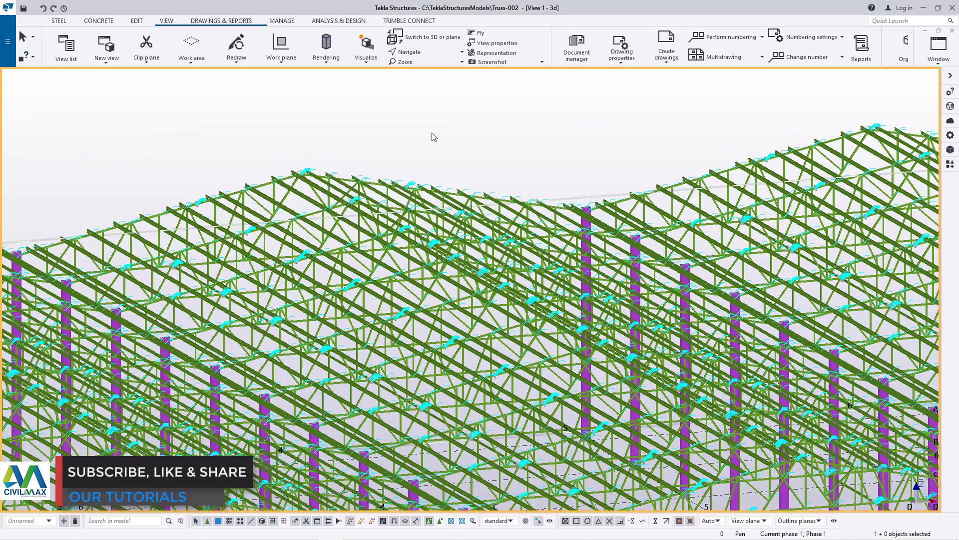
pyautogui.doubleClick(454, 144)
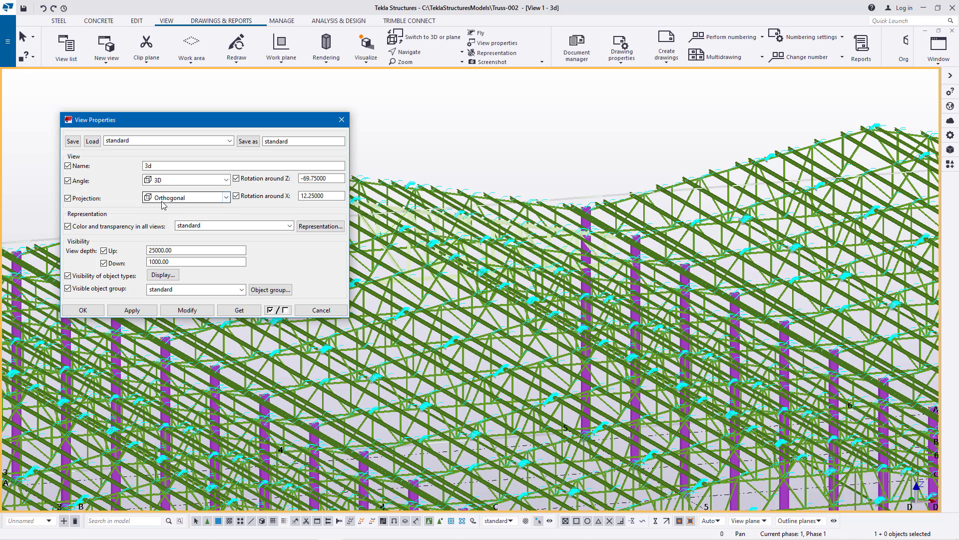
pyautogui.click(227, 198)
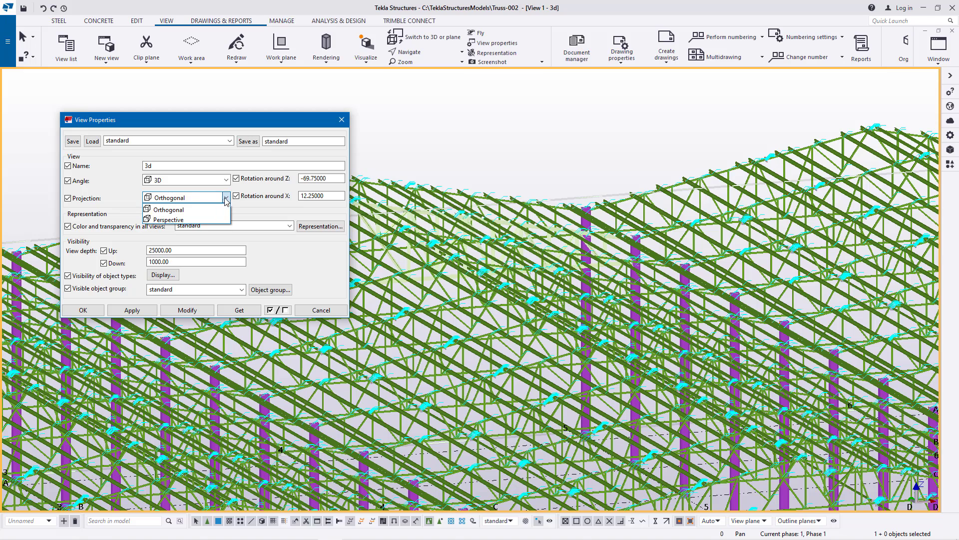
pyautogui.click(186, 220)
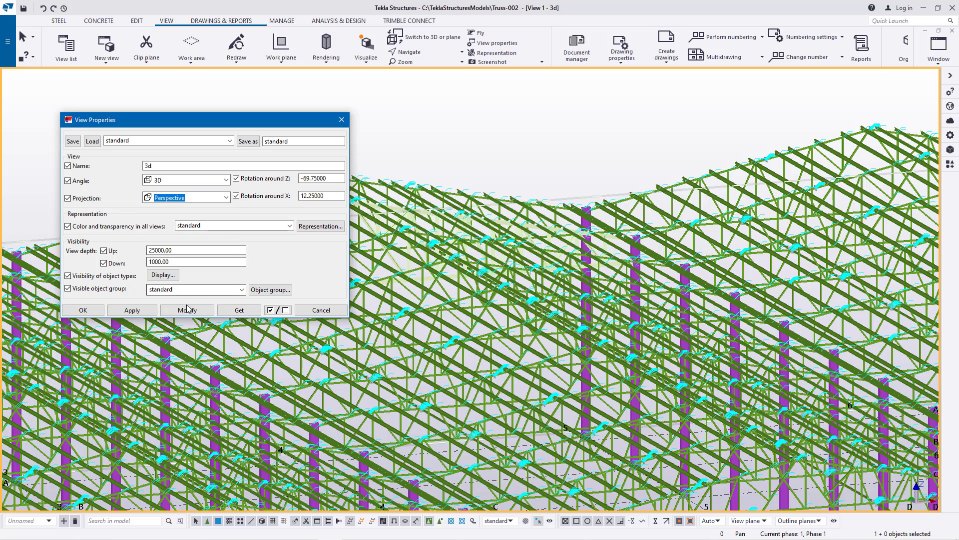
pyautogui.click(146, 310)
pyautogui.click(84, 311)
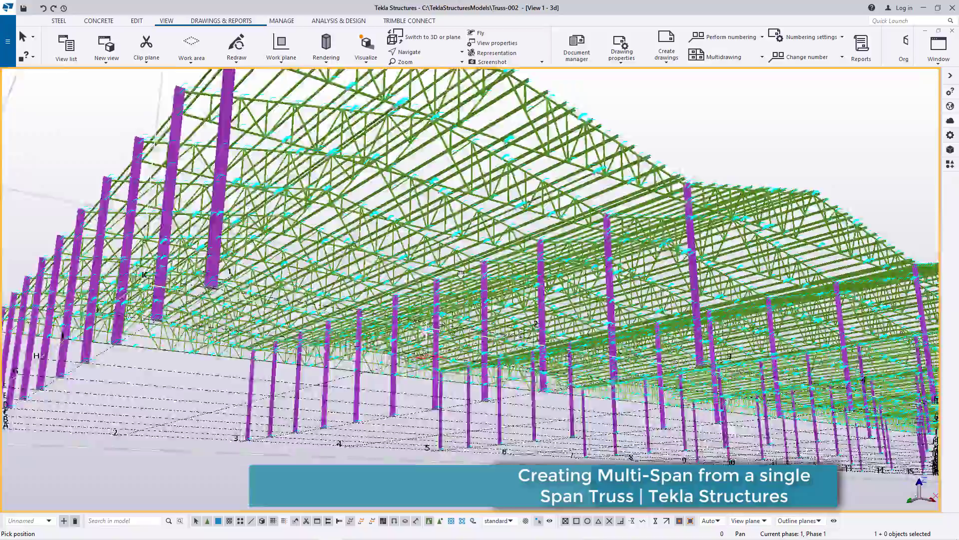
# Examine the building in perspective, inspecting the truss members, purlin cleats and chord splices up close from below and above
pyautogui.keyDown('ctrl'); pyautogui.moveTo(460, 273); pyautogui.dragTo(396, 271, button='middle'); pyautogui.keyUp('ctrl')
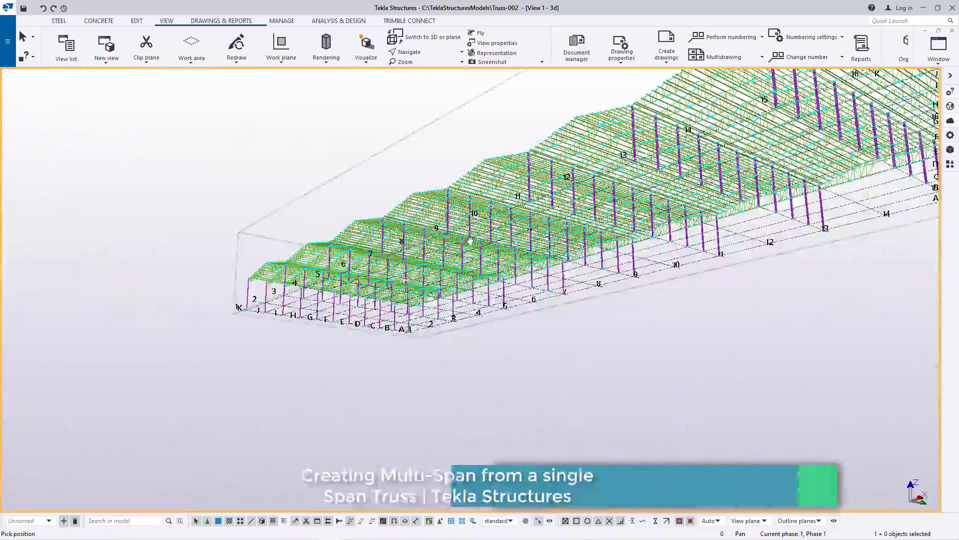
pyautogui.scroll(10, 598, 251)
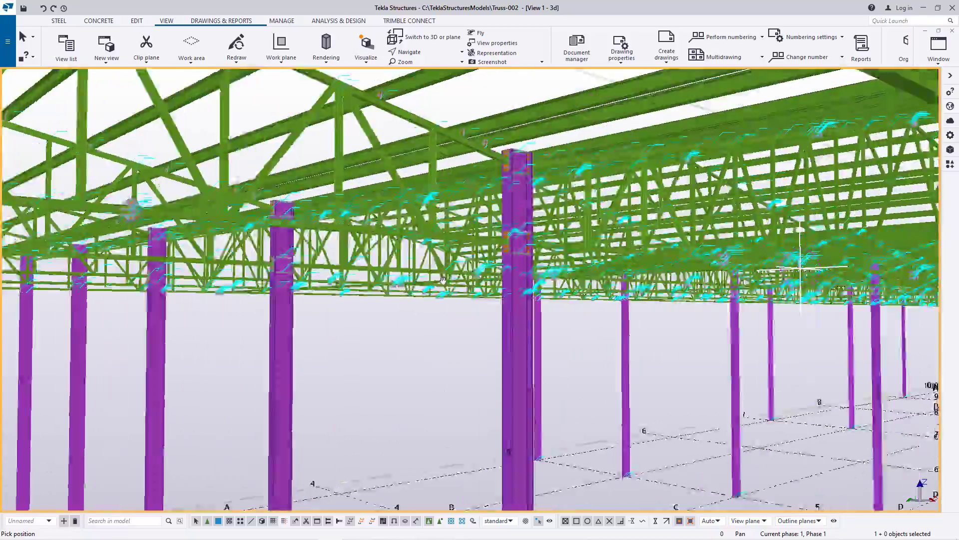
pyautogui.keyDown('ctrl'); pyautogui.moveTo(443, 280); pyautogui.dragTo(303, 243, button='middle'); pyautogui.keyUp('ctrl')
pyautogui.scroll(5, 626, 269)
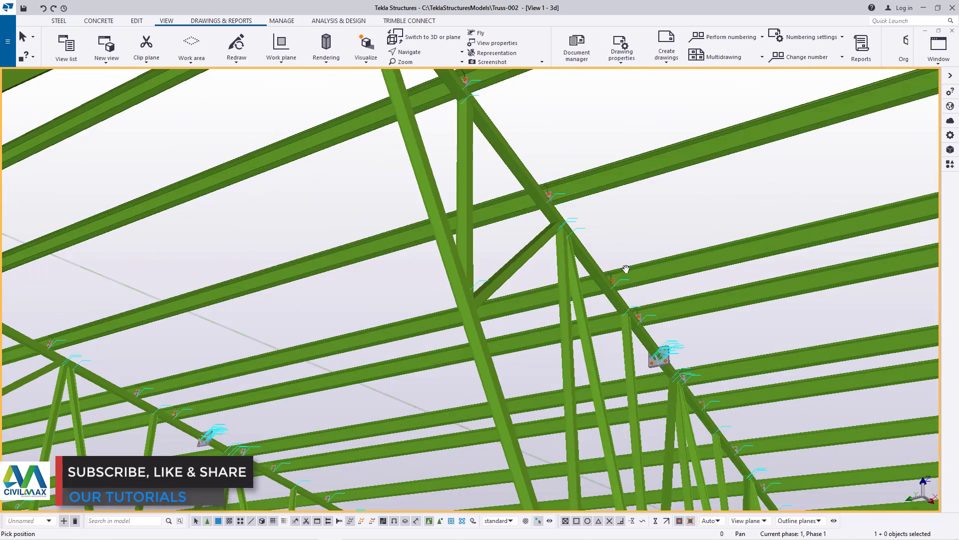
pyautogui.moveTo(620, 272); pyautogui.dragTo(463, 199, button='middle')
pyautogui.scroll(5, 501, 179)
pyautogui.press('Down')
pyautogui.press('Down')
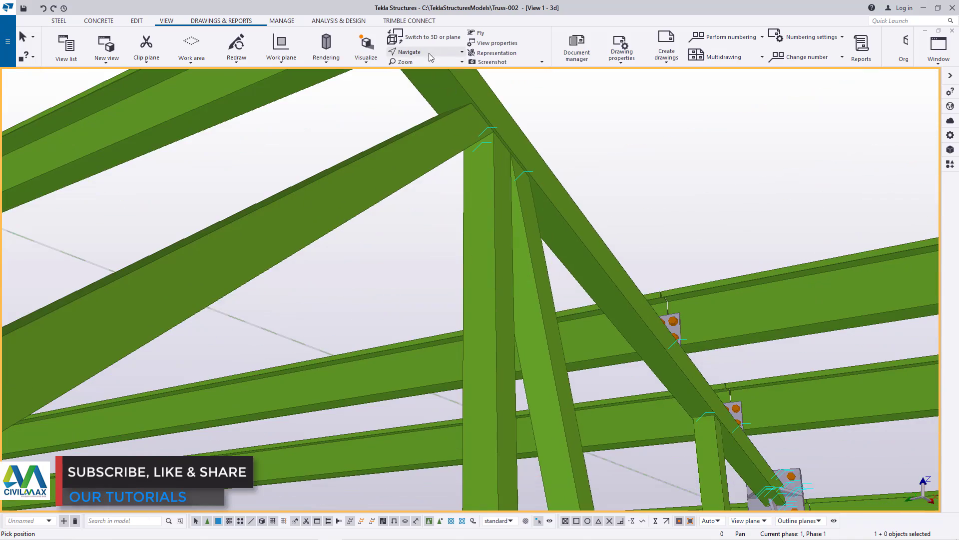
pyautogui.click(427, 68)
pyautogui.keyDown('ctrl'); pyautogui.moveTo(682, 317); pyautogui.dragTo(840, 399, button='middle'); pyautogui.keyUp('ctrl')
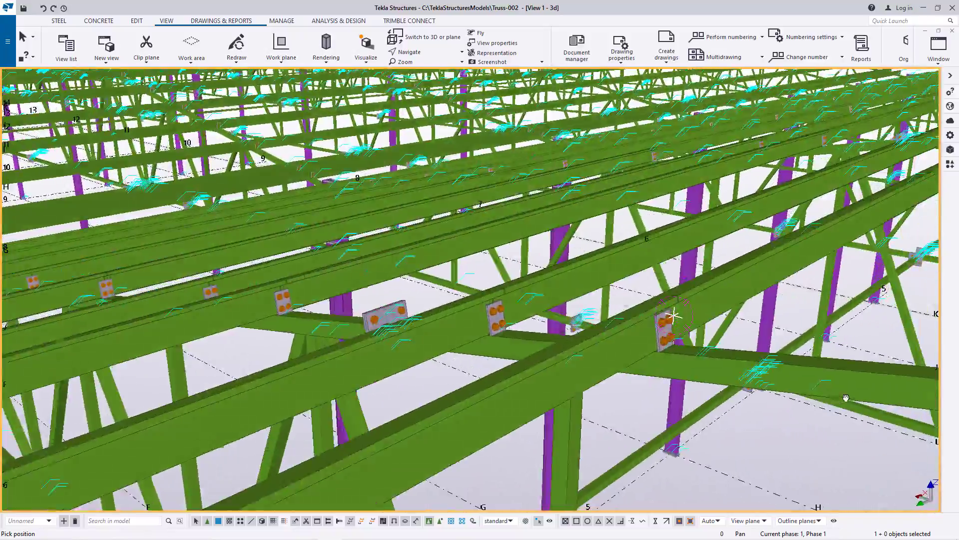
# Review the multi-span roof in perspective and inspect the truss connections at the top of an intermediate column, rotating about it
pyautogui.scroll(-8, 570, 272)
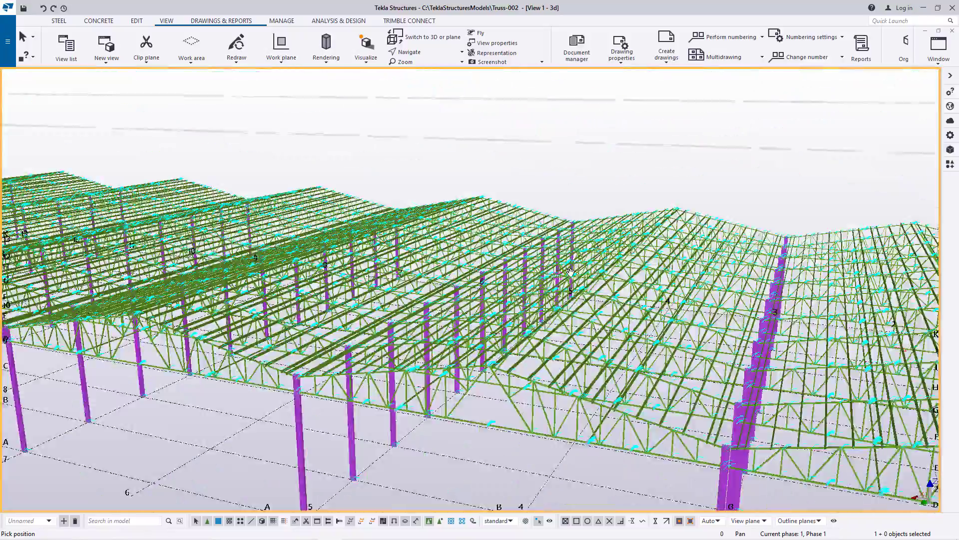
pyautogui.keyDown('ctrl'); pyautogui.moveTo(570, 271); pyautogui.dragTo(345, 287, button='middle'); pyautogui.keyUp('ctrl')
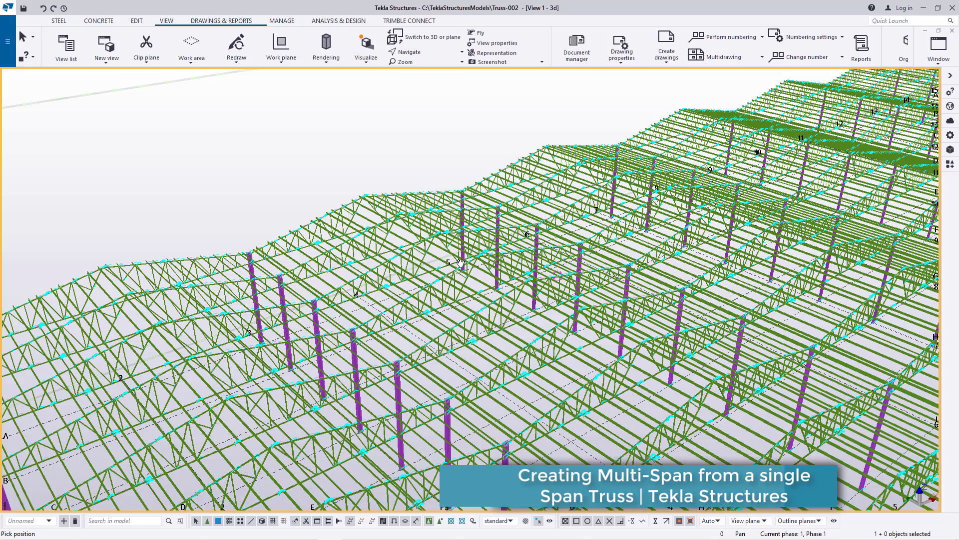
pyautogui.keyDown('ctrl'); pyautogui.moveTo(456, 258); pyautogui.dragTo(362, 277, button='middle'); pyautogui.keyUp('ctrl')
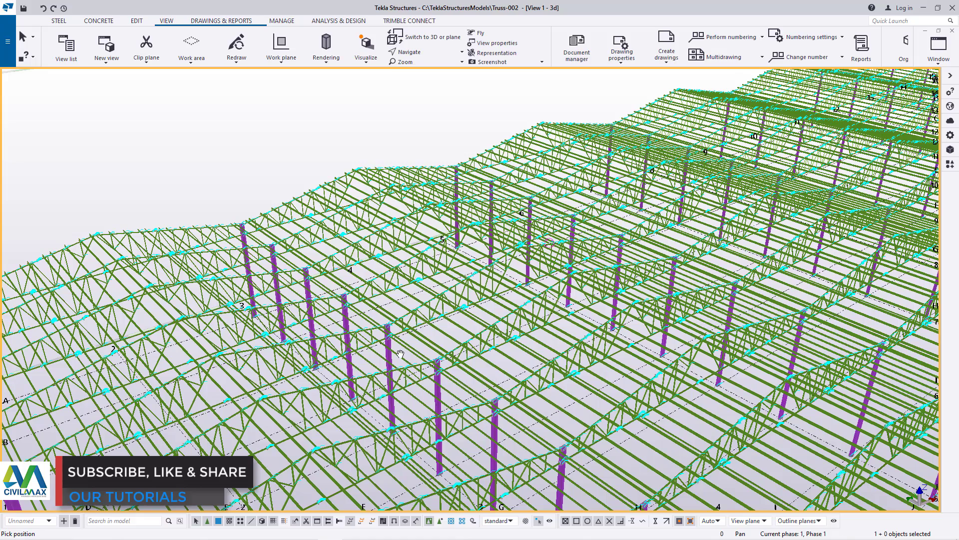
pyautogui.scroll(5, 349, 300)
pyautogui.scroll(5, 334, 295)
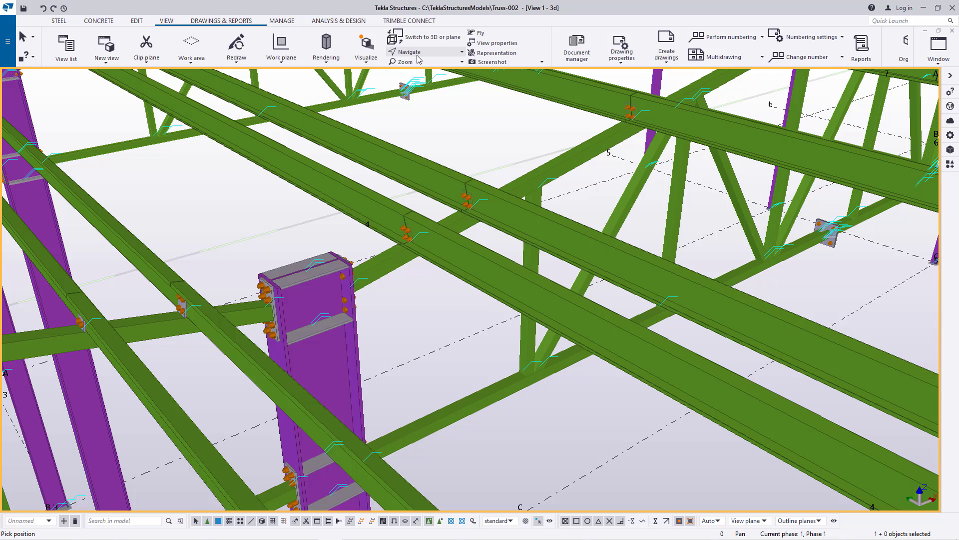
pyautogui.click(418, 59)
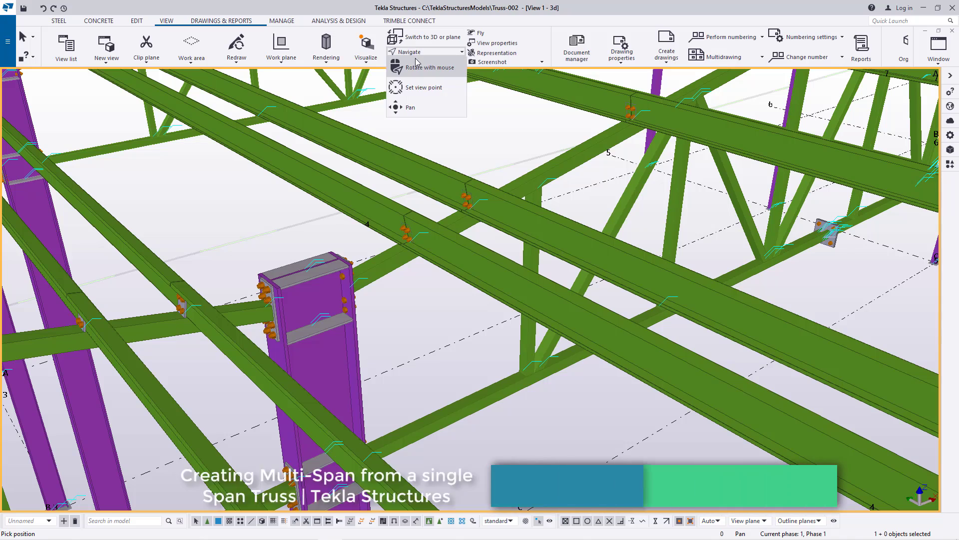
pyautogui.keyDown('ctrl'); pyautogui.moveTo(321, 332); pyautogui.dragTo(330, 227, button='middle'); pyautogui.keyUp('ctrl')
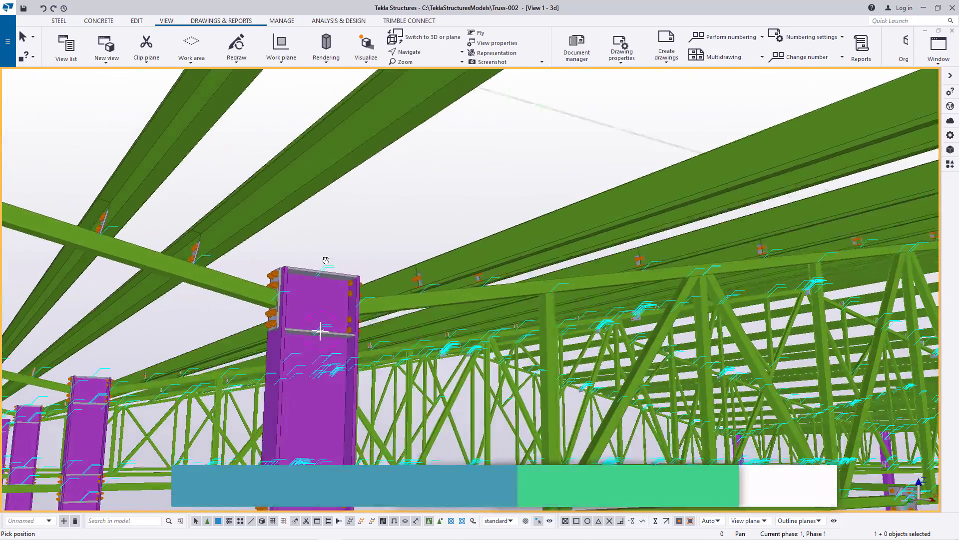